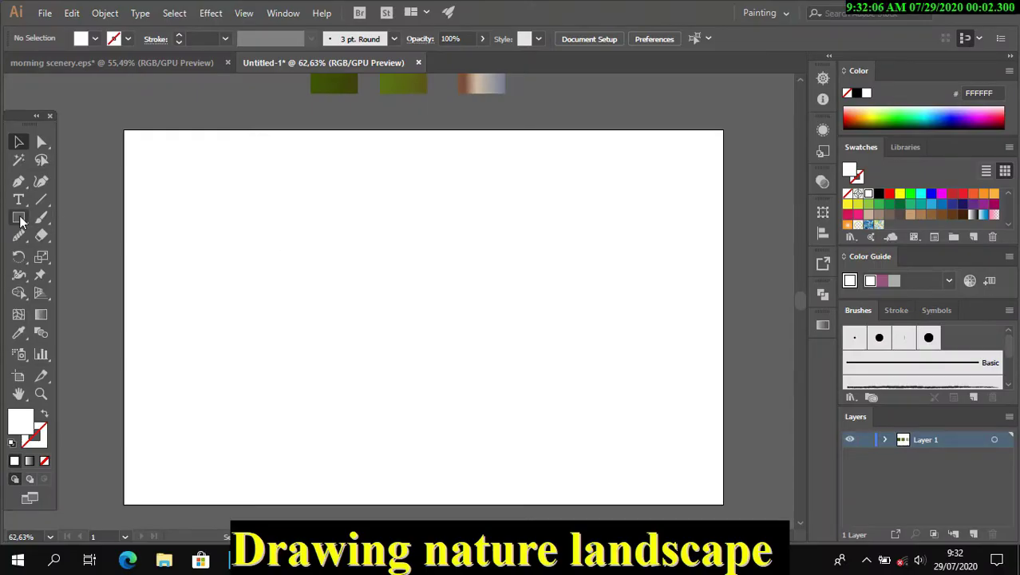
Create a 1280 × 800 rectangle covering the artboard.
click(19, 219)
click(495, 249)
text(00)
key(Tab)
text(800)
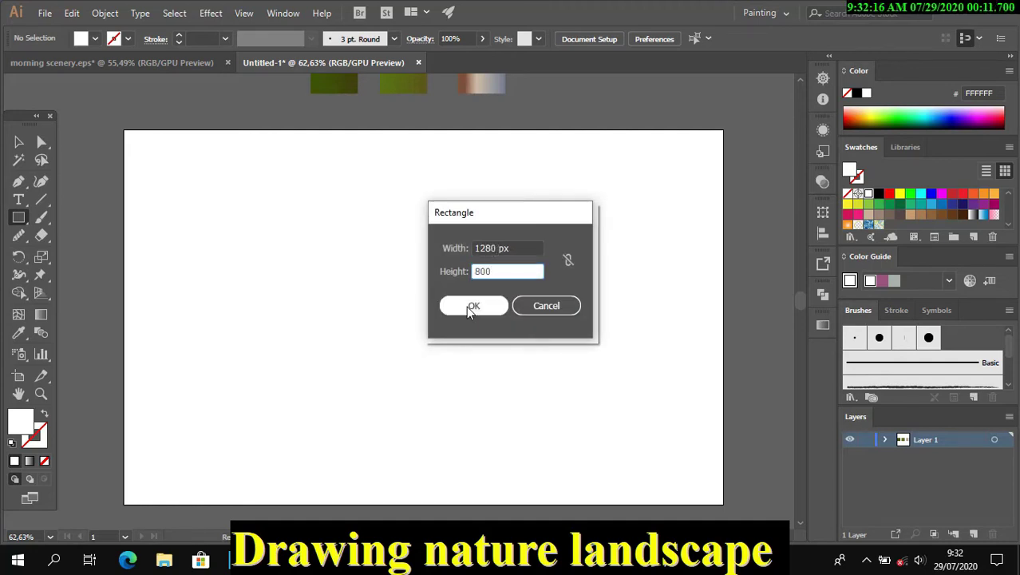
click(471, 305)
Fill the rectangle with the sky gradient swatch, running vertically from bottom to top.
key(i)
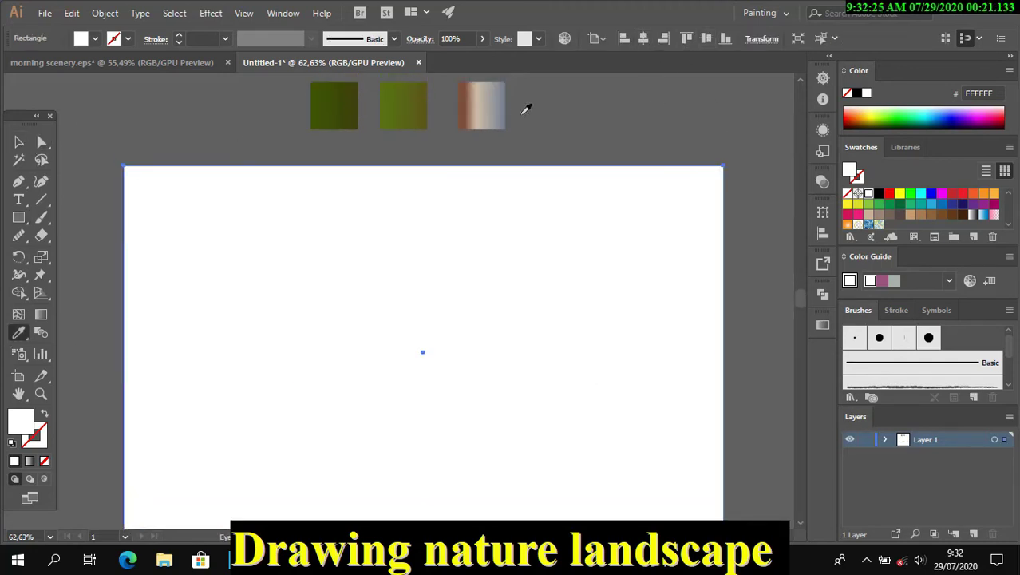
click(487, 107)
key(g)
drag(421, 507, 427, 120)
drag(424, 474, 422, 125)
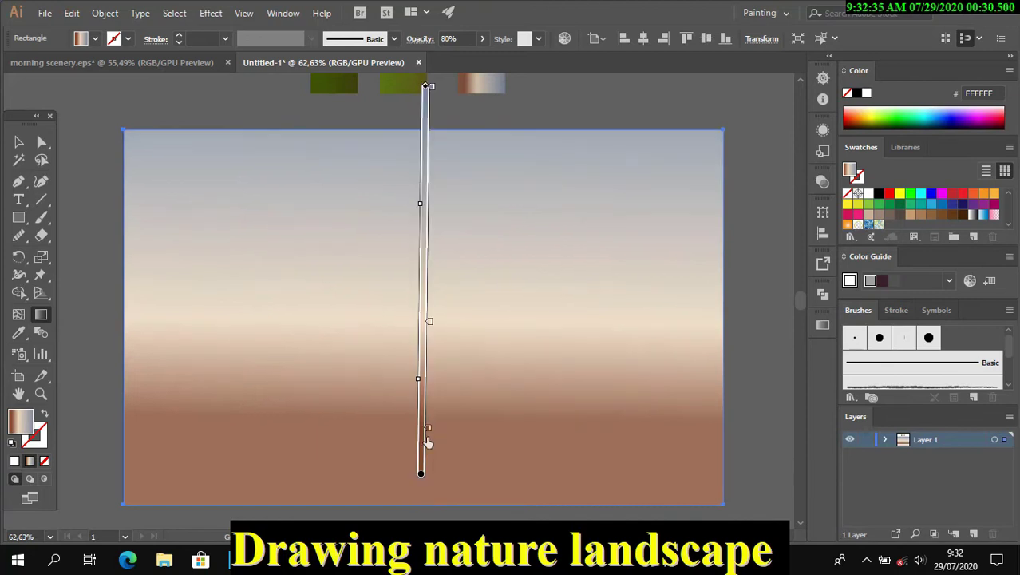
Add a new layer above the sky, lock the sky layer, and zoom out to 50%.
key(v)
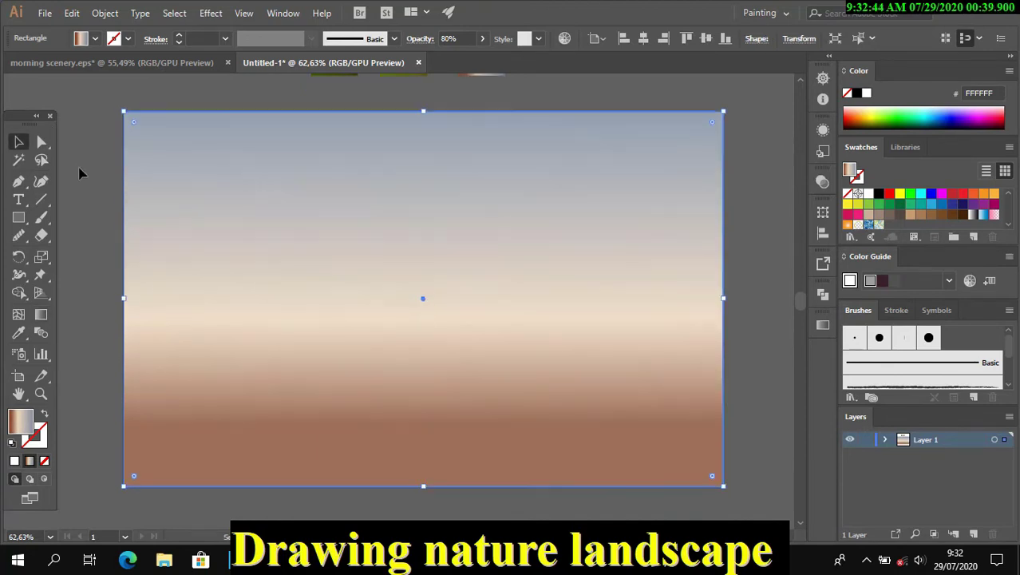
click(973, 533)
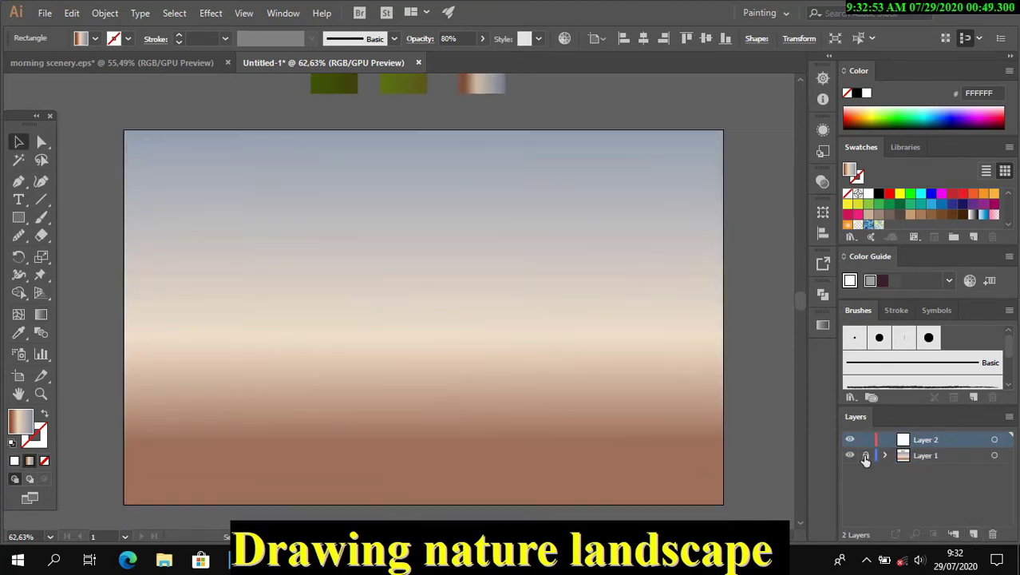
click(866, 455)
key(z)
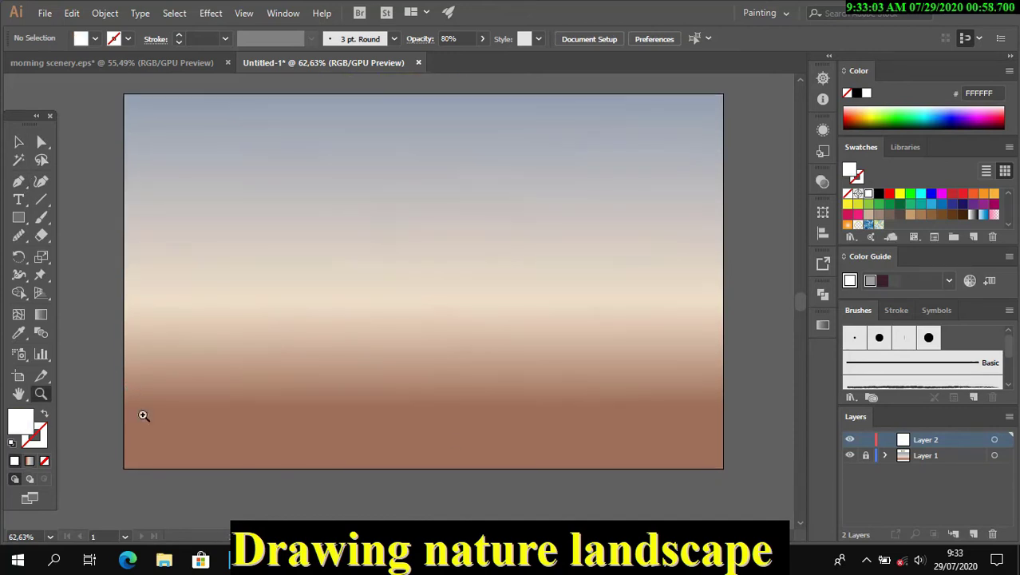
alt+click(477, 462)
click(478, 462)
Pen-draw a closed ground shape with a hilltop outline across the lower artboard.
key(p)
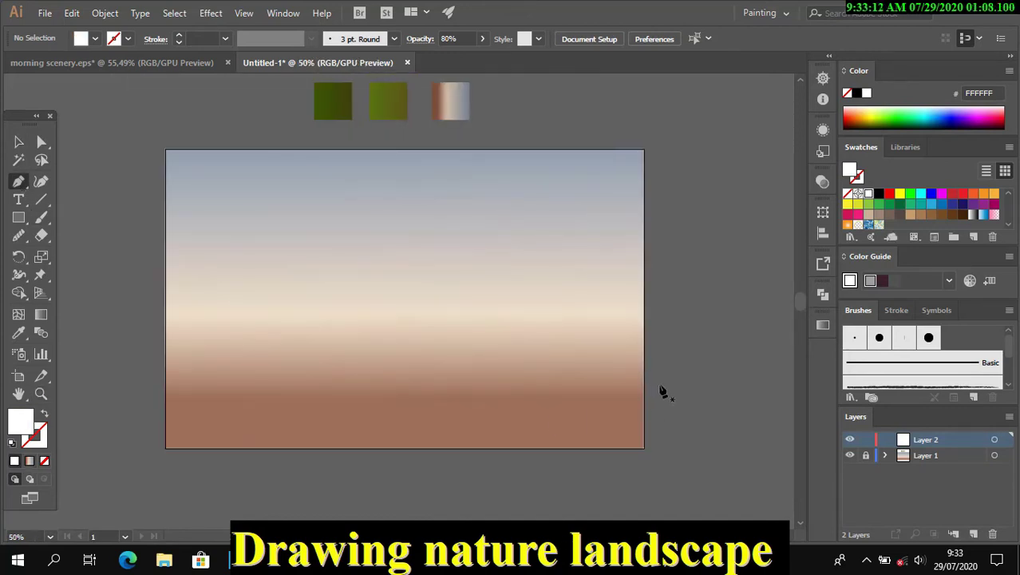
click(673, 401)
click(537, 387)
click(489, 380)
click(423, 369)
click(341, 375)
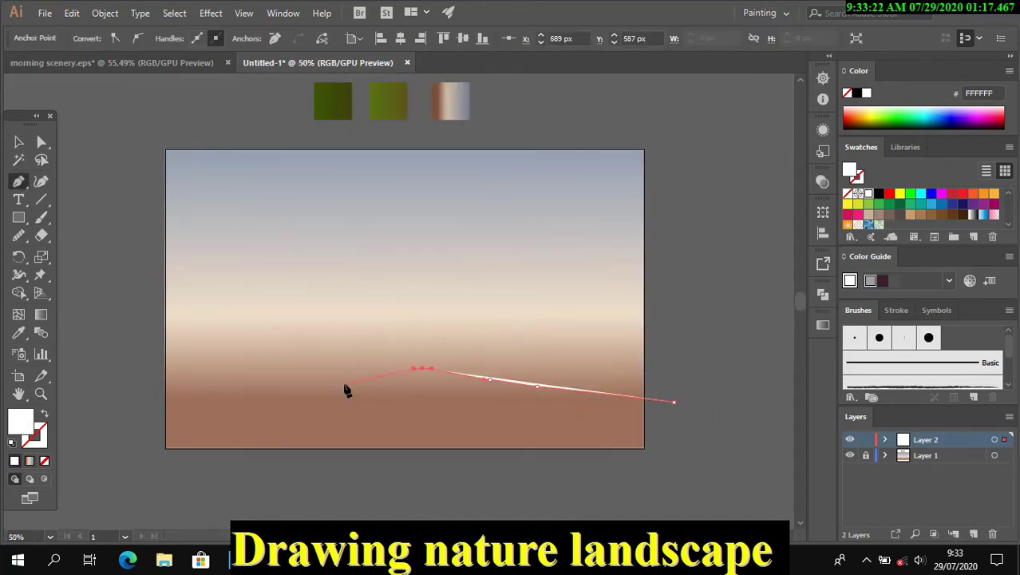
click(327, 377)
click(285, 382)
click(143, 397)
click(137, 471)
click(680, 479)
click(673, 400)
Round the hill's peak anchor into a smooth curve and fill the ground dark olive green.
click(42, 141)
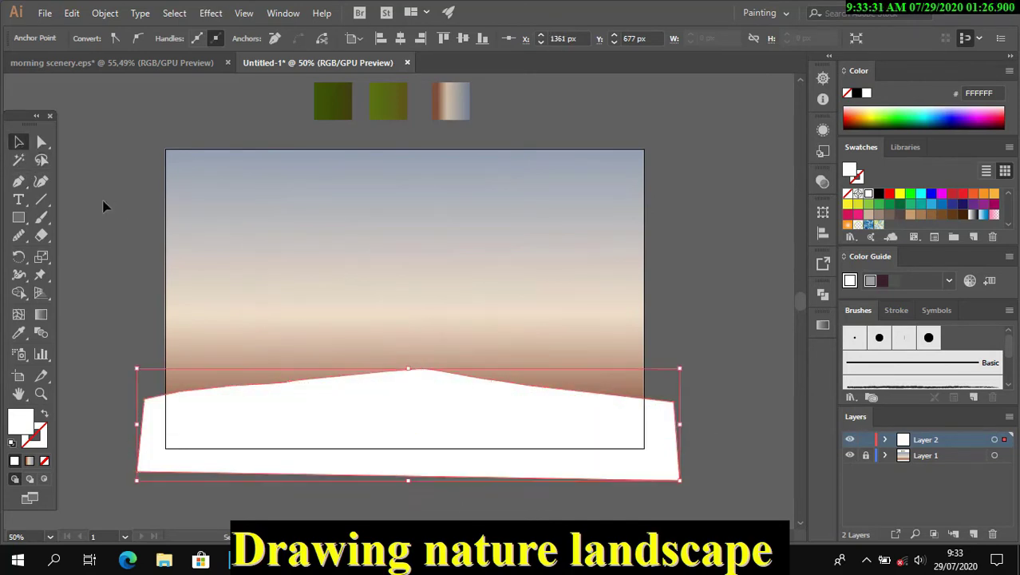
click(423, 370)
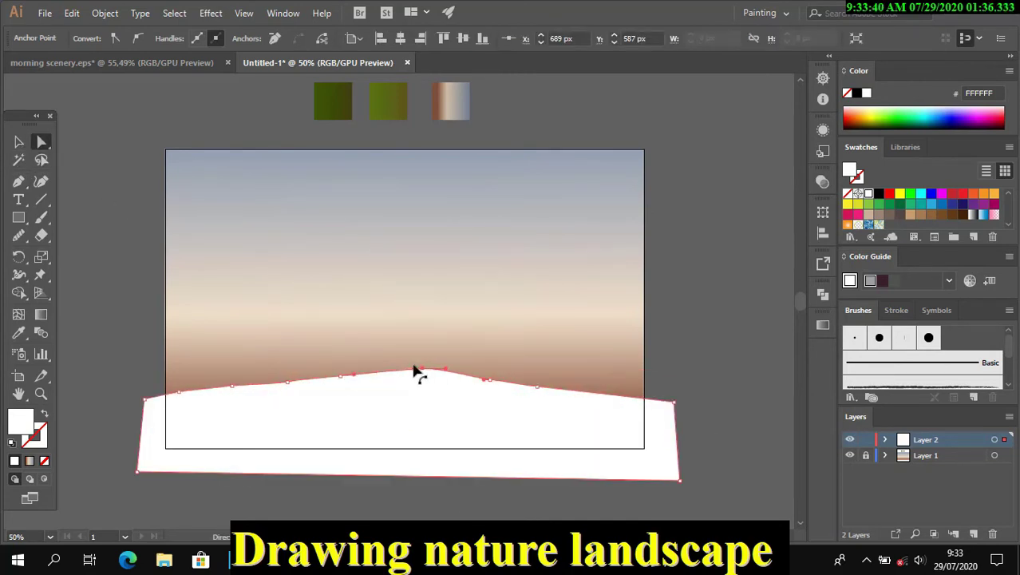
drag(414, 370, 394, 371)
click(18, 141)
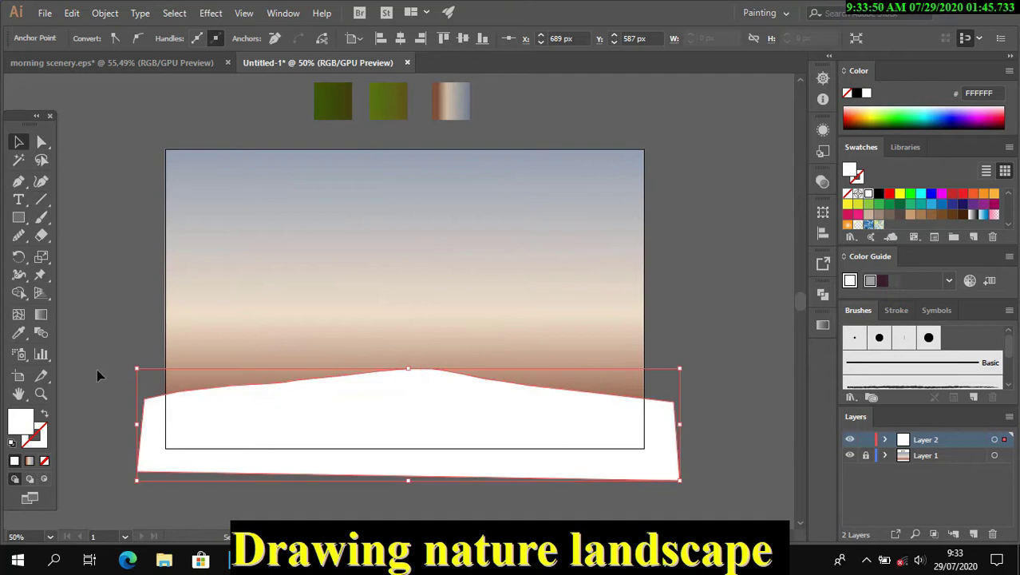
key(i)
click(332, 101)
scroll(412, 424, down, 2)
Pen-draw a second, wider ground shape extending past both artboard edges.
click(20, 141)
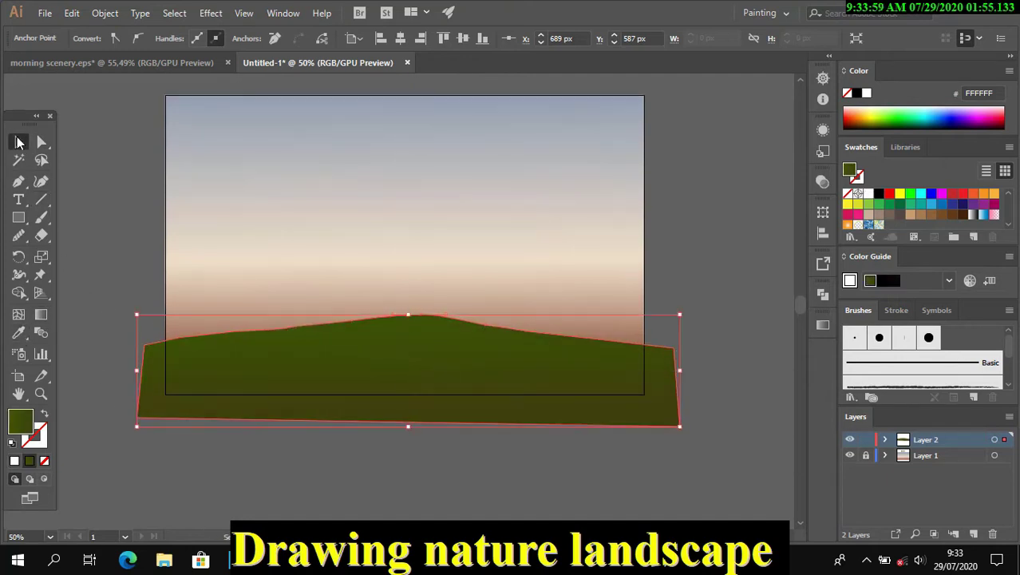
click(110, 435)
scroll(110, 435, up, 1)
click(18, 181)
click(114, 345)
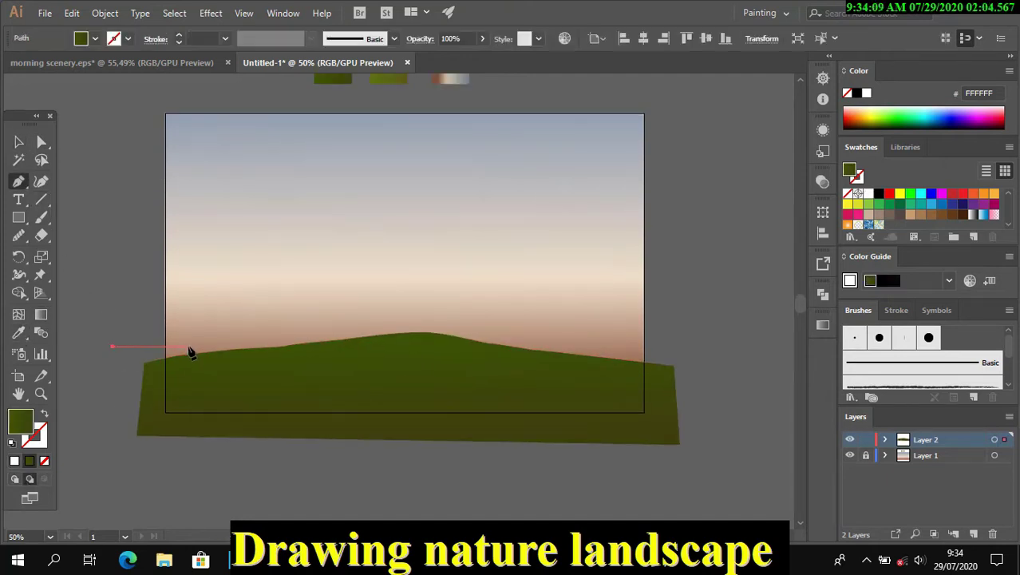
click(287, 345)
click(543, 341)
click(579, 345)
click(684, 349)
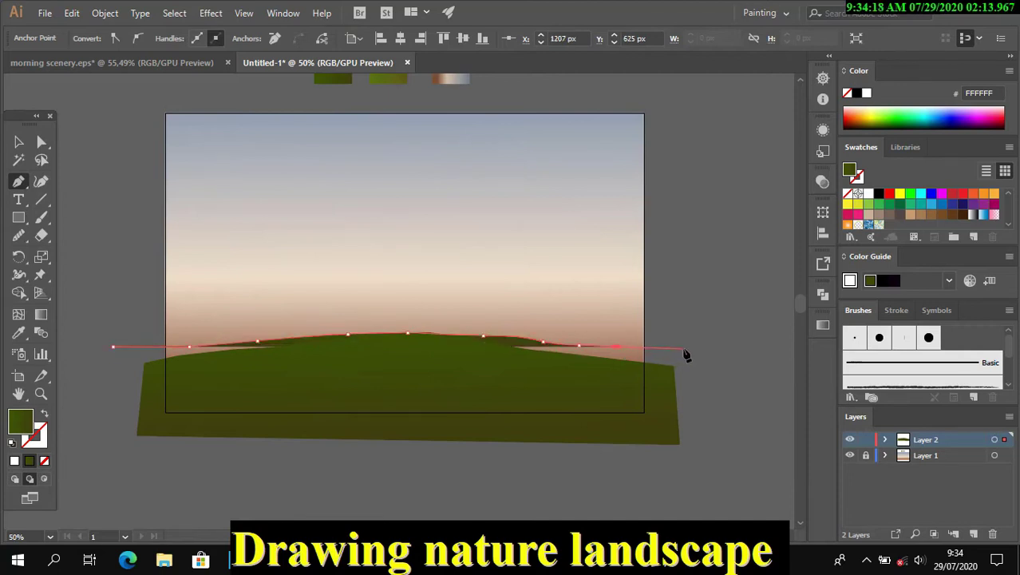
click(685, 470)
click(110, 464)
click(112, 347)
Fill the second ground with a lighter green swatch as a vertical gradient.
click(19, 333)
scroll(395, 95, up, 2)
click(397, 94)
key(g)
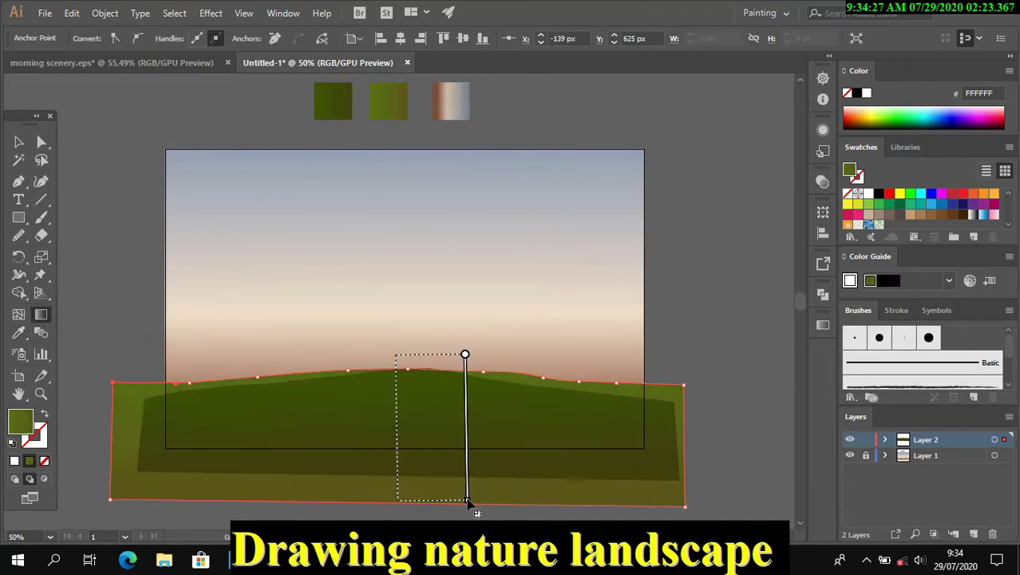
drag(467, 353, 467, 502)
drag(401, 353, 401, 467)
Pen-draw a third ground shape with a curved rolling hilltop.
key(v)
click(88, 333)
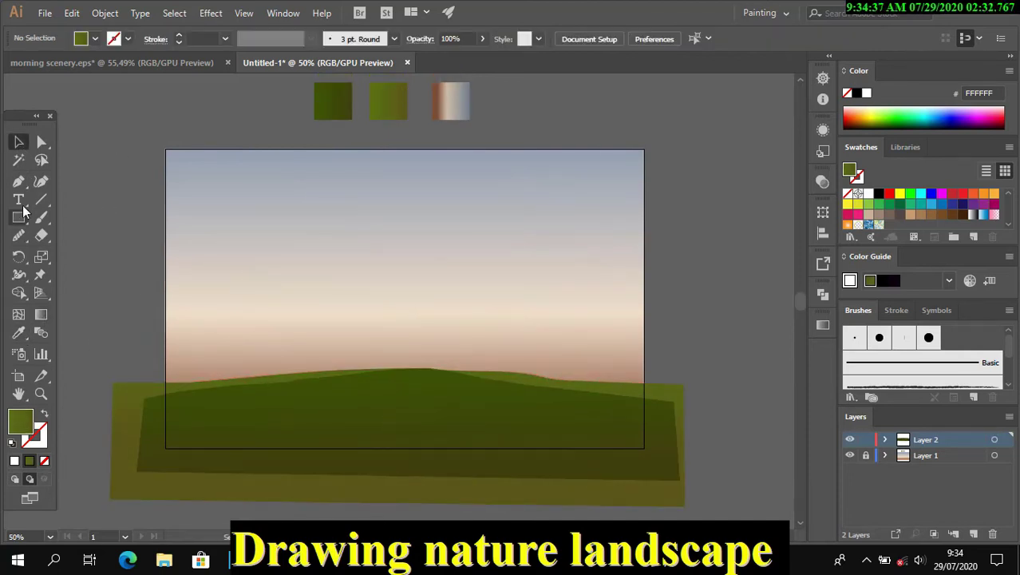
click(18, 181)
click(88, 373)
click(244, 371)
click(306, 368)
mouse_move(394, 369)
mouse_down()
mouse_move(427, 370)
mouse_move(432, 402)
mouse_up()
click(694, 365)
click(694, 511)
click(91, 501)
click(87, 373)
Apply a vertical green gradient to the third ground shape.
key(g)
drag(391, 327, 392, 474)
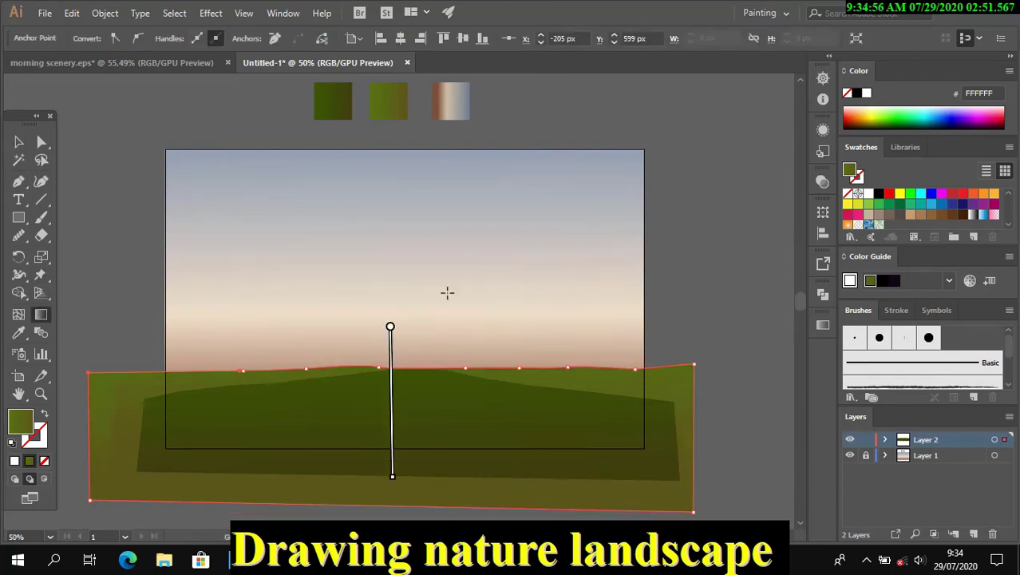
drag(457, 334, 462, 471)
key(v)
Recolour the outermost ground to a brighter yellow-green with Recolor Artwork.
click(564, 39)
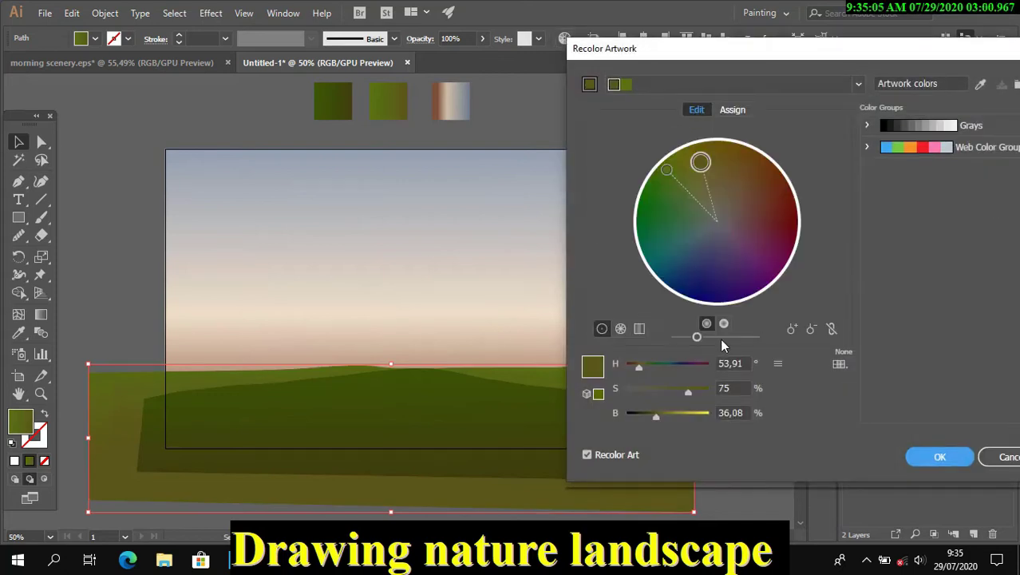
key(Return)
click(729, 312)
Pen-draw a fourth, widest ground band along the horizon.
key(p)
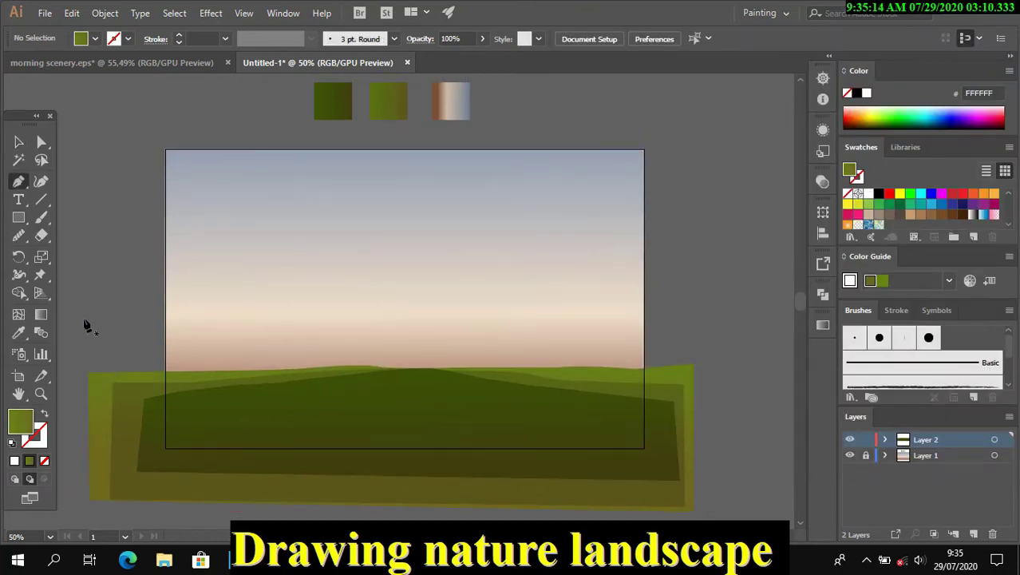
click(101, 355)
click(260, 360)
click(364, 353)
click(468, 353)
click(525, 359)
click(693, 359)
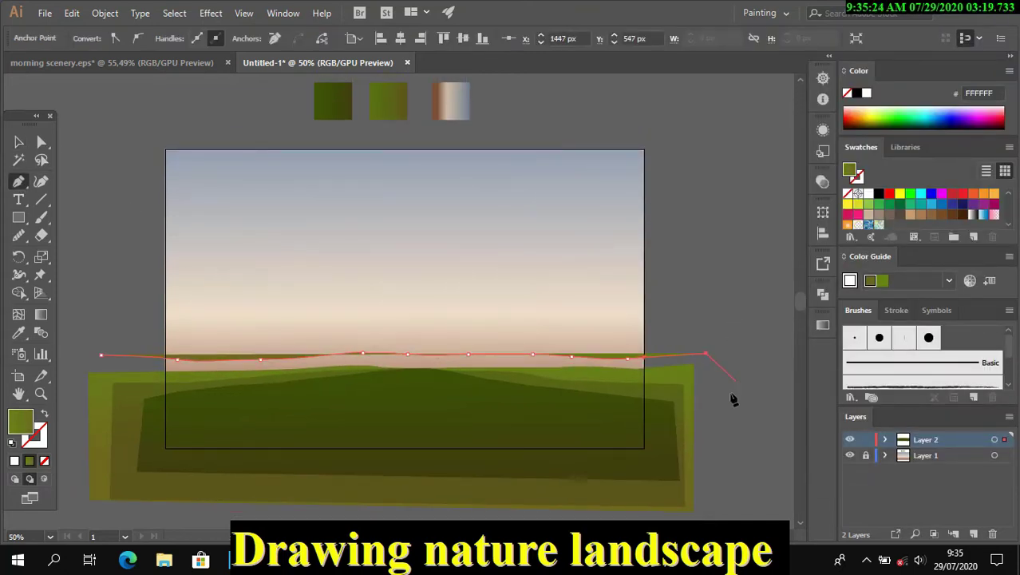
scroll(718, 384, down, 2)
click(695, 439)
click(88, 439)
Recolour the new band a paler khaki green by adjusting hue and brightness.
click(102, 284)
key(v)
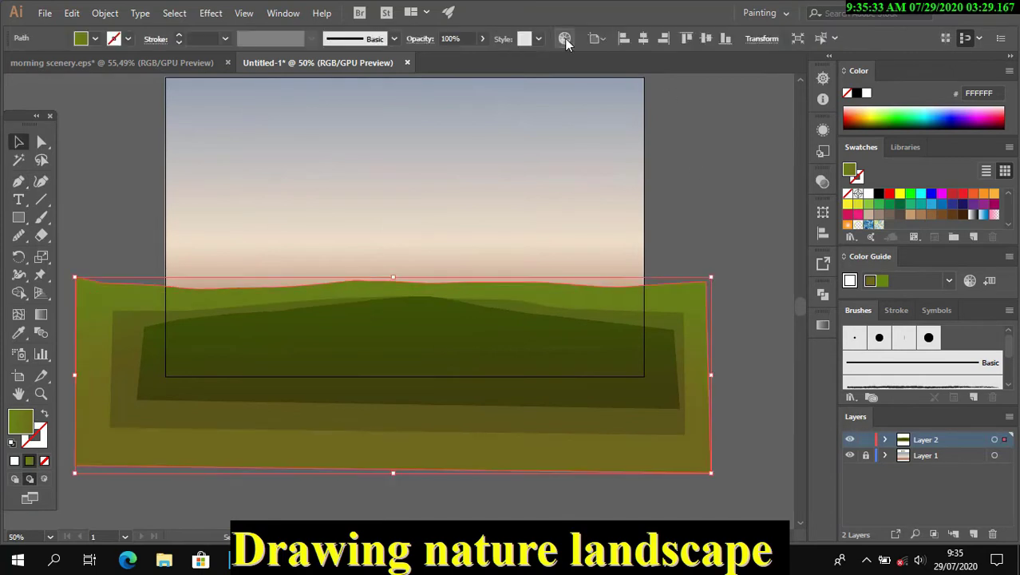
click(565, 39)
drag(704, 337, 713, 336)
drag(700, 164, 710, 184)
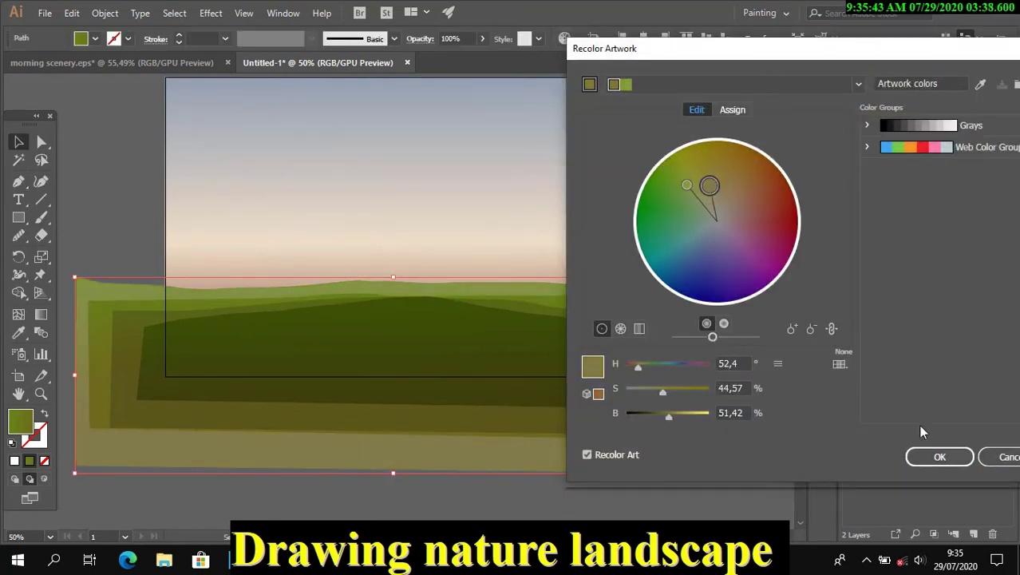
click(940, 456)
click(715, 276)
Clear the selection and expand the sky layer's contents in the Layers panel.
click(399, 278)
click(690, 195)
scroll(719, 239, down, 1)
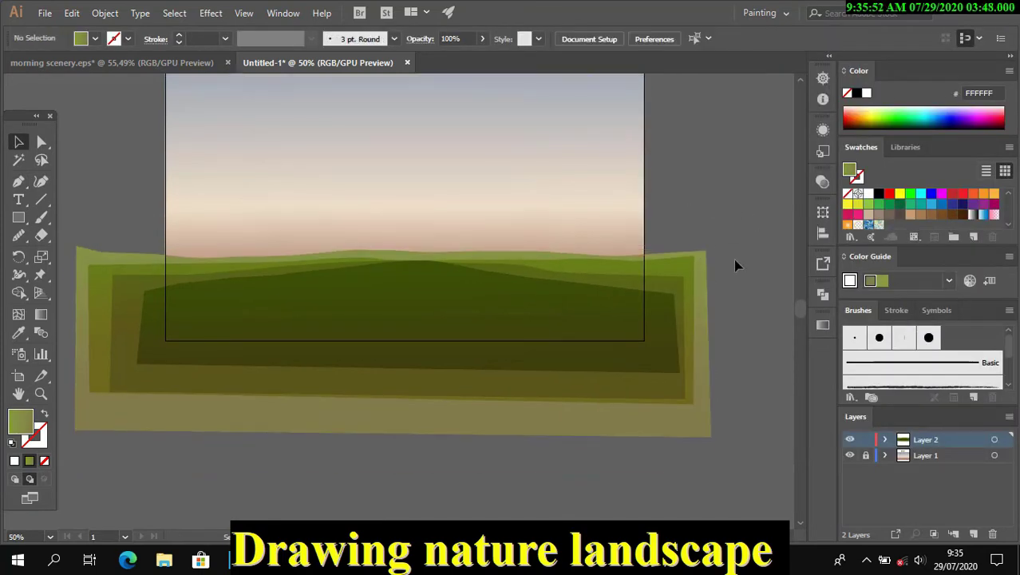
click(884, 455)
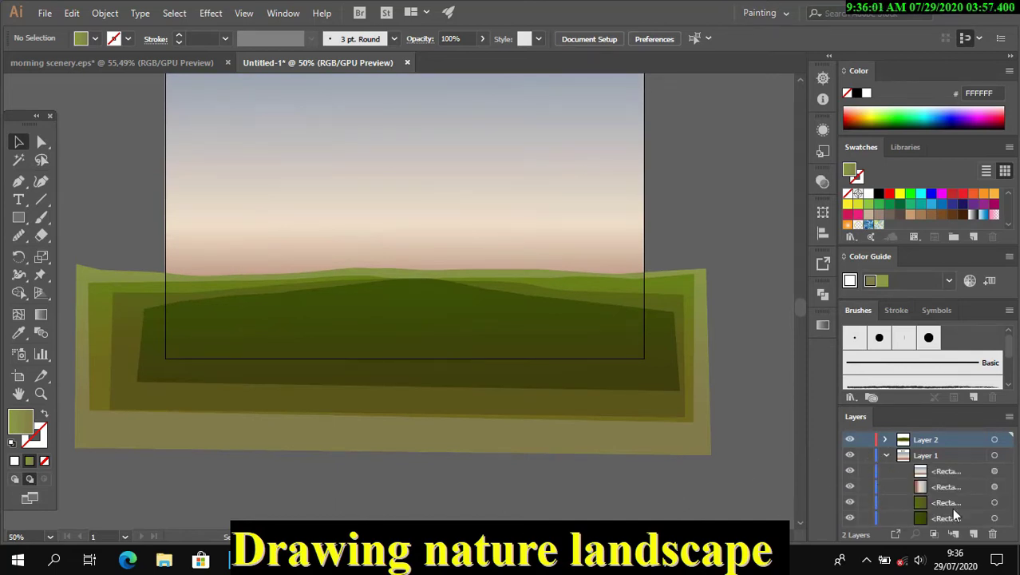
Select the green ground bands and clip them to the artboard edges.
click(137, 224)
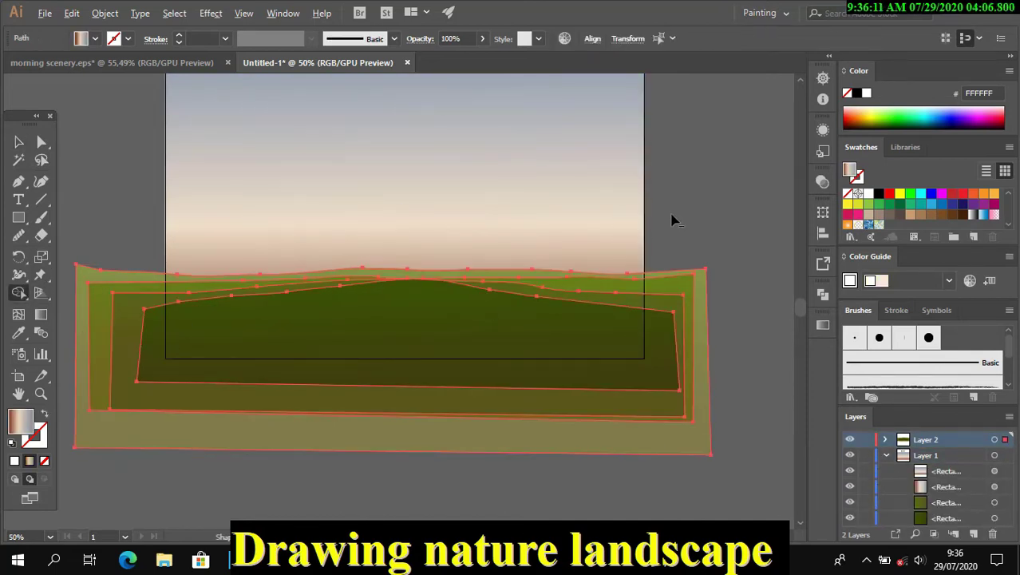
key(Delete)
key(ctrl+z)
key(ctrl+z)
key(ctrl+shift+z)
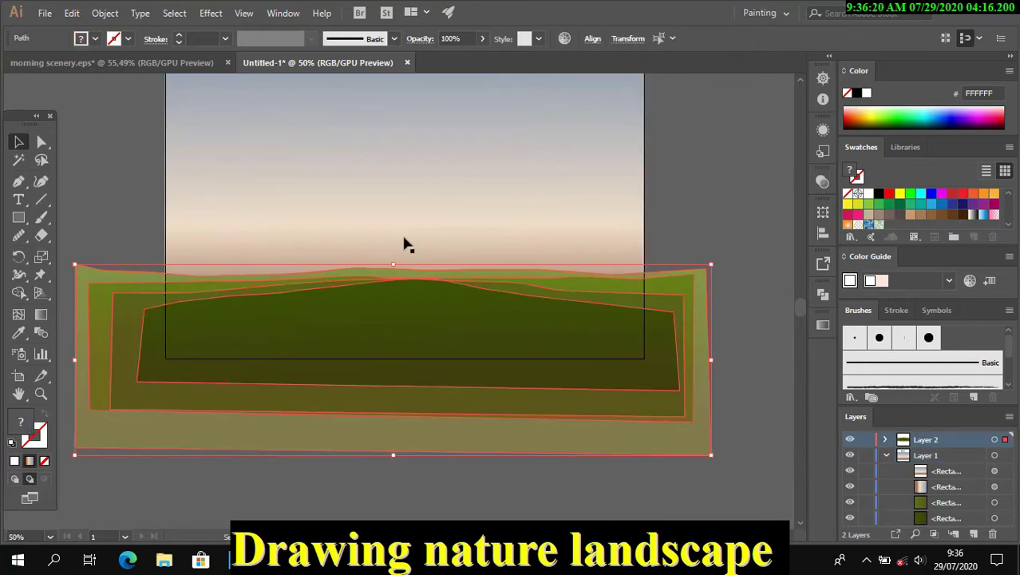
key(ctrl+alt+b)
click(117, 147)
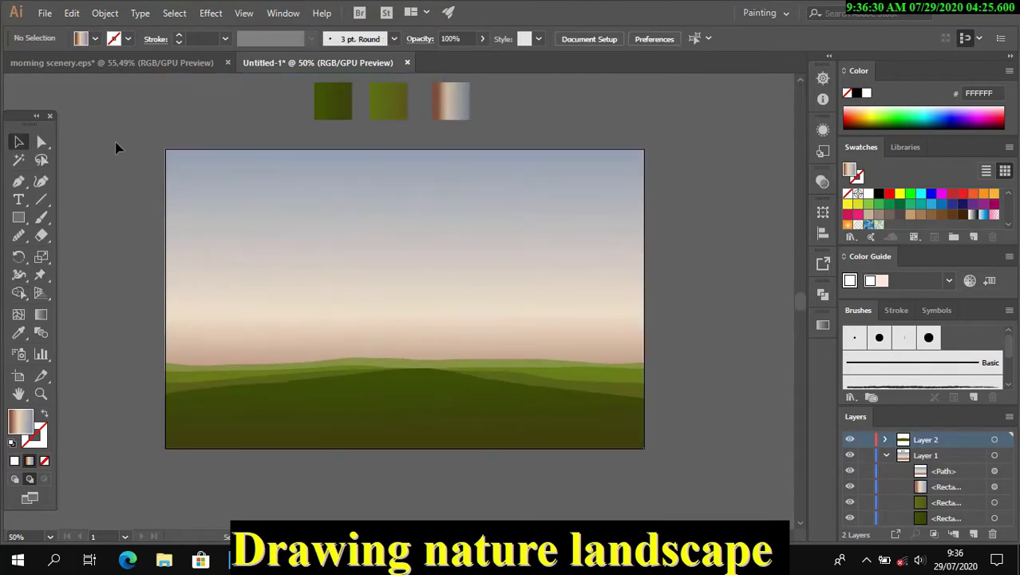
click(887, 455)
scroll(636, 263, up, 1)
Re-stretch the sky gradient vertically to warm the band above the horizon.
click(636, 263)
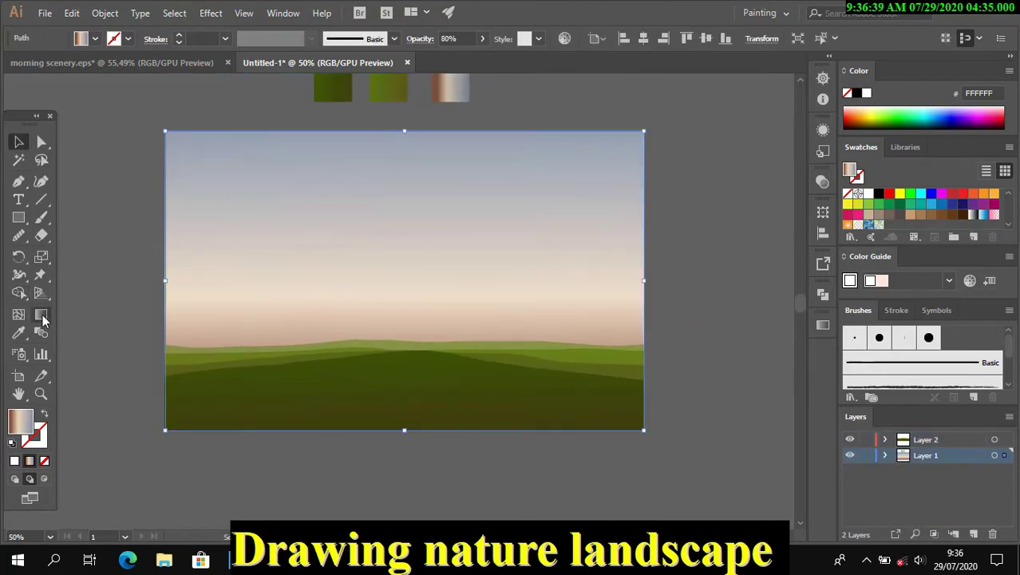
key(g)
mouse_move(404, 319)
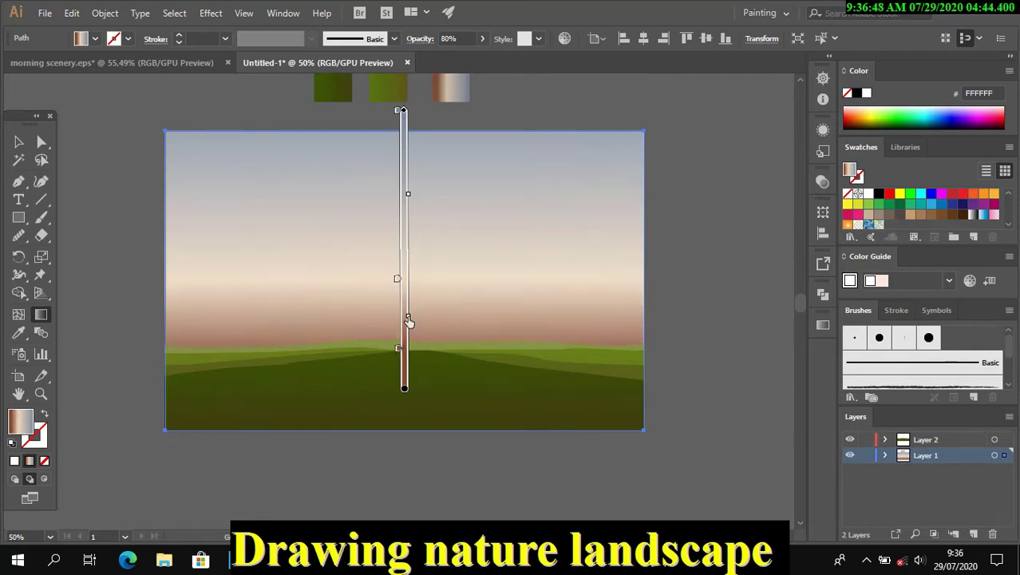
drag(408, 320, 397, 345)
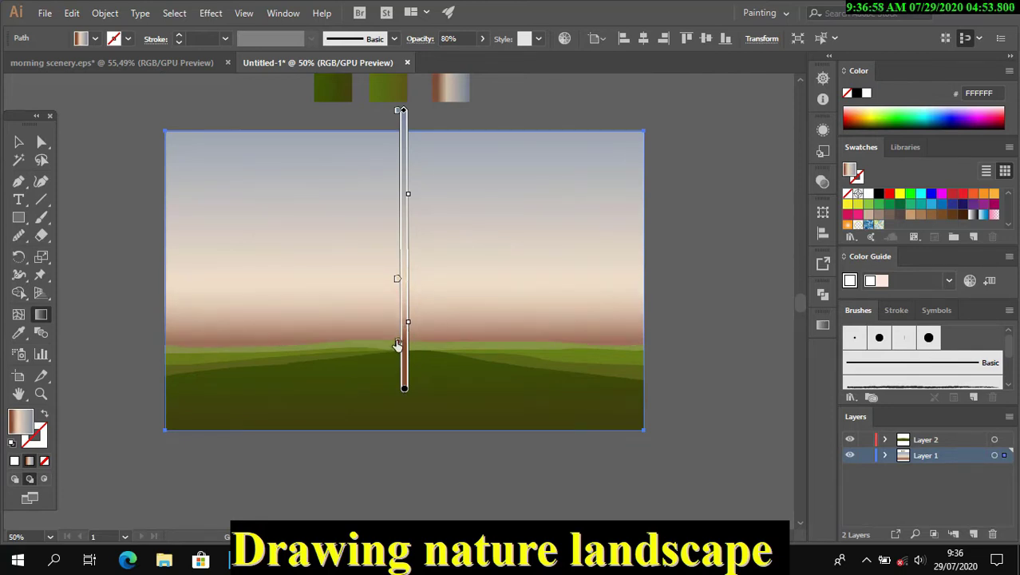
Deselect everything and lock Layer 1 holding the sky.
key(v)
key(ctrl+shift+a)
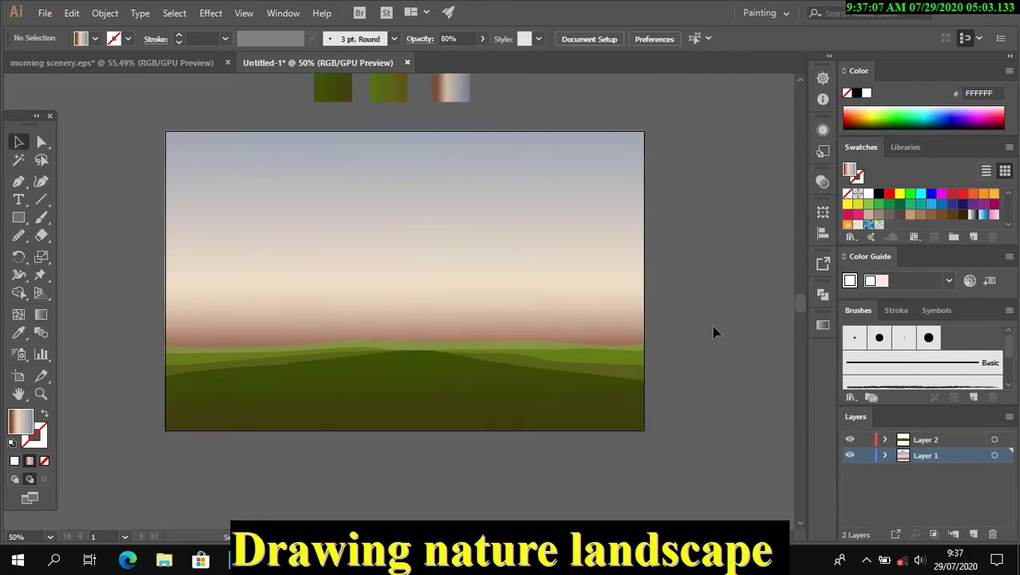
click(866, 456)
scroll(710, 382, up, 1)
scroll(724, 347, down, 2)
scroll(561, 479, right, 1)
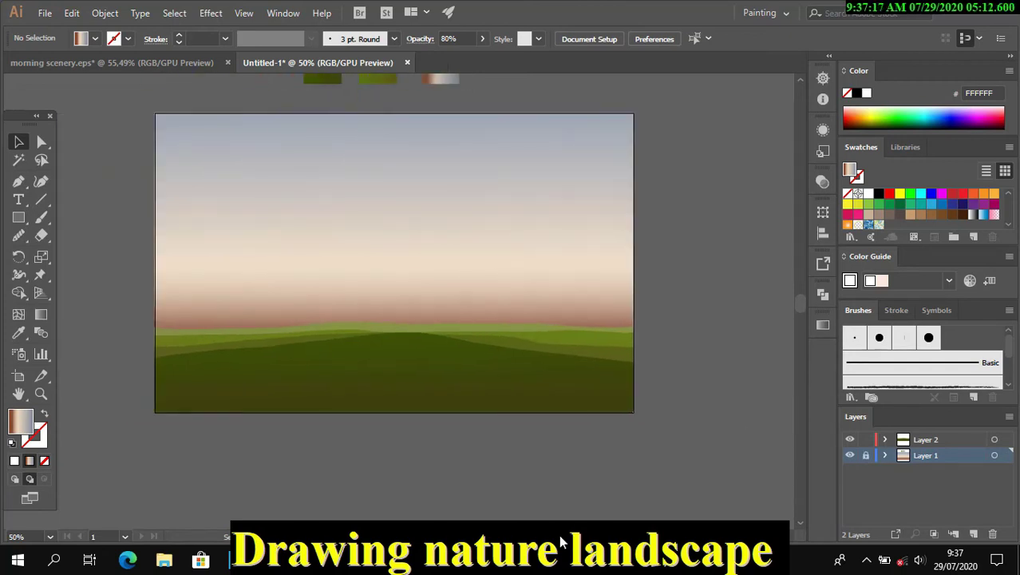
Shift all hill colours from green toward brown with Recolor Artwork.
key(ctrl+a)
click(565, 39)
click(697, 110)
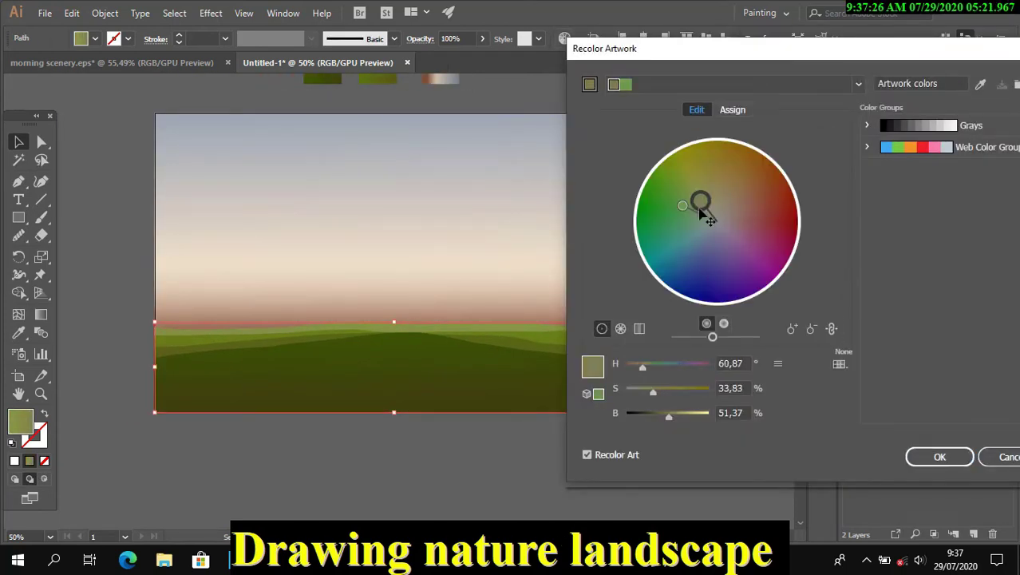
mouse_move(702, 203)
mouse_down()
mouse_move(755, 222)
mouse_move(752, 209)
mouse_up()
drag(712, 336, 715, 336)
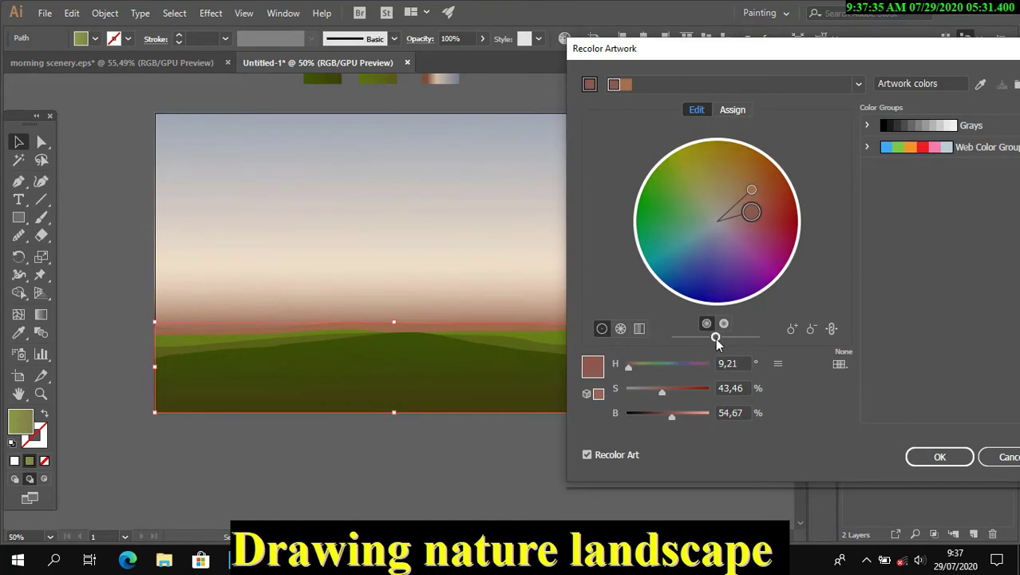
key(Return)
Recolour the hills again to darker, desaturated olive greens and apply them.
click(631, 335)
click(564, 38)
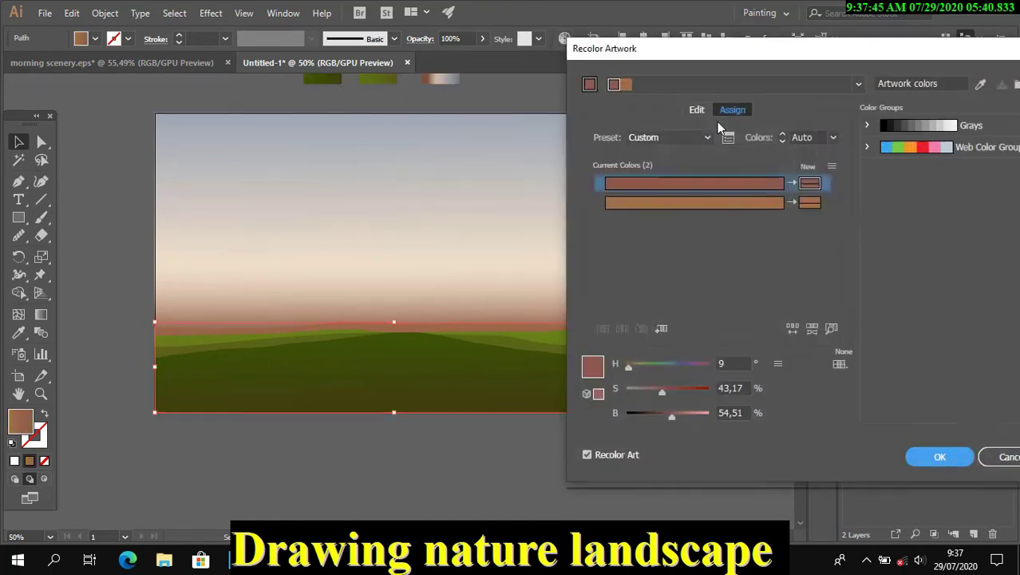
click(697, 109)
drag(731, 199, 713, 192)
drag(714, 336, 689, 336)
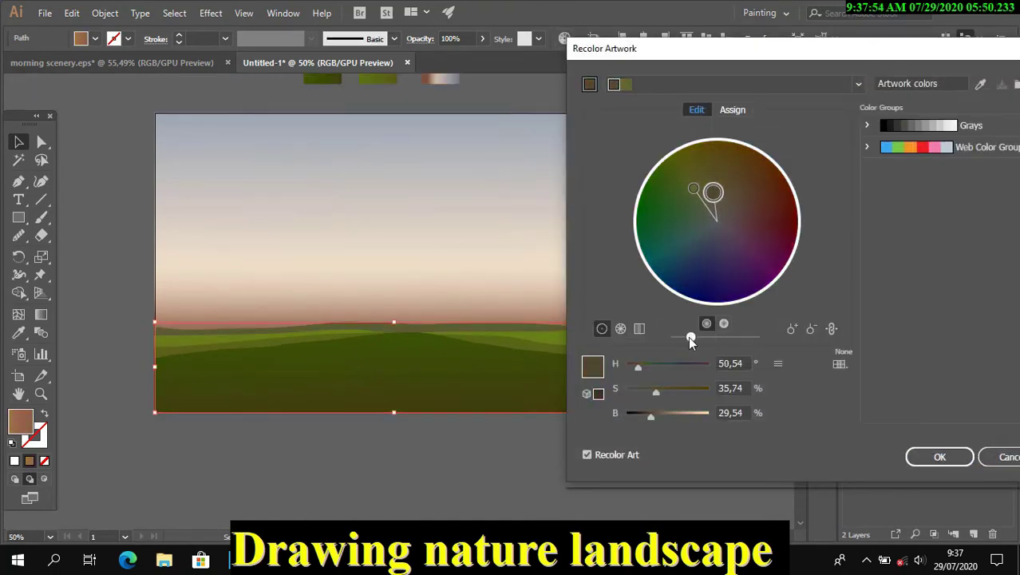
drag(713, 192, 705, 214)
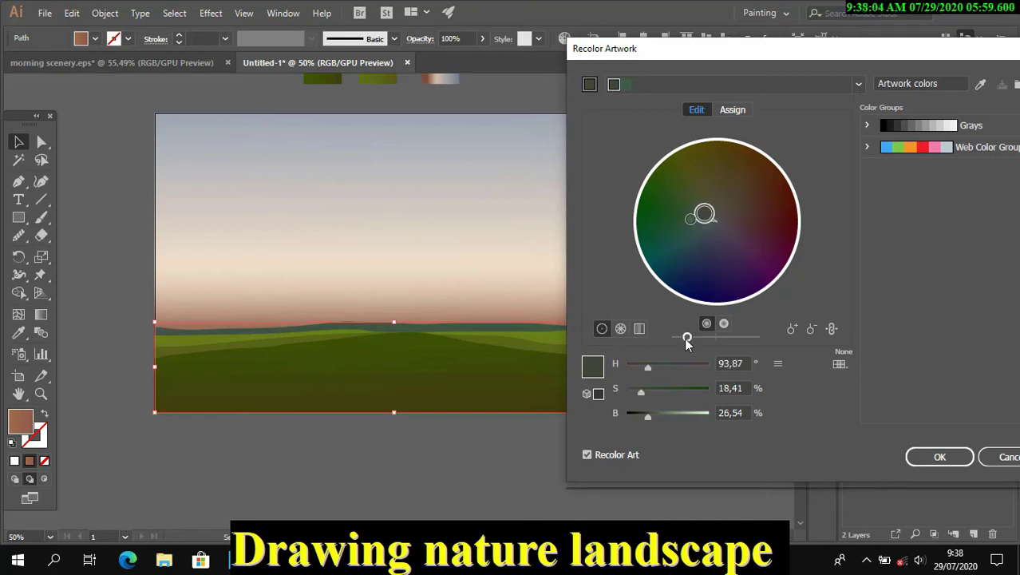
key(Return)
click(606, 408)
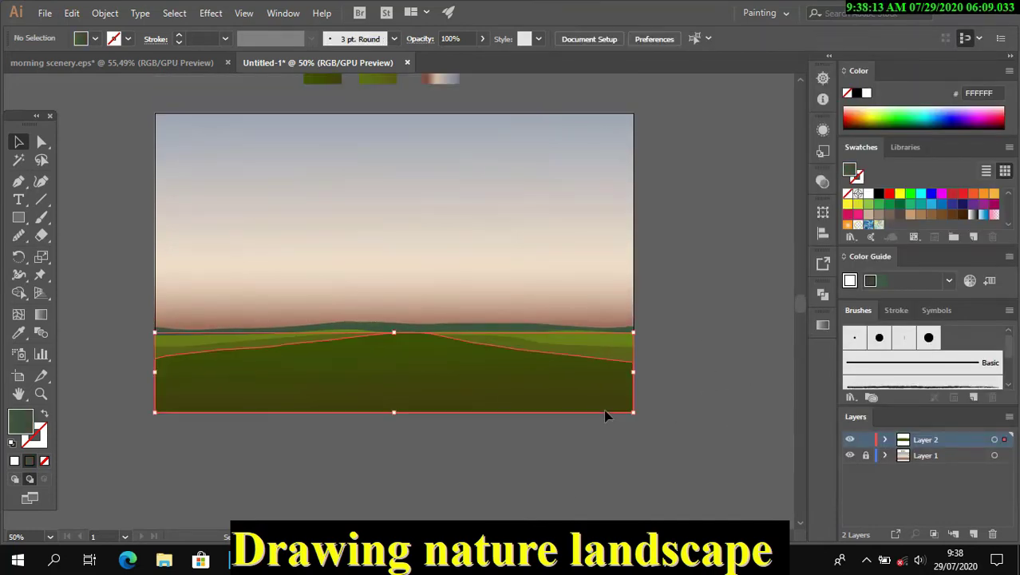
click(565, 38)
click(694, 41)
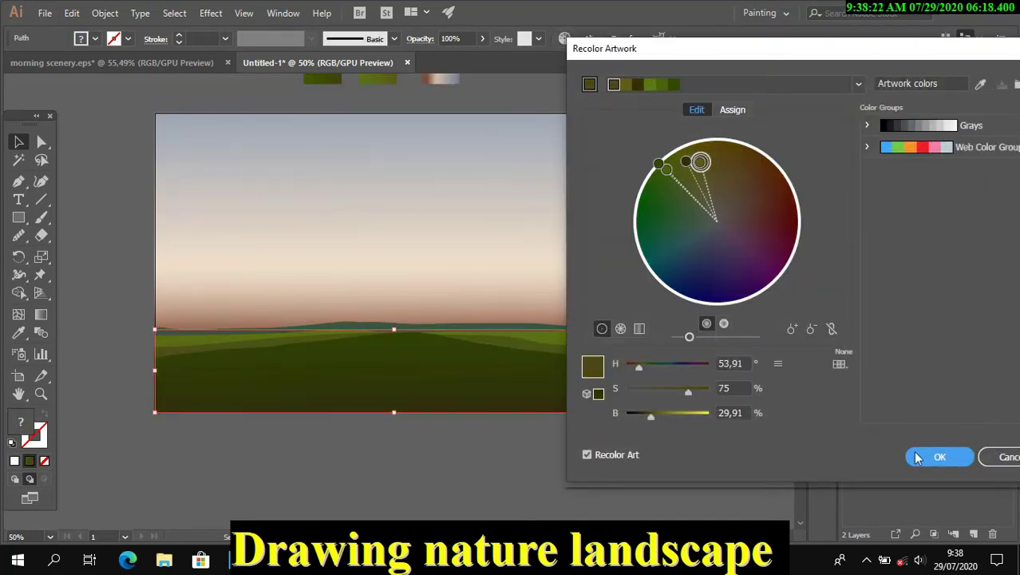
click(968, 456)
Draw a tall, narrow curved blade shape beside the artboard with a dark green fill.
key(p)
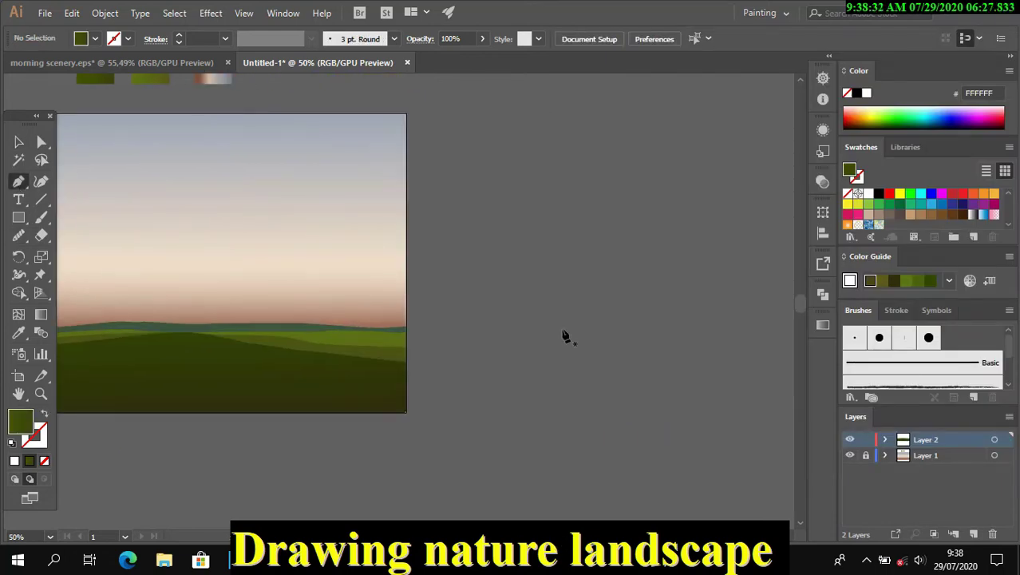
click(555, 403)
drag(563, 300, 564, 279)
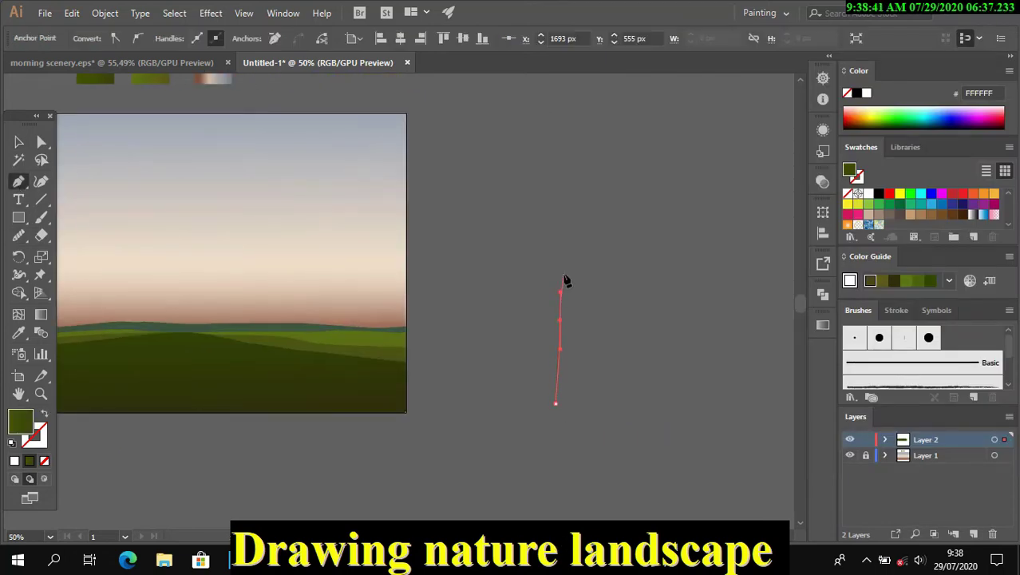
click(564, 254)
drag(571, 330, 573, 369)
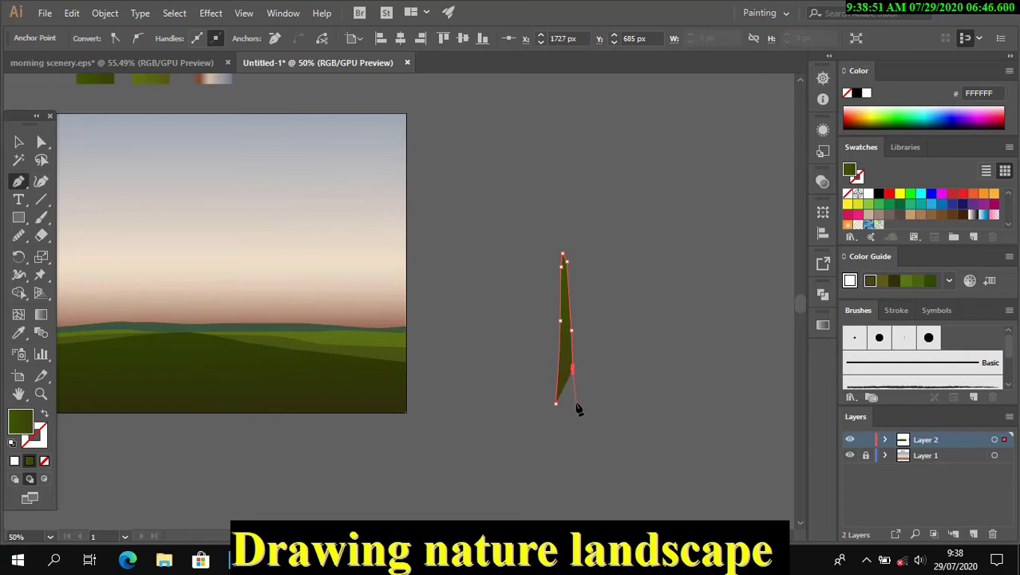
click(19, 141)
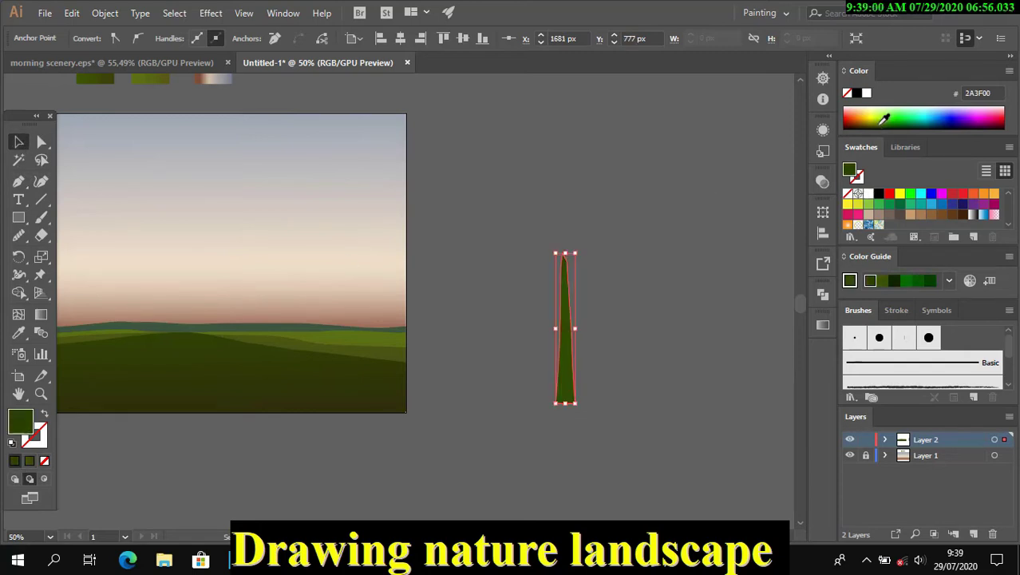
Make the blade shape a Tints art brush and delete the original blade.
click(973, 397)
click(610, 174)
click(641, 270)
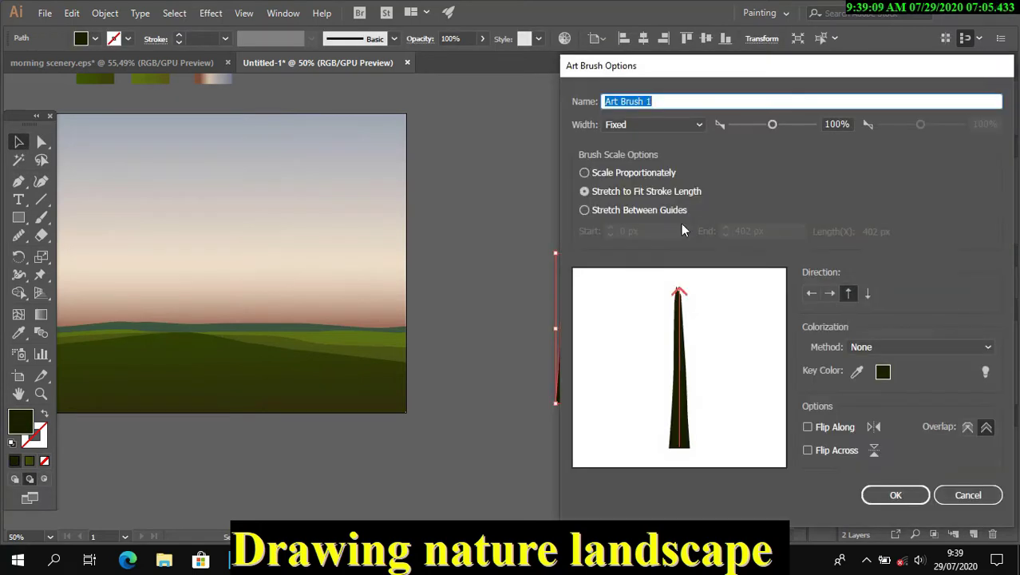
click(921, 347)
click(872, 381)
click(896, 495)
key(Delete)
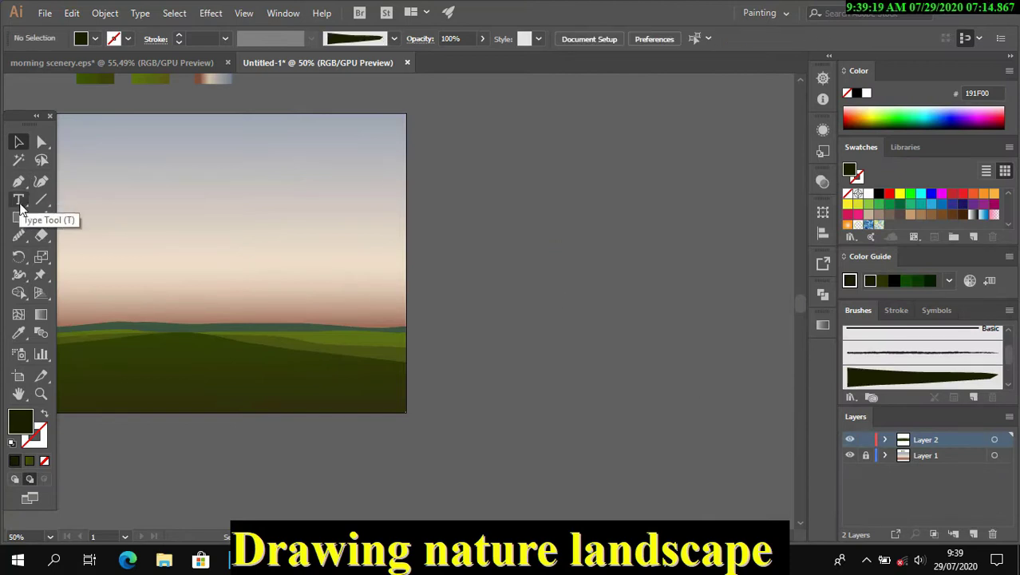
Draw a small curved leaf shape with the Pen tool.
click(19, 181)
click(580, 304)
mouse_move(576, 268)
mouse_down()
mouse_move(583, 272)
mouse_move(593, 256)
mouse_move(578, 254)
mouse_move(578, 277)
mouse_up()
click(598, 272)
key(v)
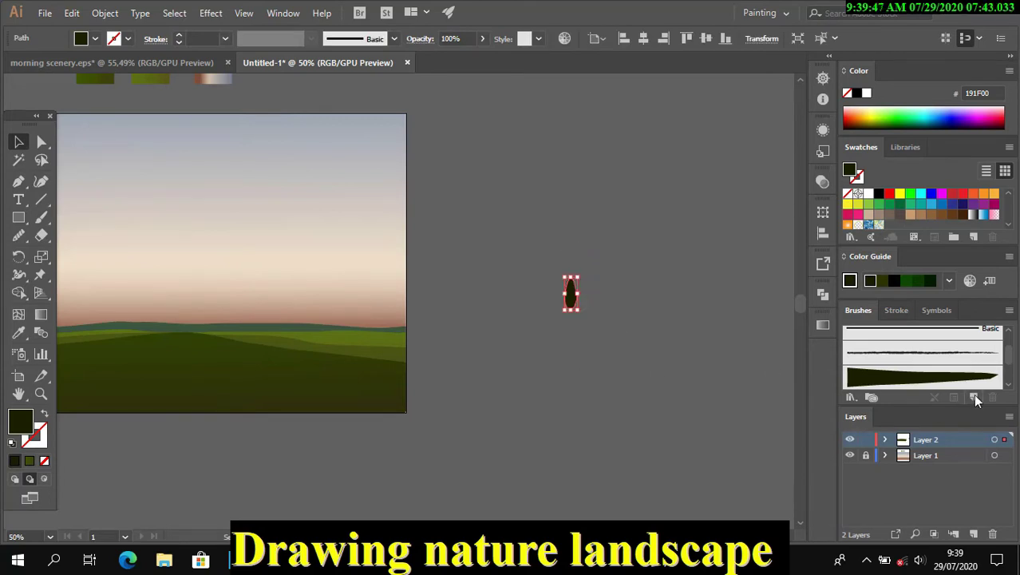
Make the leaf a Tints art brush, delete the leaf shape and clear the selection.
click(973, 397)
click(631, 272)
click(585, 169)
click(956, 408)
click(954, 423)
click(898, 492)
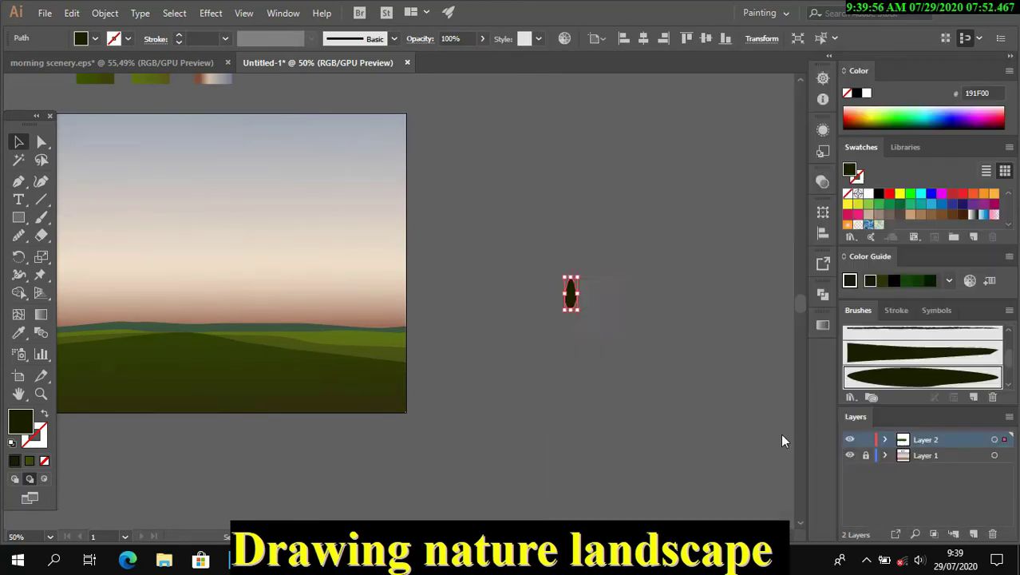
key(Delete)
key(shift+x)
Paint a cluster of dark leaves using the new leaf brush with the Paintbrush.
key(x)
click(922, 377)
key(b)
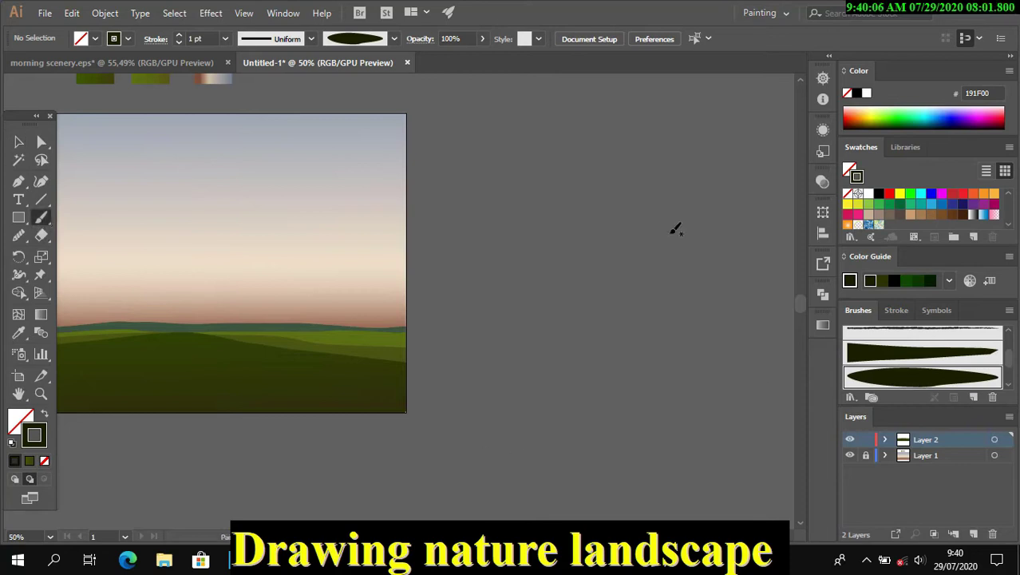
drag(579, 217, 595, 207)
drag(589, 230, 610, 224)
mouse_move(559, 240)
mouse_down()
mouse_move(549, 255)
mouse_move(517, 250)
mouse_up()
drag(535, 233, 507, 230)
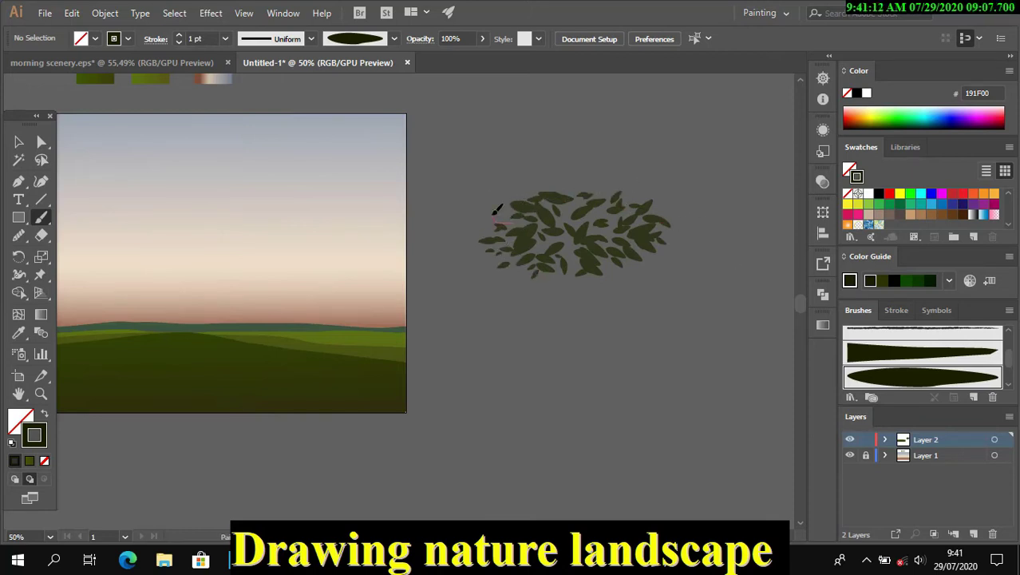
Select all the painted leaves and unite them into one shape with Pathfinder.
key(v)
key(ctrl+a)
click(194, 170)
key(shift+ctrl+F9)
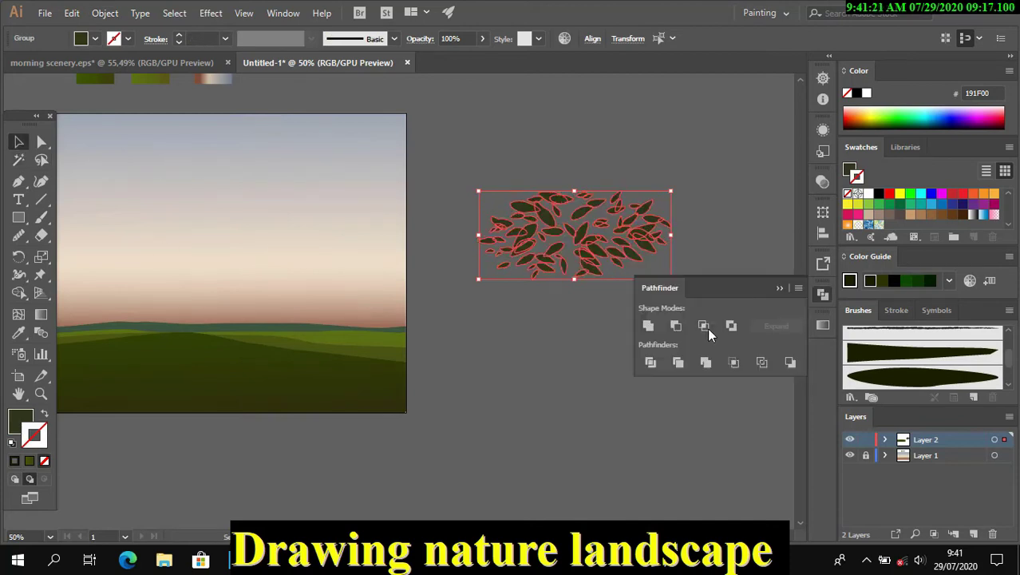
click(708, 327)
click(639, 262)
Make the merged leaf cluster a Tints art brush and delete the cluster artwork.
click(953, 397)
click(631, 205)
click(638, 274)
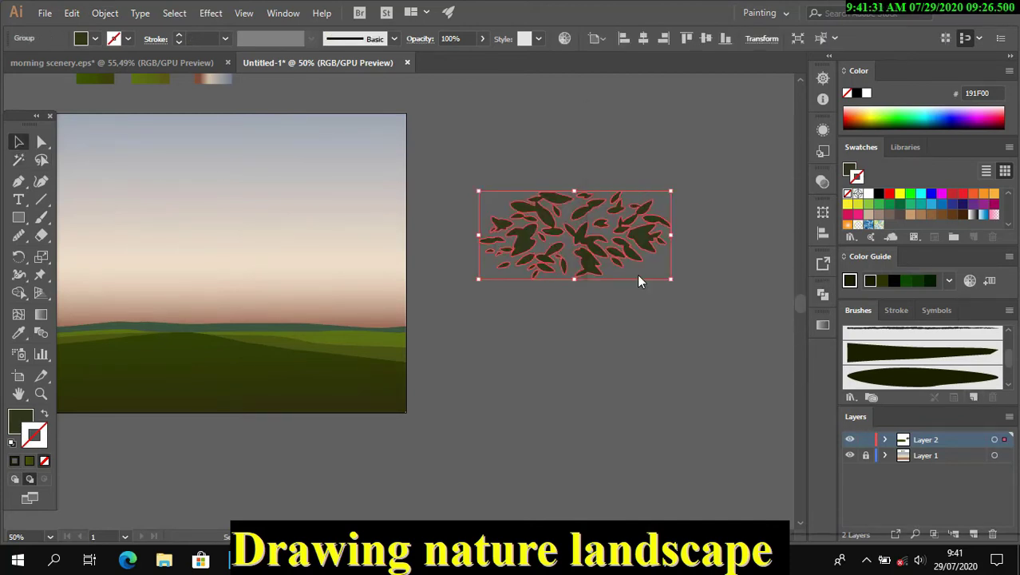
click(922, 347)
click(886, 380)
click(896, 495)
key(Delete)
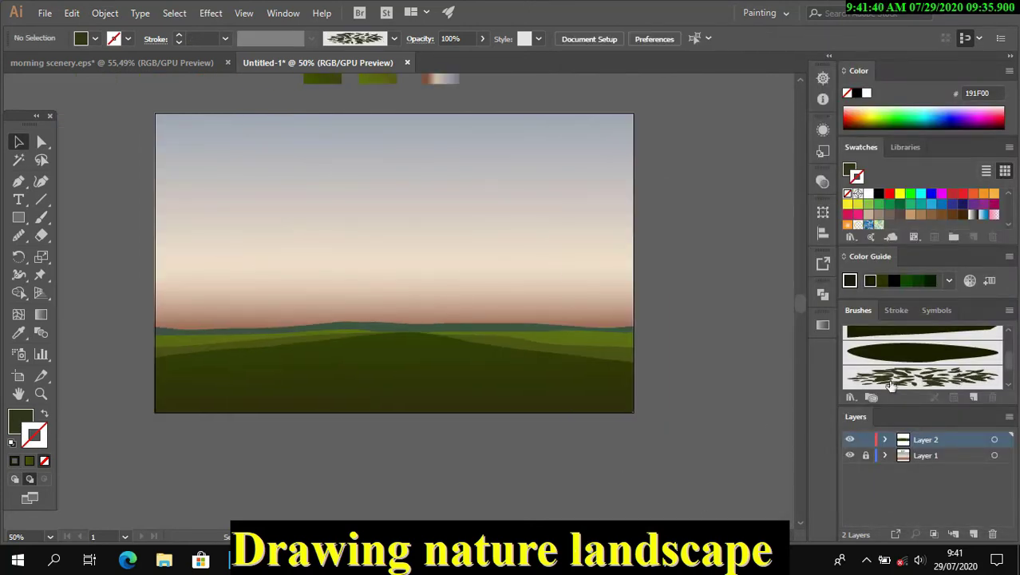
Pick the tapered trunk brush, zoom into the landscape, and undo a trial trunk stroke.
key(shift+x)
click(33, 436)
click(923, 366)
key(z)
drag(196, 222, 284, 246)
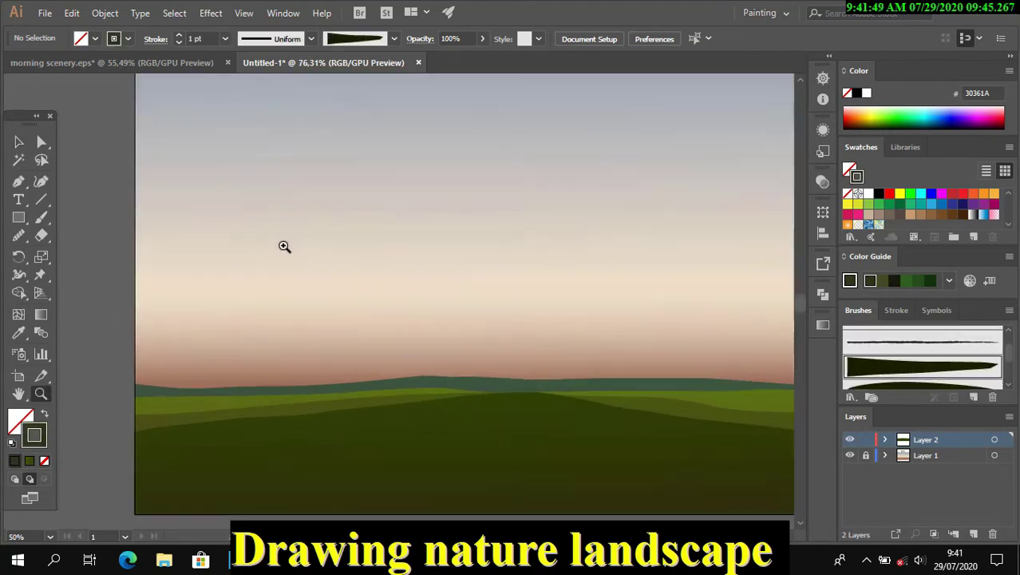
drag(252, 334, 238, 212)
key(ctrl+z)
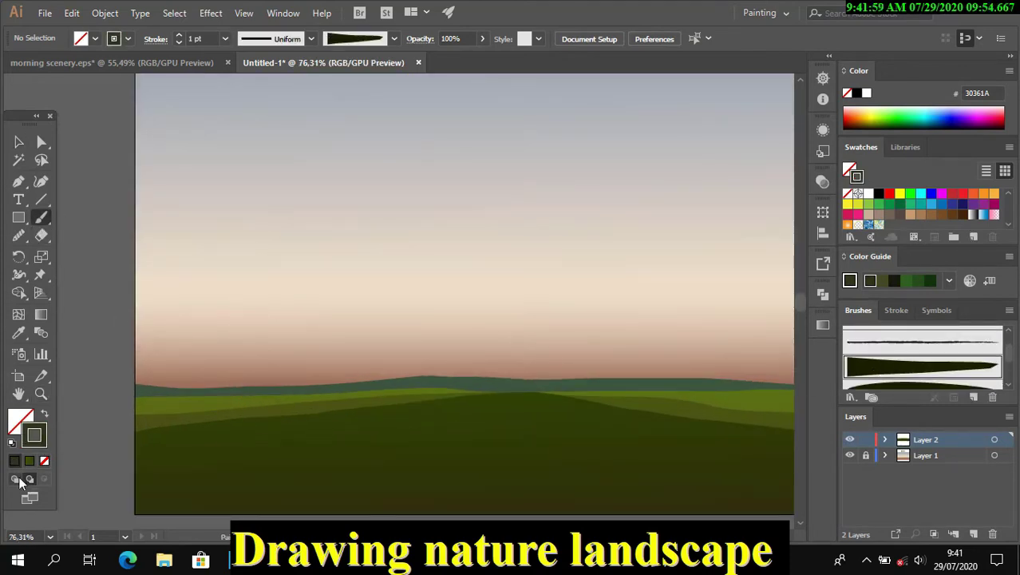
Paint a tall trunk on the left with several left and right branches and a twig.
drag(250, 431, 248, 176)
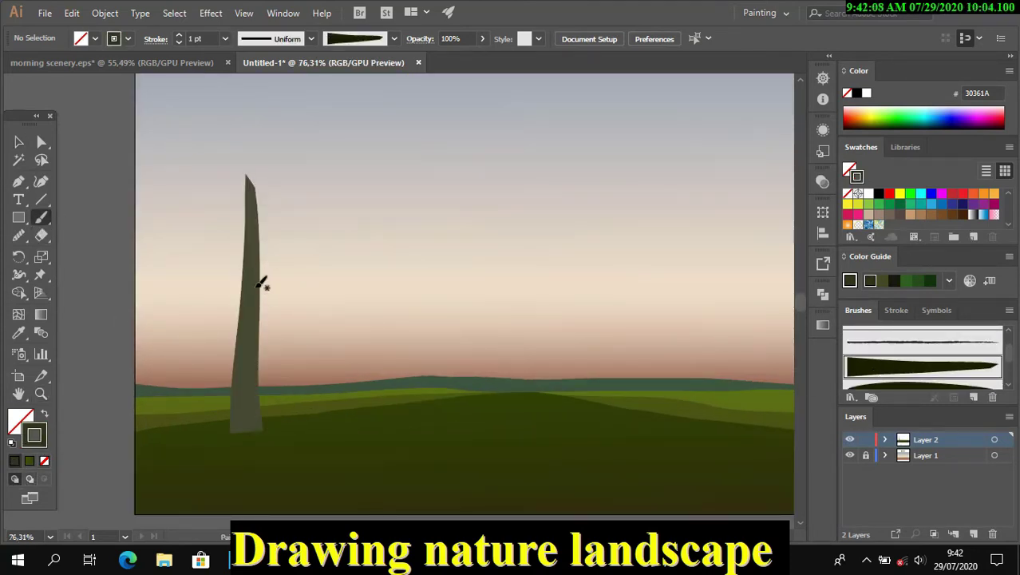
drag(310, 281, 316, 286)
drag(244, 273, 189, 299)
drag(261, 249, 337, 232)
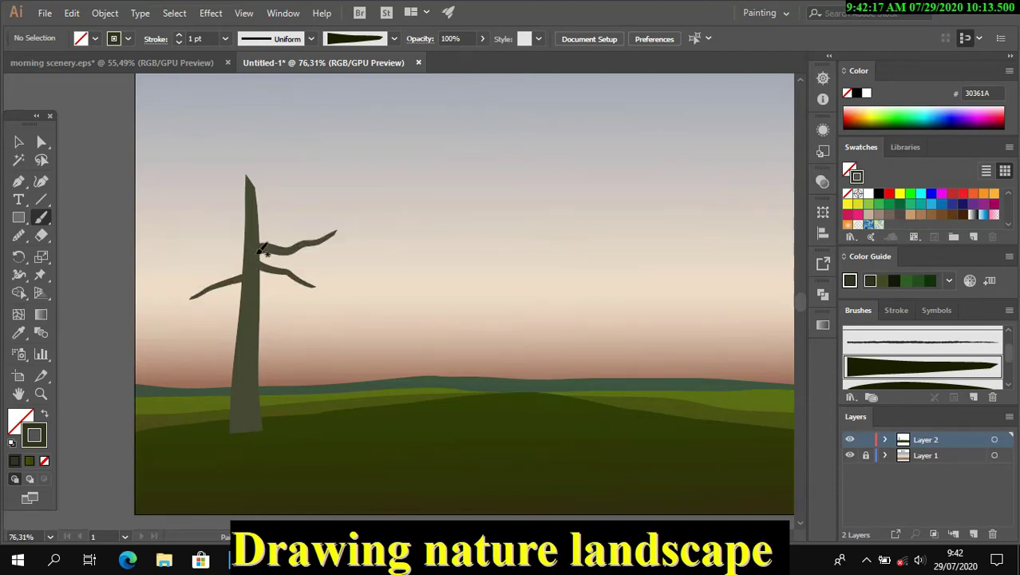
drag(235, 244, 183, 245)
drag(254, 206, 211, 162)
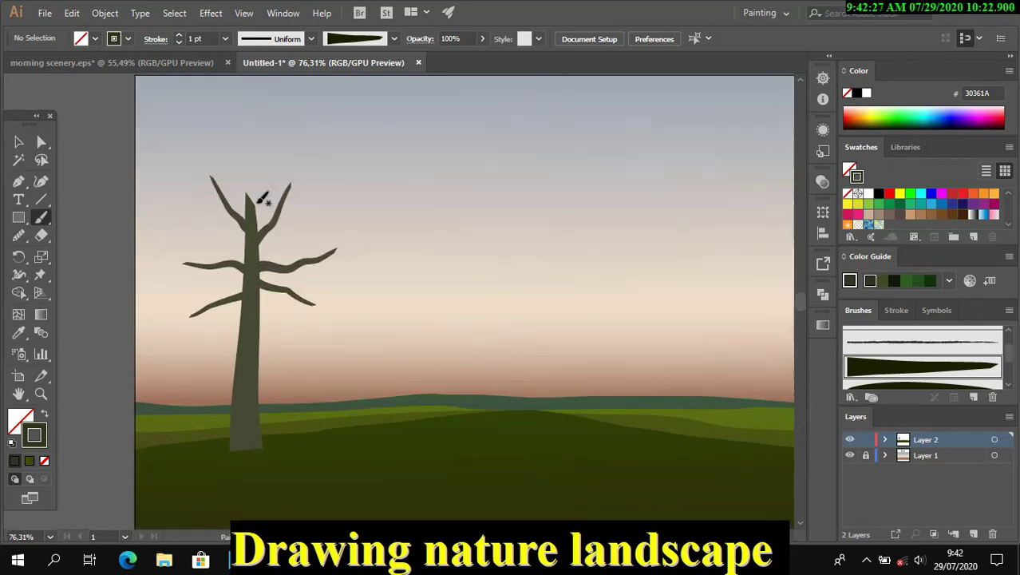
drag(254, 200, 252, 140)
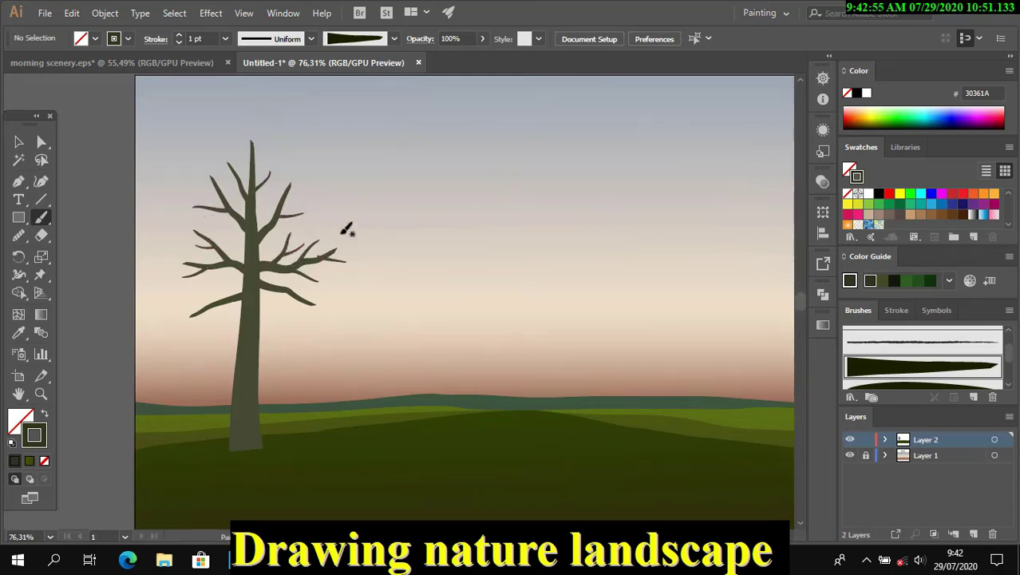
drag(252, 295, 214, 319)
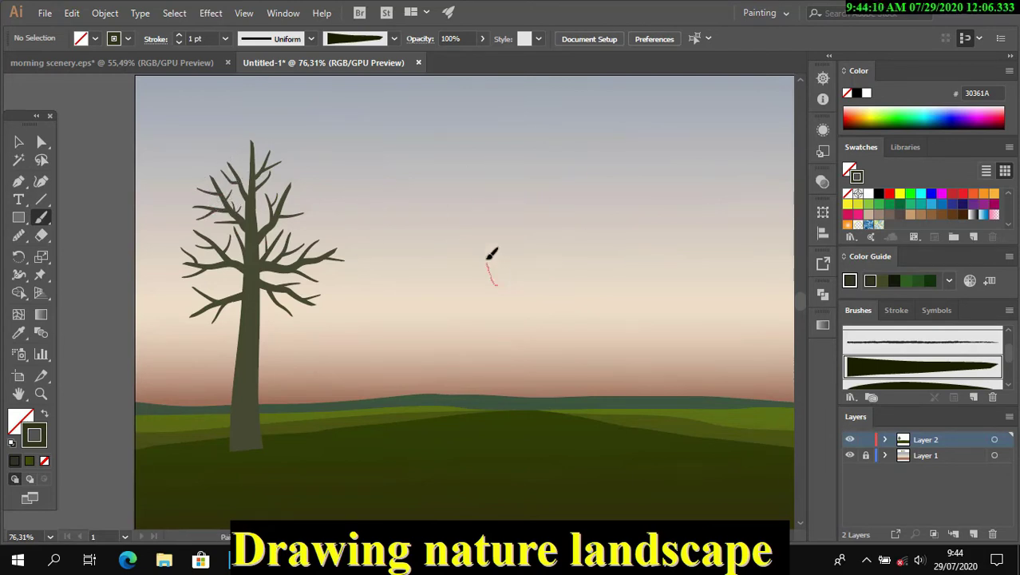
Paint a smaller second tree with left, right and middle branches to the right.
drag(488, 259, 467, 223)
drag(497, 283, 520, 216)
drag(497, 323, 501, 226)
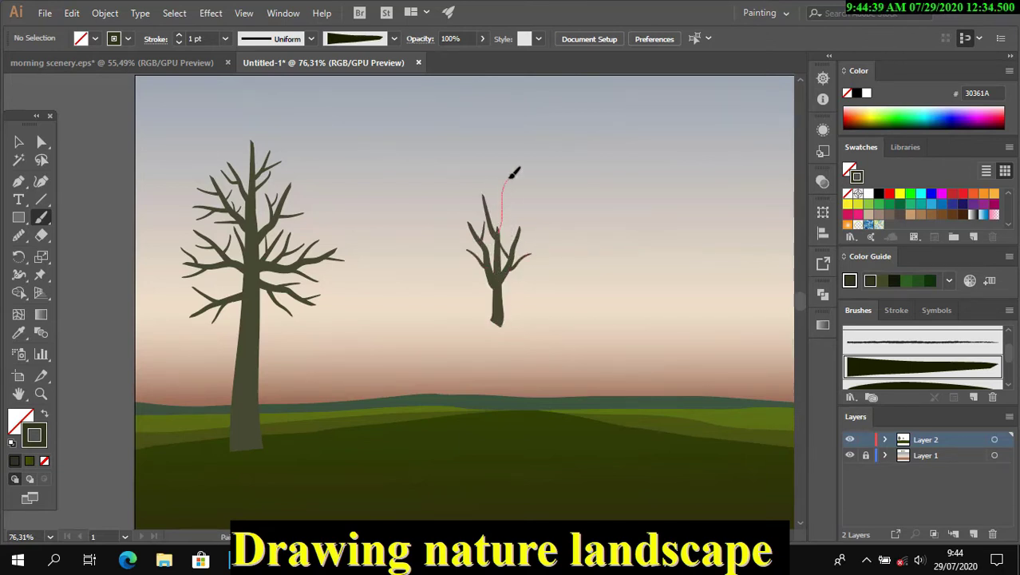
Select the large left tree's strokes by matching appearance.
key(y)
click(504, 310)
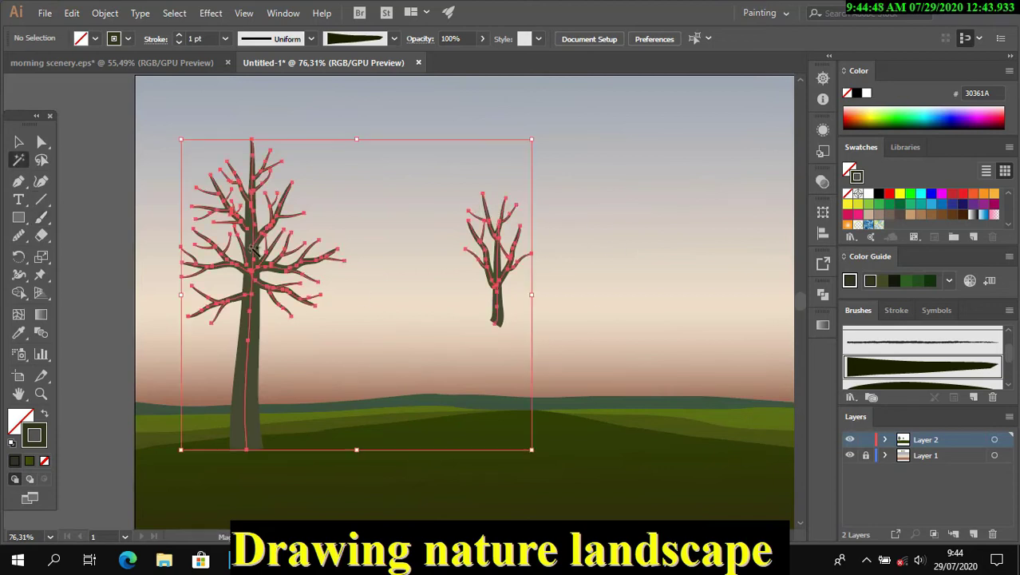
key(v)
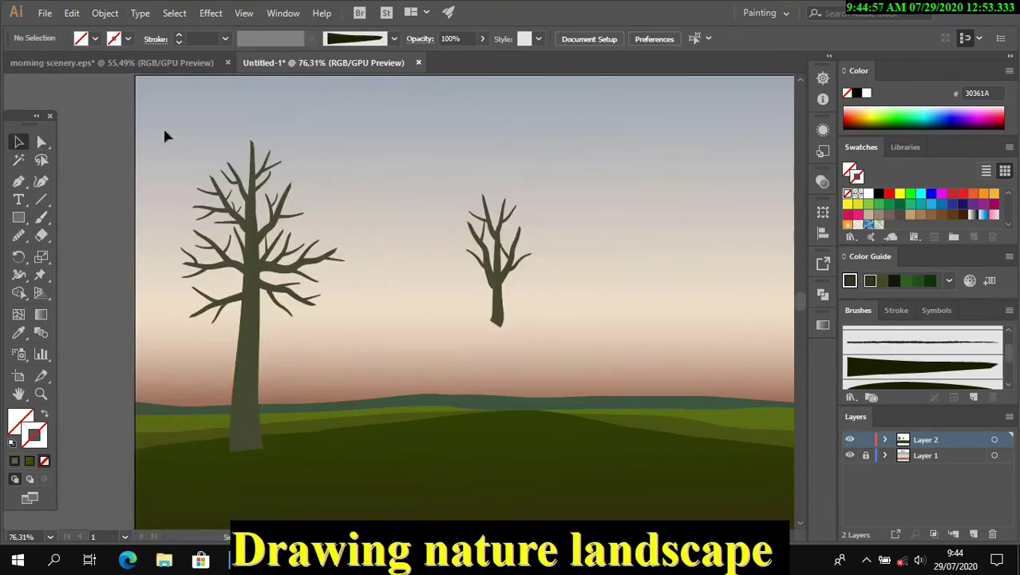
drag(163, 128, 316, 305)
click(823, 294)
click(779, 289)
Drag the small bare tree into Brushes as an Art Brush, then delete it.
click(499, 264)
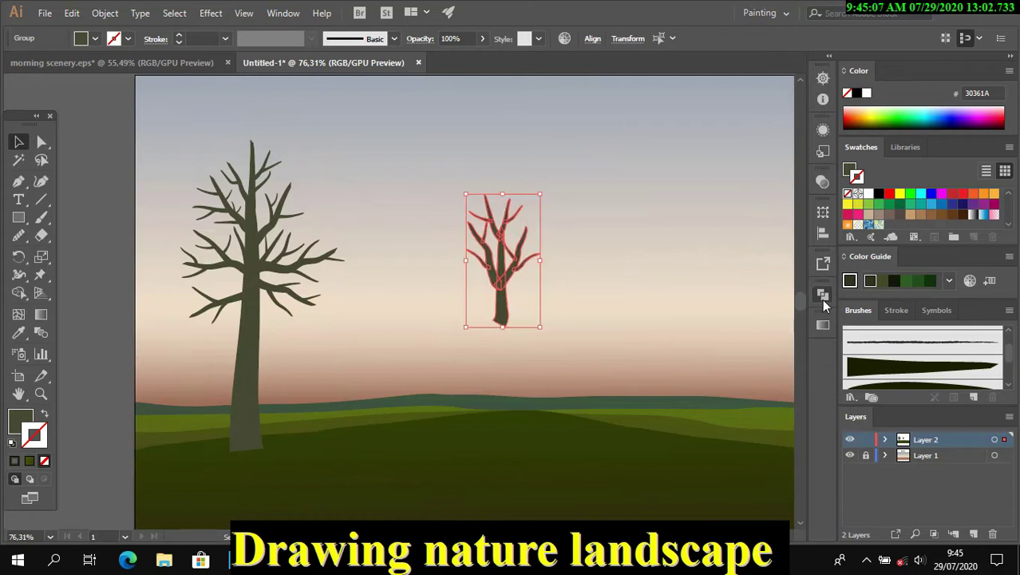
drag(501, 307, 952, 391)
click(612, 204)
click(634, 273)
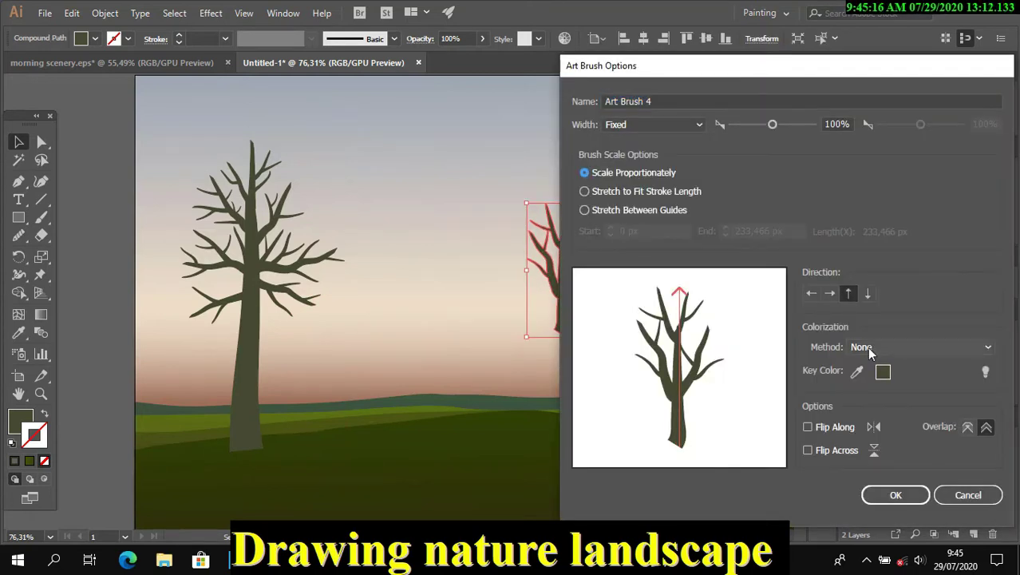
key(Return)
key(Delete)
Apply the new tree brush to the large tree, making it darker green.
click(256, 341)
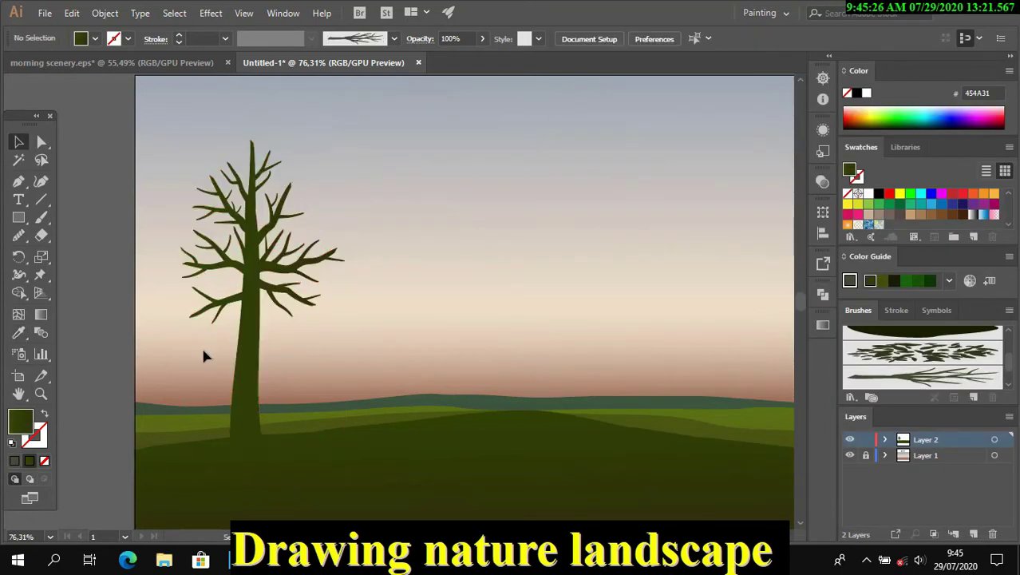
click(254, 344)
click(700, 338)
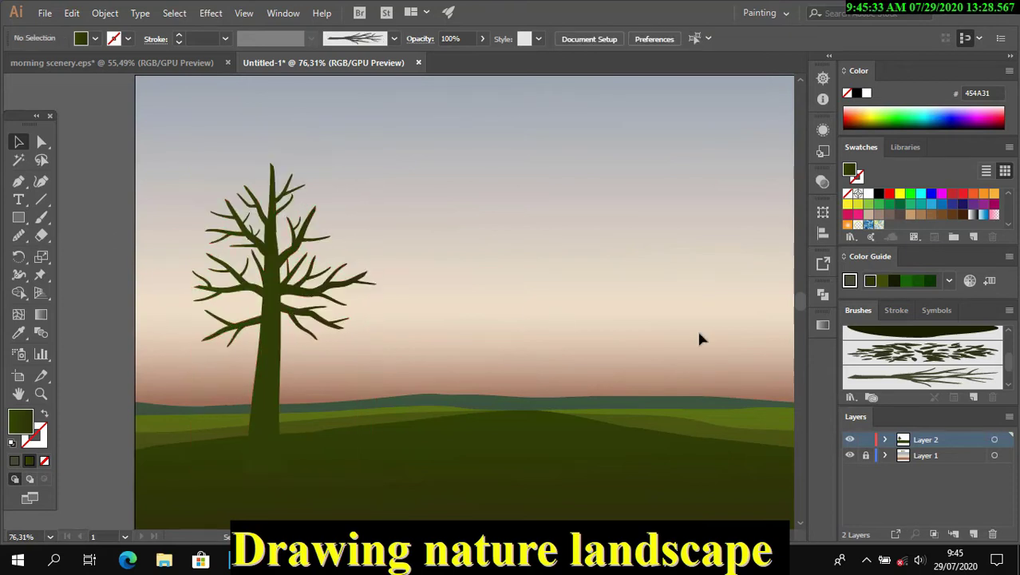
Set fill to None and stroke to dark green, then undo a trial leaf stroke.
click(46, 461)
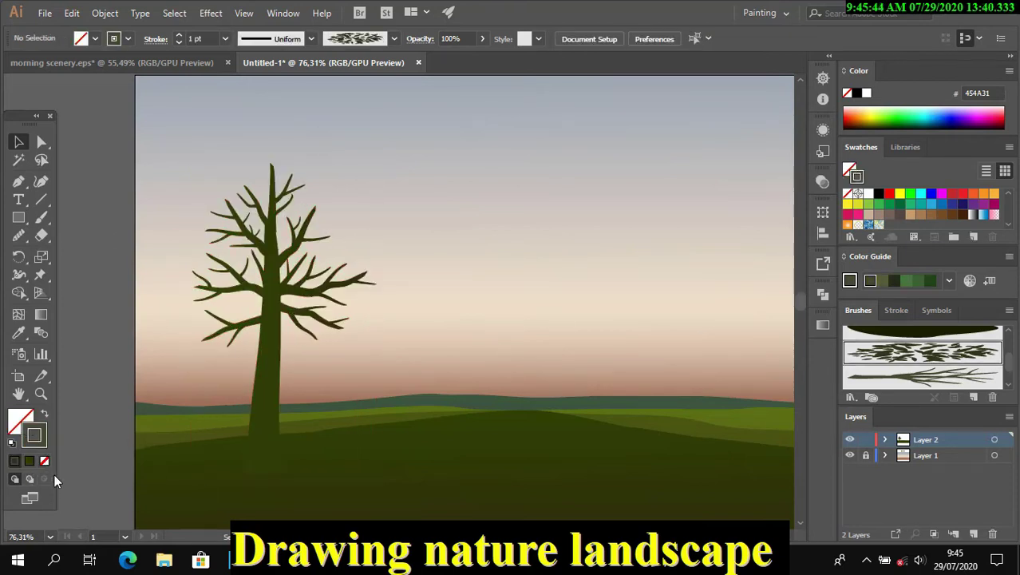
click(823, 325)
click(29, 460)
click(15, 460)
click(41, 217)
drag(199, 229, 252, 216)
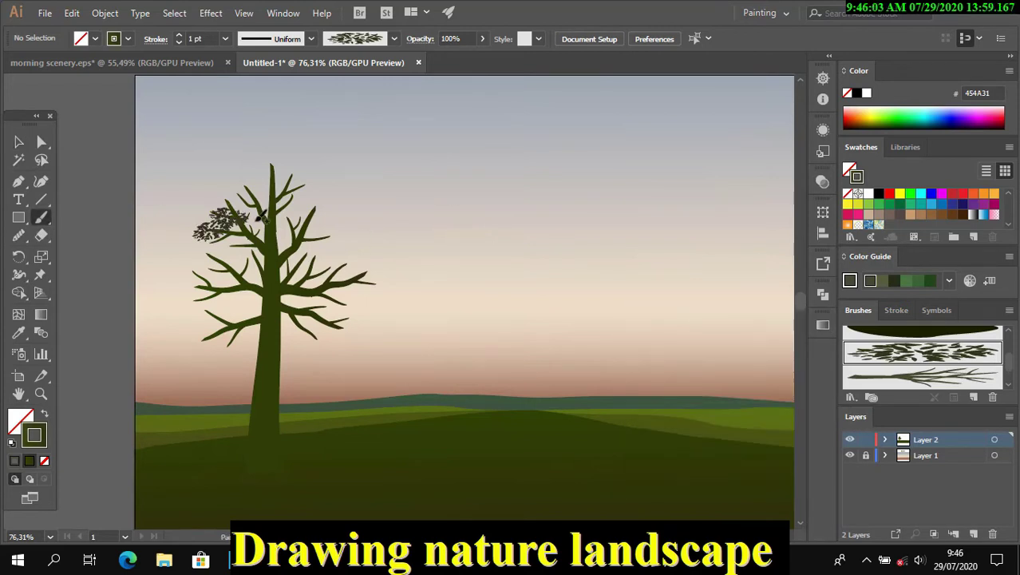
key(ctrl+z)
Paint leaf foliage over the left, right and lower branches and upper crown.
drag(307, 276, 377, 273)
mouse_move(247, 260)
mouse_down()
mouse_move(163, 272)
mouse_move(239, 287)
mouse_up()
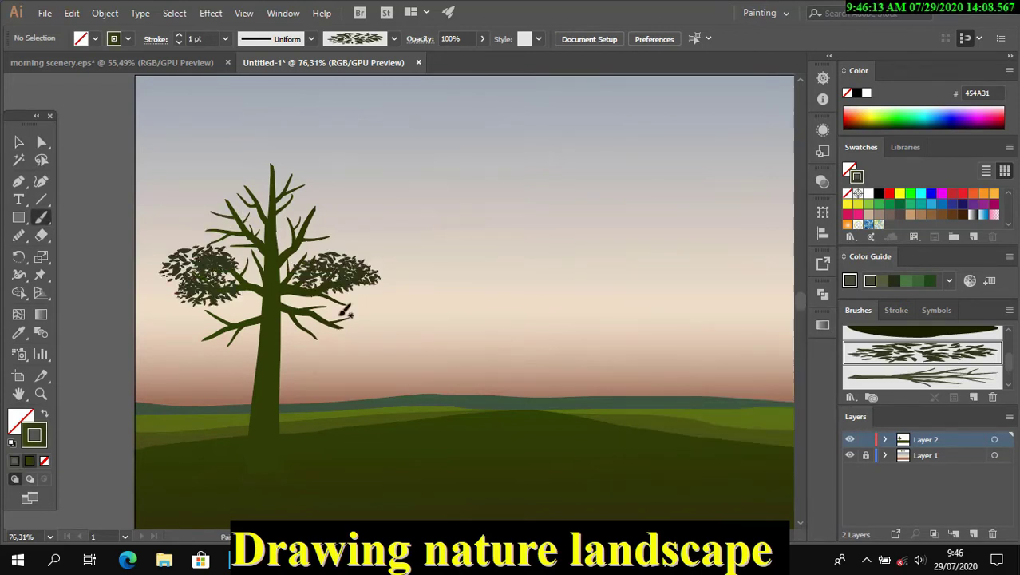
drag(345, 311, 367, 321)
drag(180, 333, 249, 320)
mouse_move(257, 191)
mouse_down()
mouse_move(242, 223)
mouse_move(187, 239)
mouse_up()
mouse_move(299, 240)
mouse_down()
mouse_move(319, 180)
mouse_move(195, 204)
mouse_up()
mouse_move(243, 171)
mouse_down()
mouse_move(351, 208)
mouse_move(335, 191)
mouse_up()
Thicken the crown with more foliage on the top, sides and lower trunk.
mouse_move(272, 156)
mouse_down()
mouse_move(208, 192)
mouse_move(352, 228)
mouse_move(214, 203)
mouse_move(187, 227)
mouse_up()
mouse_move(325, 253)
mouse_down()
mouse_move(264, 254)
mouse_move(252, 225)
mouse_up()
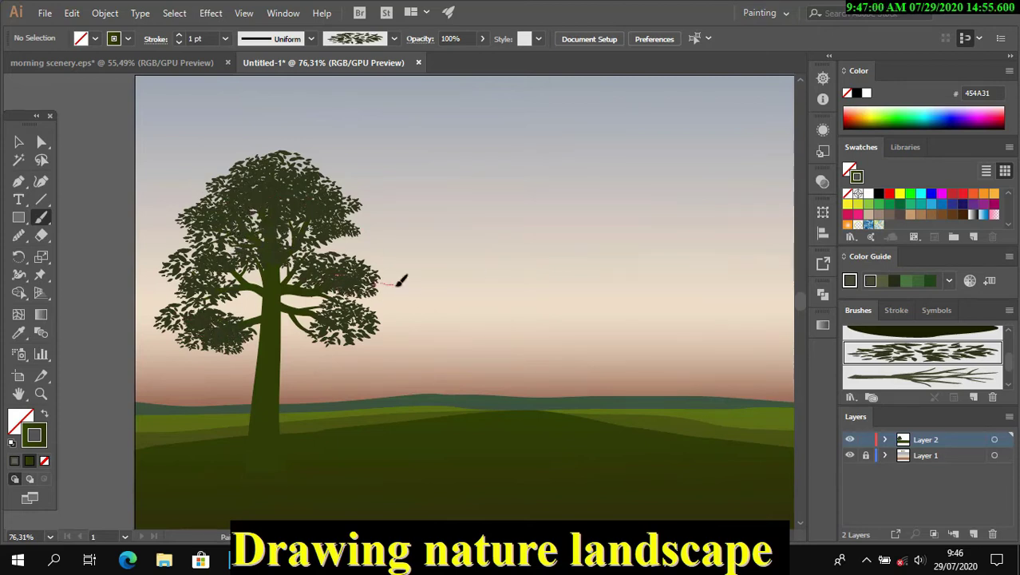
drag(398, 283, 350, 267)
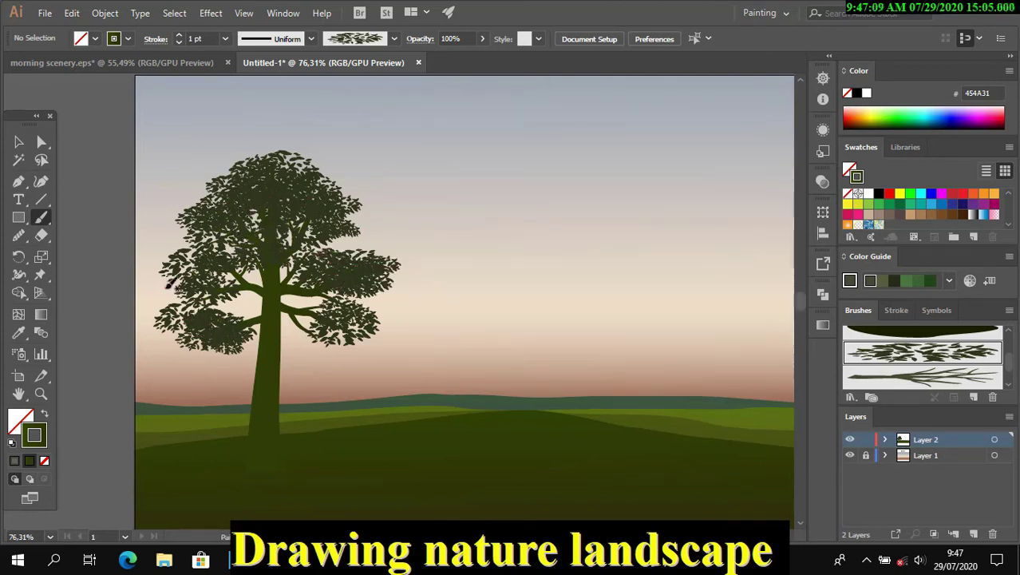
drag(170, 284, 182, 275)
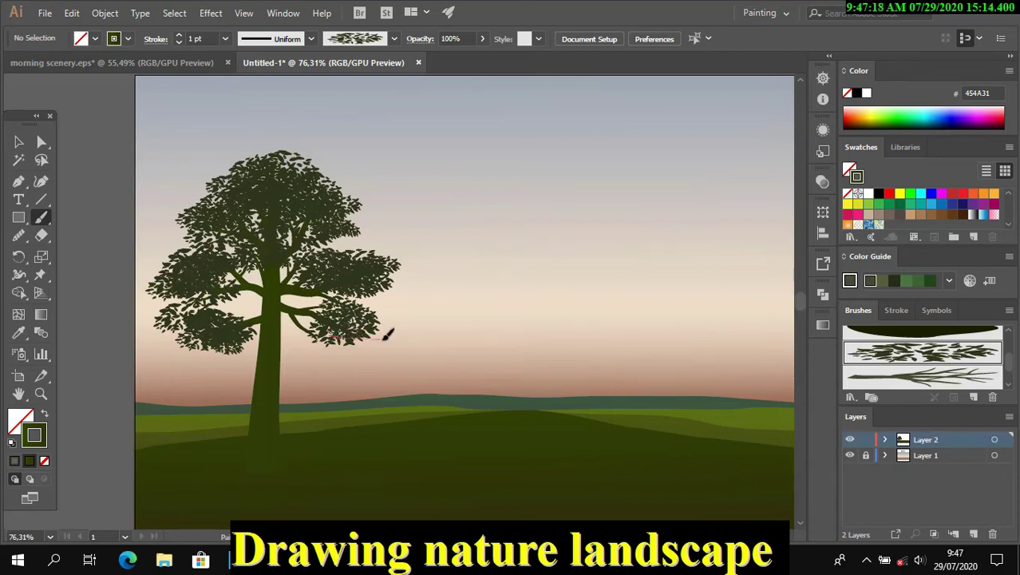
drag(389, 335, 393, 336)
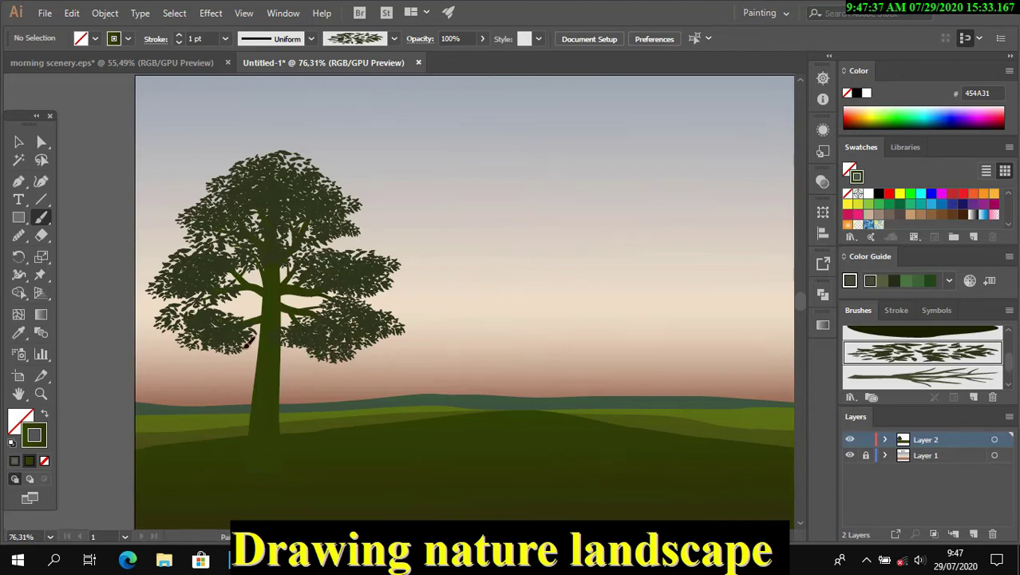
drag(241, 330, 283, 301)
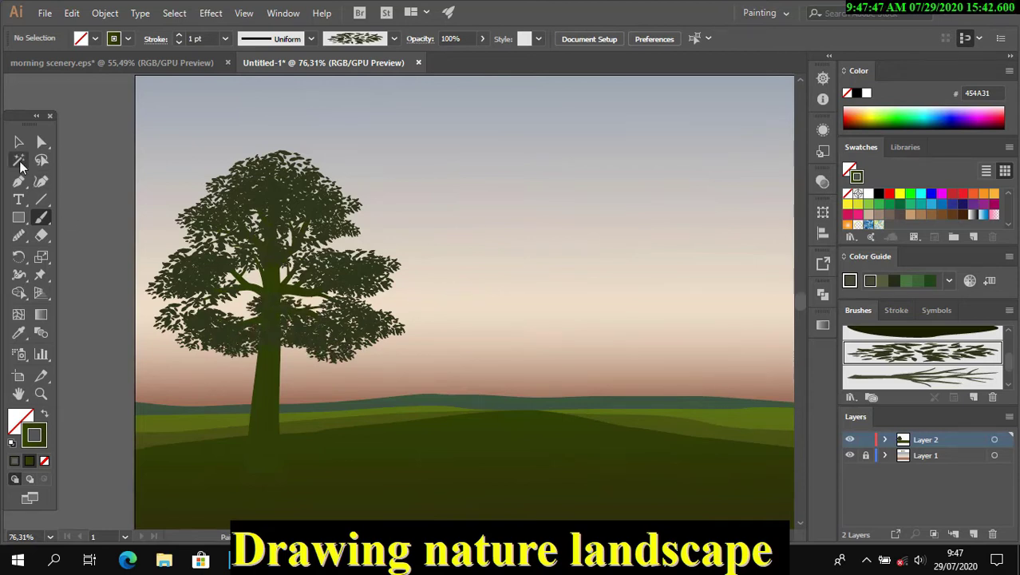
Magic Wand-select all the tree's foliage and unite it into one canopy shape.
click(20, 162)
click(367, 206)
key(v)
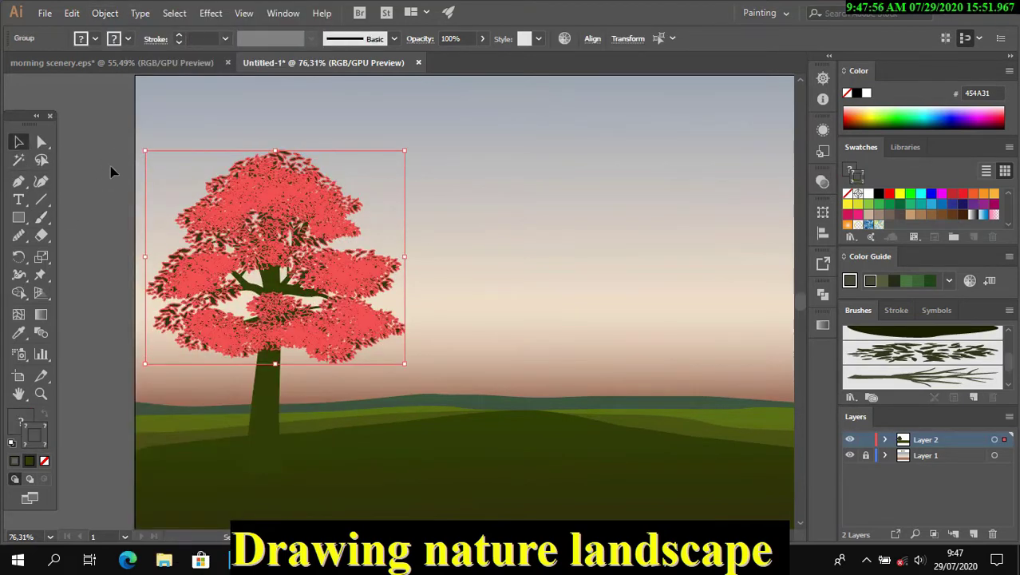
click(823, 294)
click(647, 325)
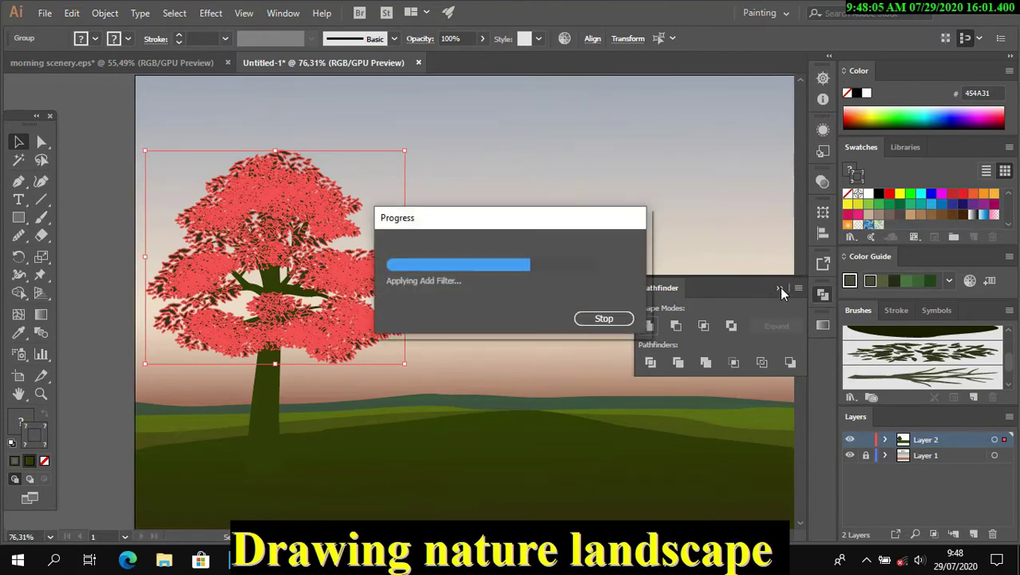
Paste the bare tree, scale it down, and place it right of the leafy tree.
key(ctrl+v)
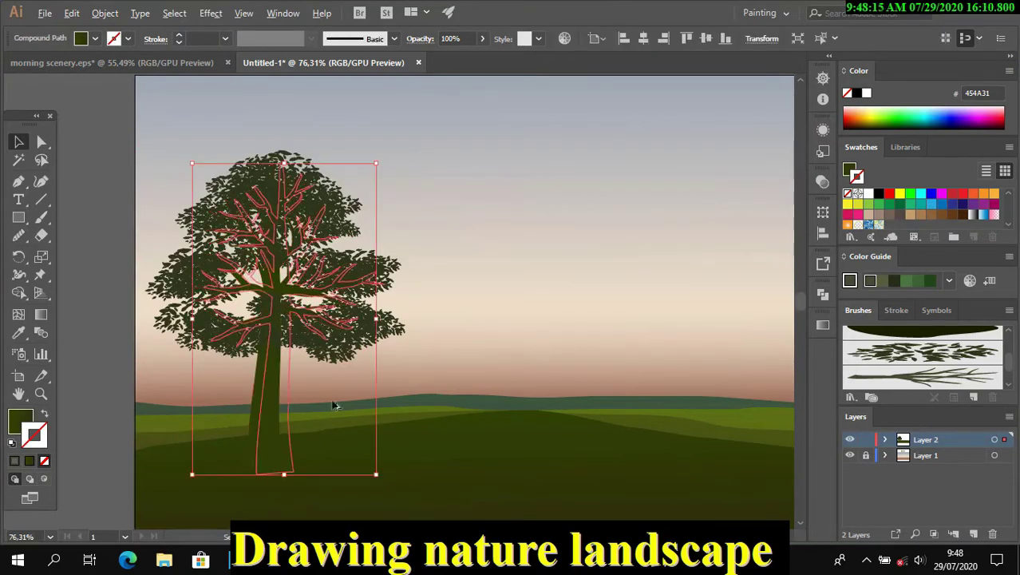
mouse_move(340, 177)
mouse_down()
mouse_move(521, 206)
mouse_move(489, 278)
mouse_up()
drag(455, 400, 463, 348)
click(189, 137)
click(263, 239)
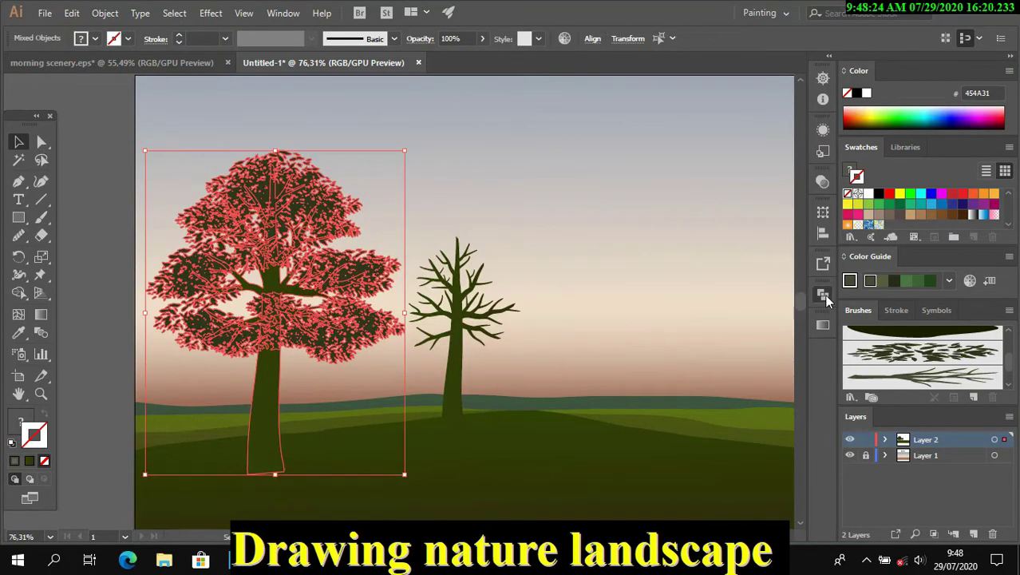
click(823, 294)
click(780, 288)
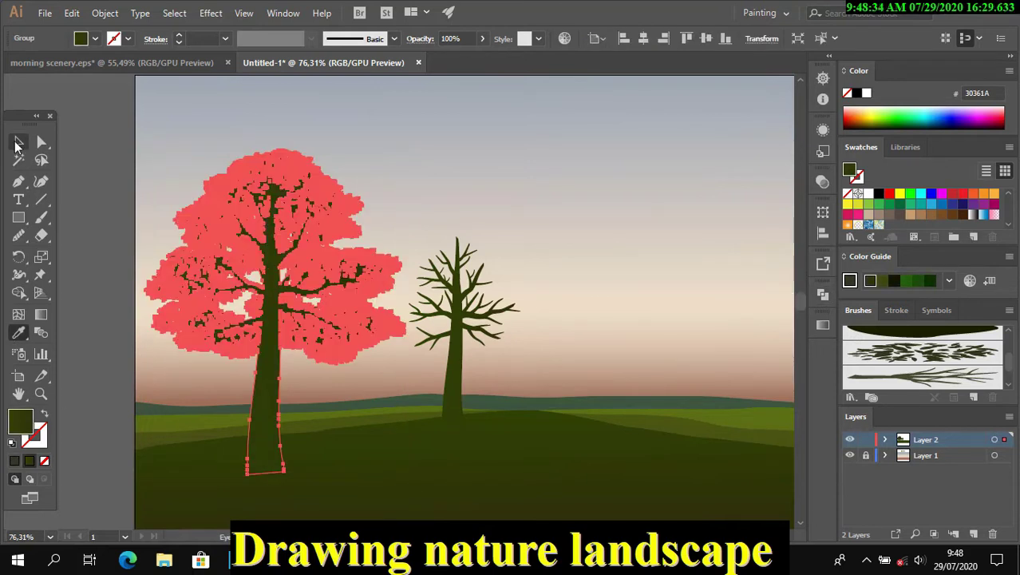
click(443, 482)
drag(451, 369, 475, 383)
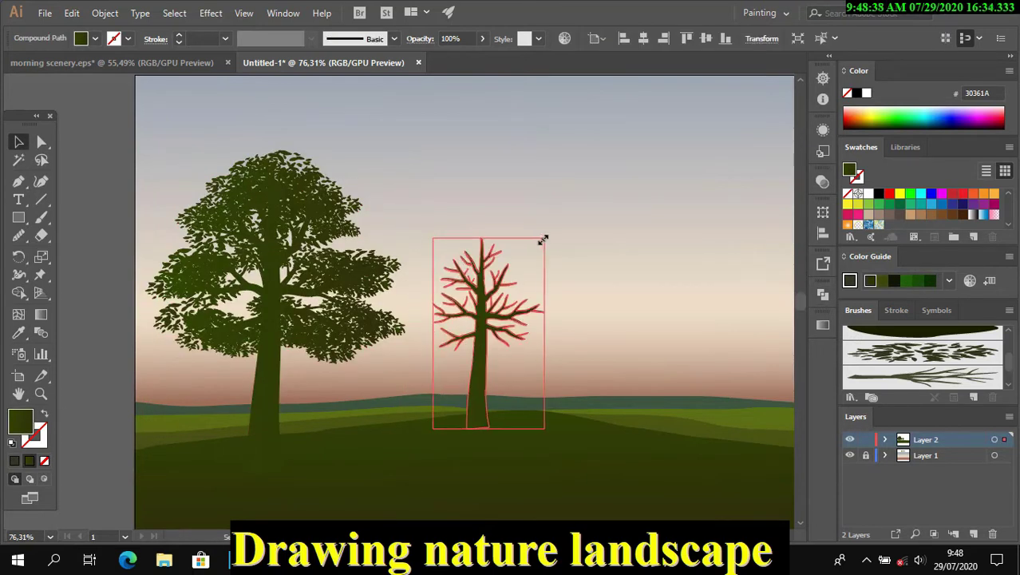
Try painting leaves on the small tree with dark green, then undo back to bare branches.
click(751, 379)
key(b)
drag(492, 260, 501, 289)
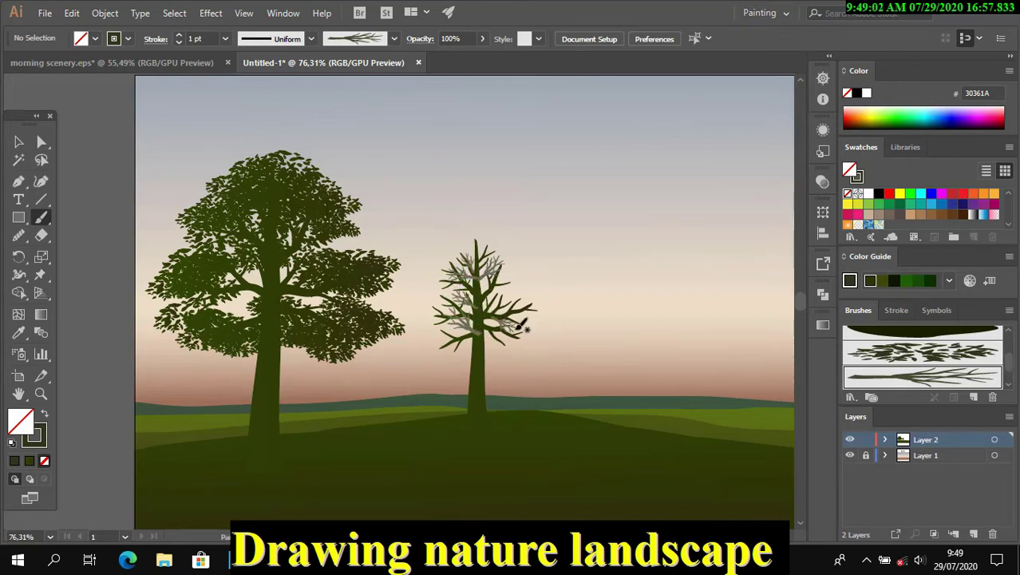
click(518, 312)
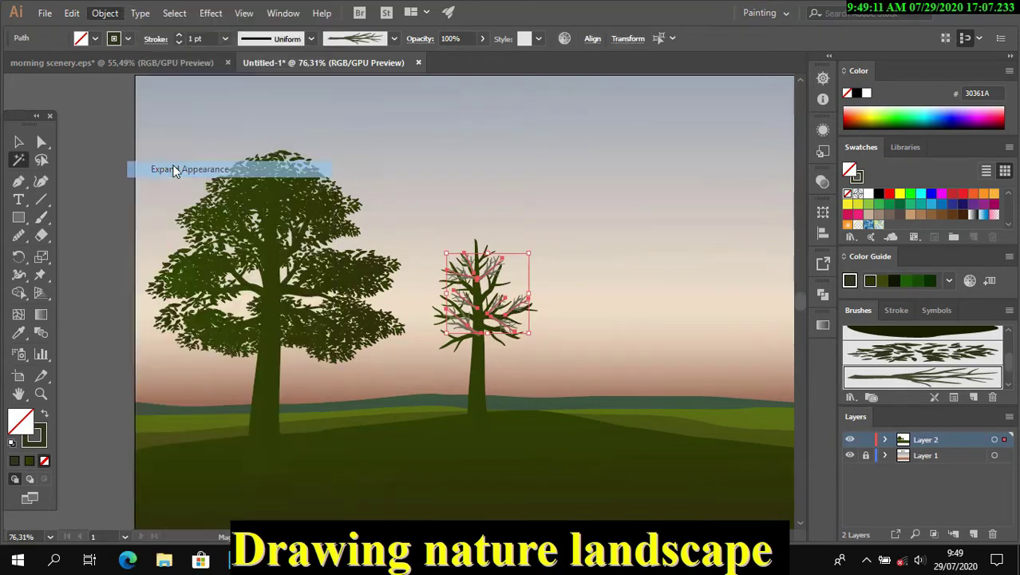
click(534, 358)
key(i)
click(240, 319)
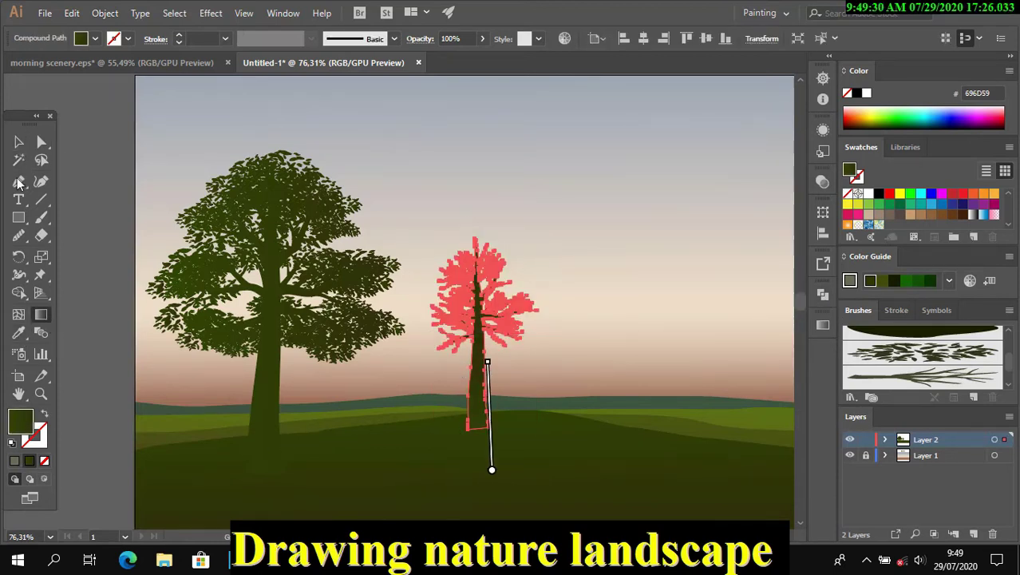
key(ctrl+z)
key(v)
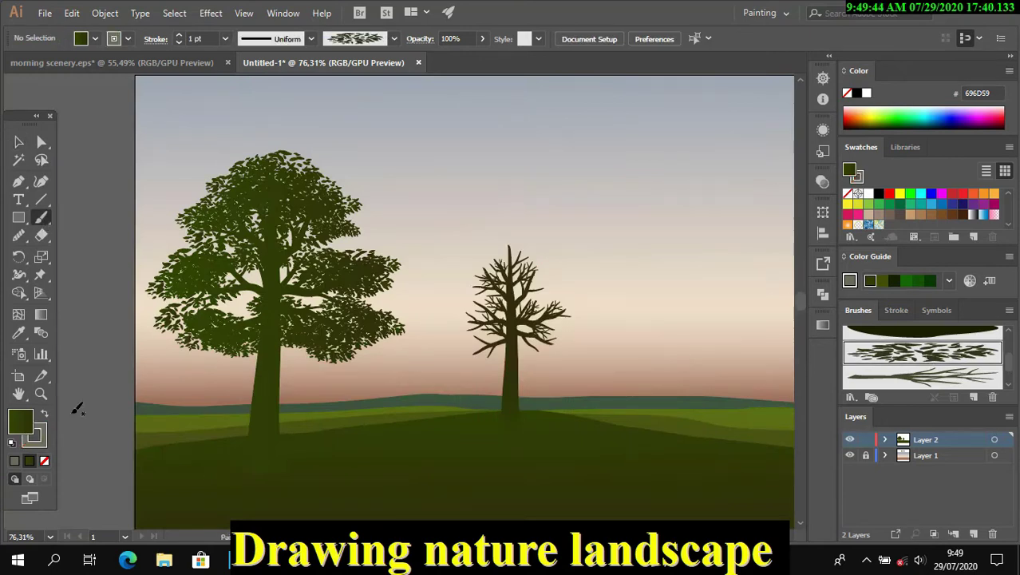
click(40, 393)
Zoom in and paint pale leaf foliage over the small tree's crown and lower branches.
click(614, 392)
key(b)
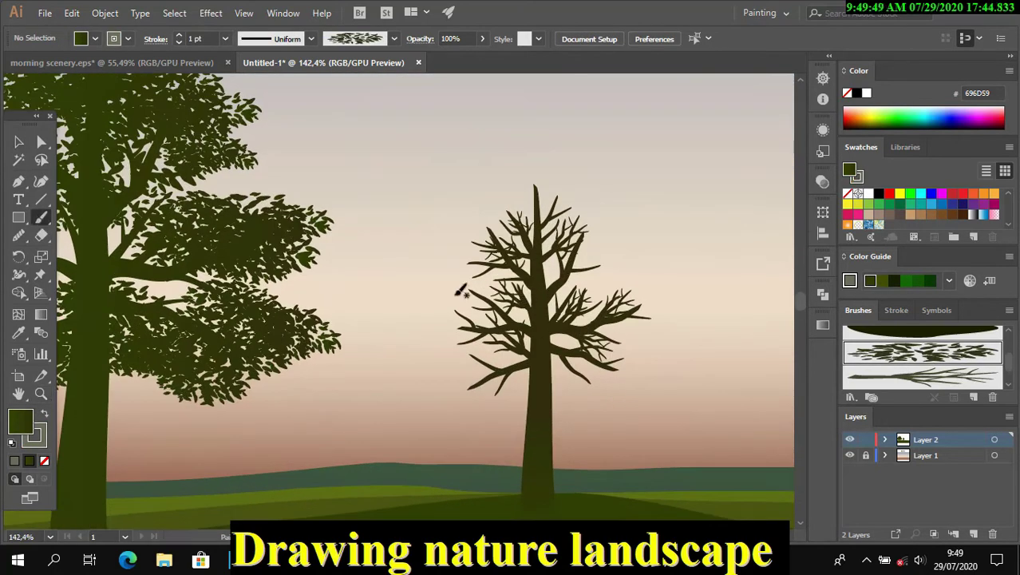
mouse_move(456, 291)
mouse_down()
mouse_move(607, 300)
mouse_move(647, 316)
mouse_up()
mouse_move(491, 264)
mouse_down()
mouse_move(557, 202)
mouse_move(448, 319)
mouse_move(631, 352)
mouse_move(447, 375)
mouse_move(501, 281)
mouse_up()
mouse_move(423, 283)
mouse_down()
mouse_move(410, 310)
mouse_move(463, 343)
mouse_up()
drag(519, 295, 615, 247)
mouse_move(512, 196)
mouse_down()
mouse_move(616, 235)
mouse_move(645, 280)
mouse_up()
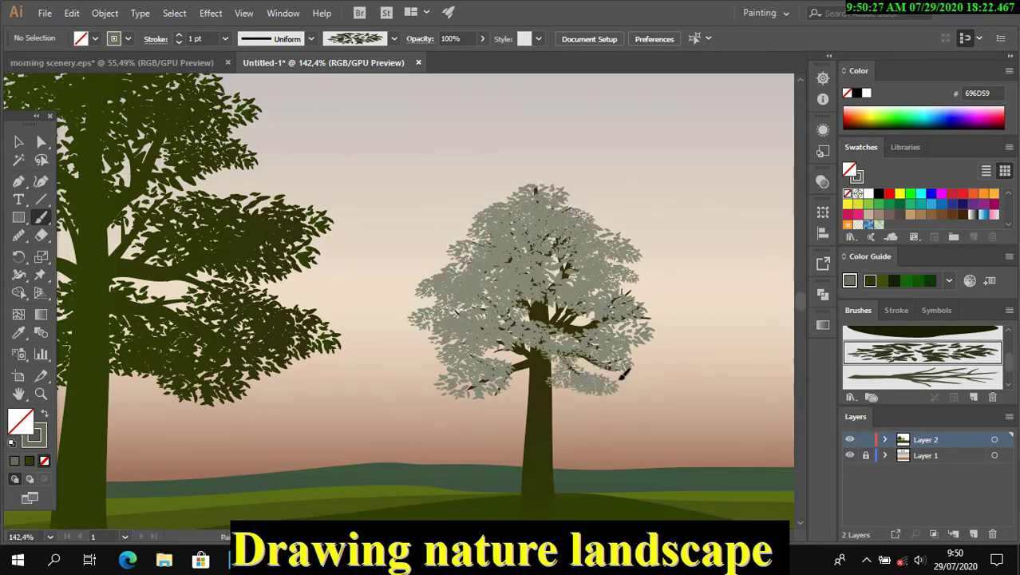
drag(543, 375, 663, 364)
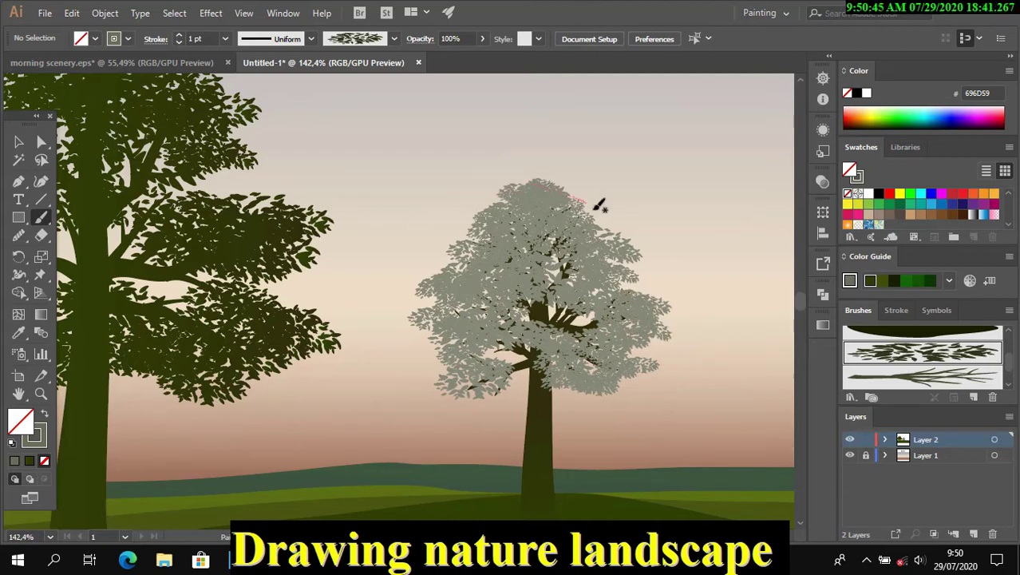
Unite the small tree's pale leaves into one shape and recolour it dark olive green.
key(ctrl+a)
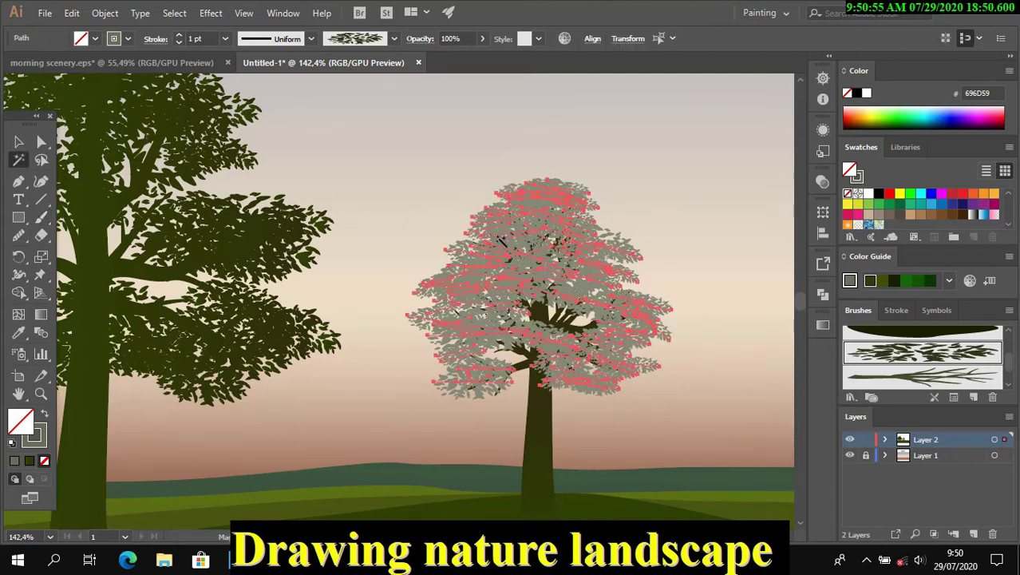
click(105, 13)
click(168, 46)
key(v)
click(823, 294)
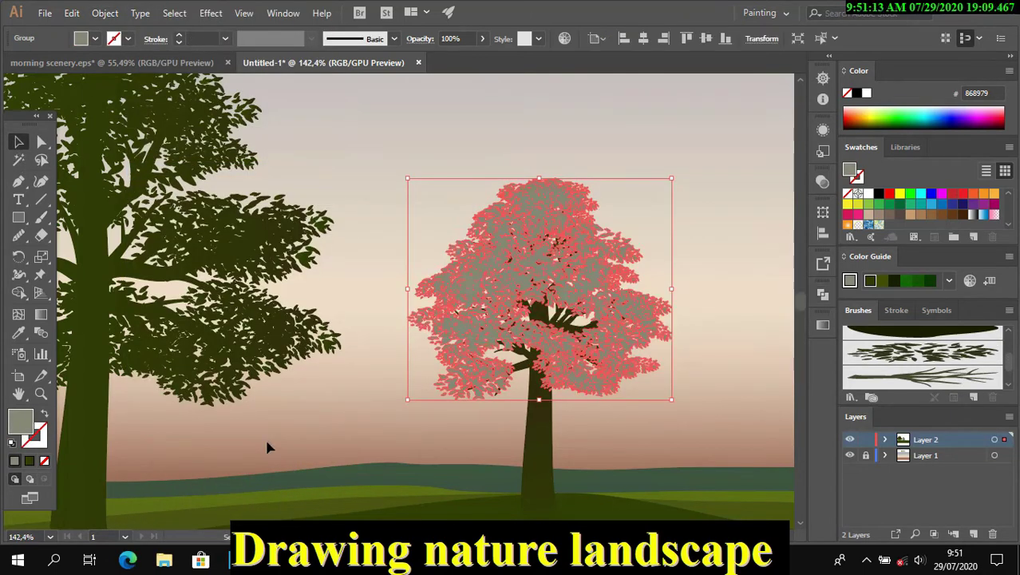
key(i)
click(543, 467)
key(v)
click(438, 174)
Close Pathfinder, deselect the tree, and zoom out to the whole artboard.
key(ctrl+a)
click(823, 294)
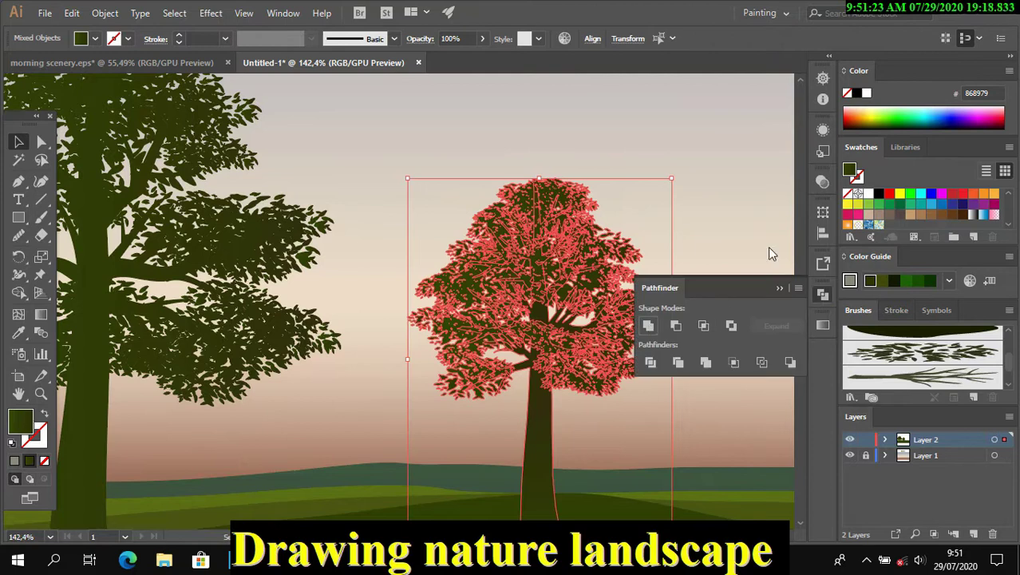
click(824, 294)
click(779, 293)
key(z)
scroll(479, 360, down, 3)
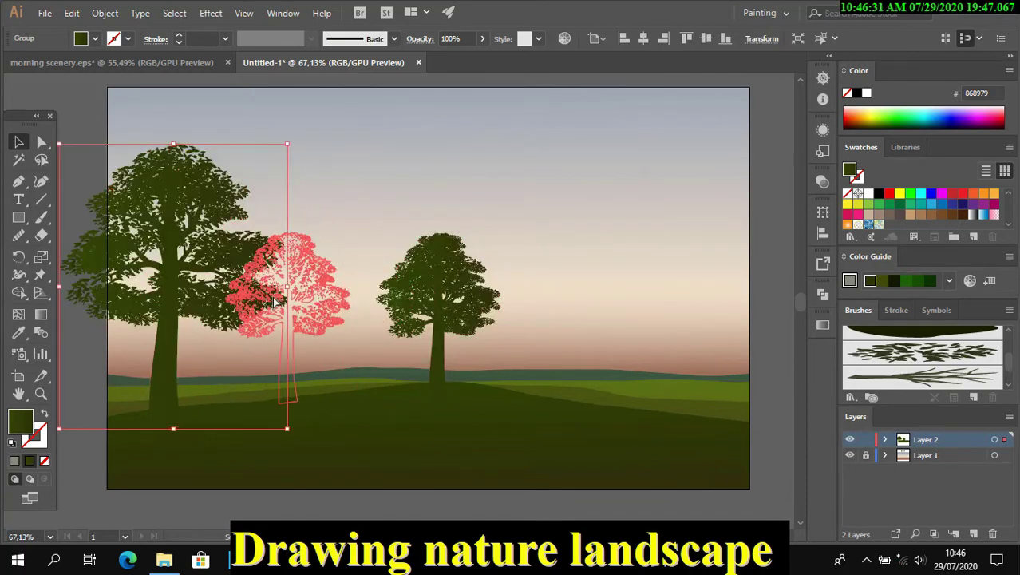
Move and enlarge the second tree beside the big left tree.
drag(350, 233, 377, 207)
click(87, 116)
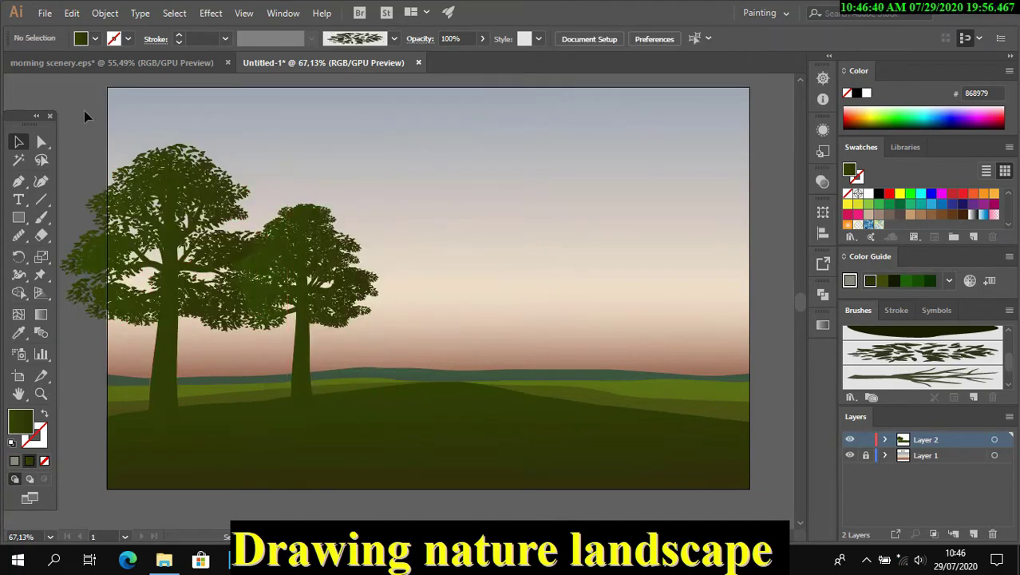
key(ctrl+shift+z)
click(539, 337)
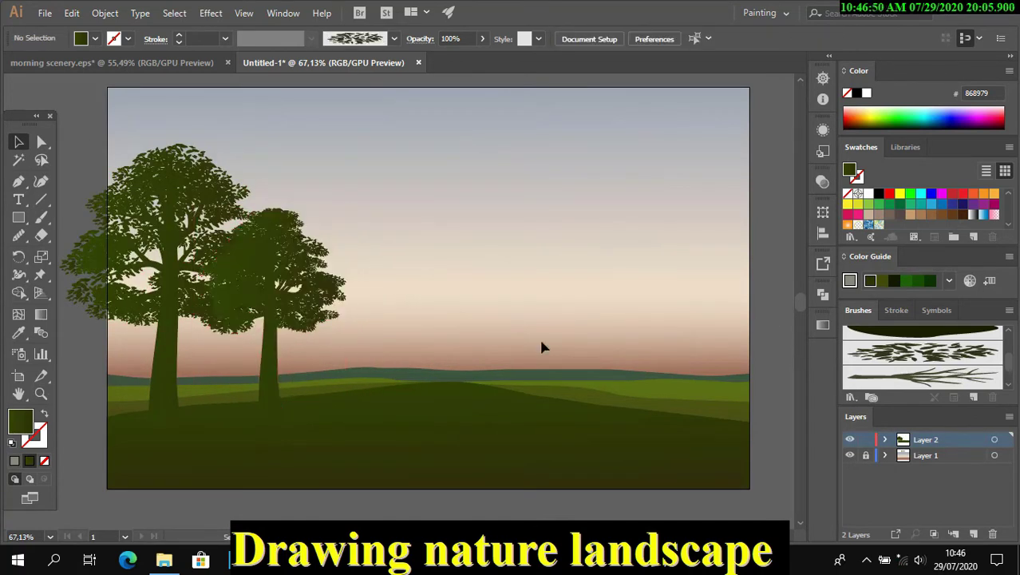
key(ctrl+z)
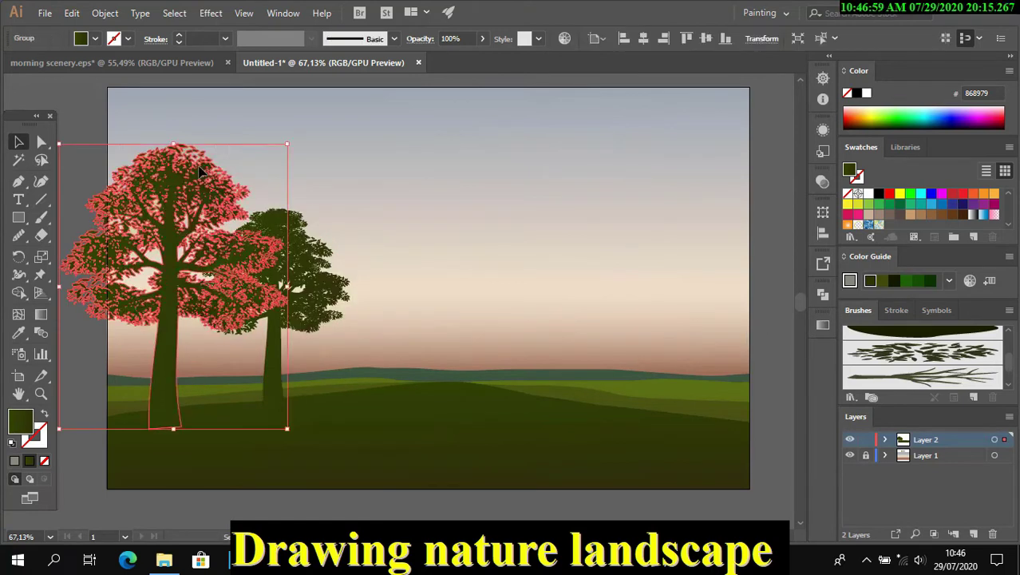
Zoom in on the two trees and set the fill to None.
click(763, 248)
key(z)
drag(405, 342, 447, 343)
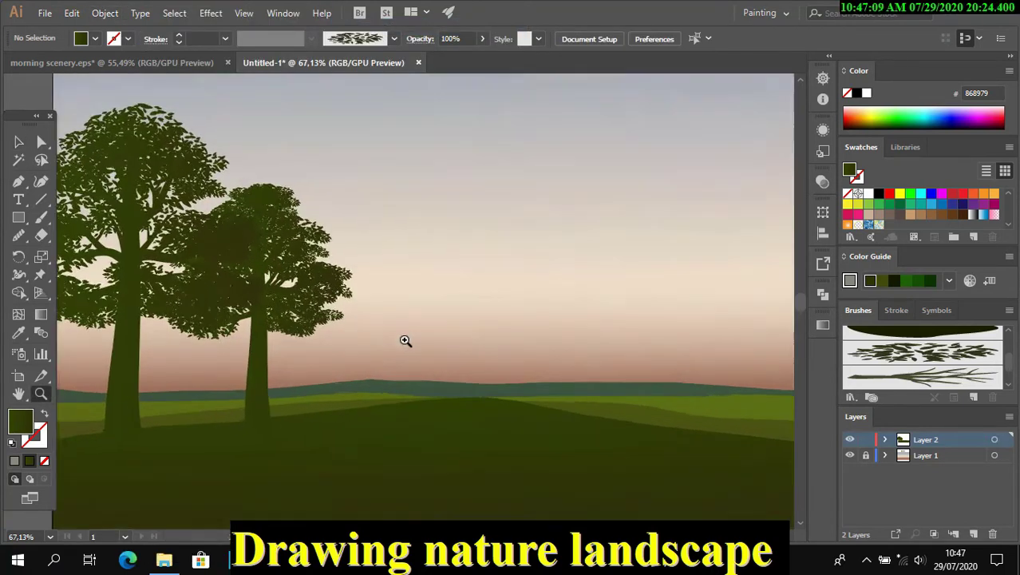
click(44, 461)
With stroke active and the Paintbrush, paint a tapered trunk with left and right branches.
click(31, 465)
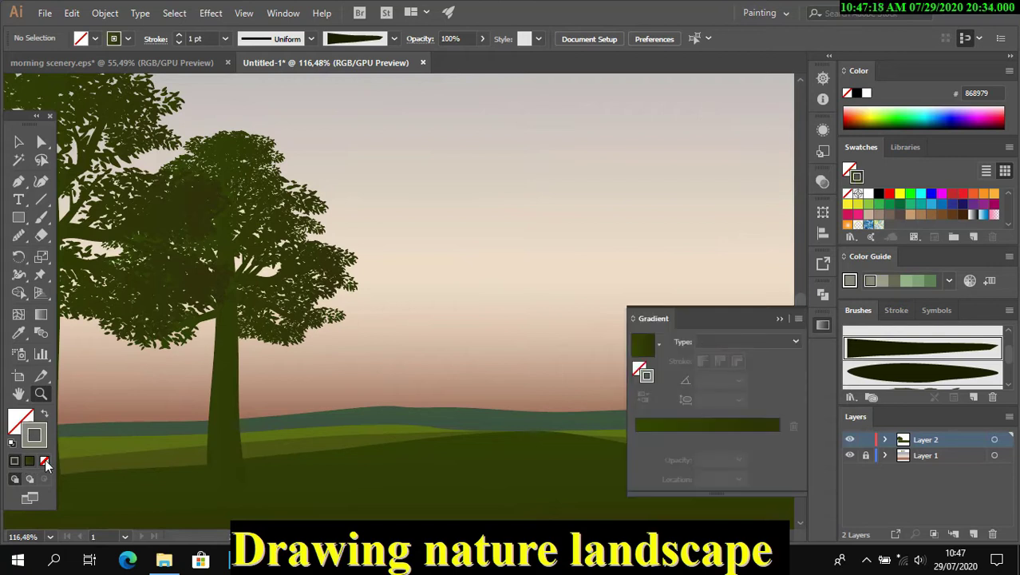
key(x)
key(b)
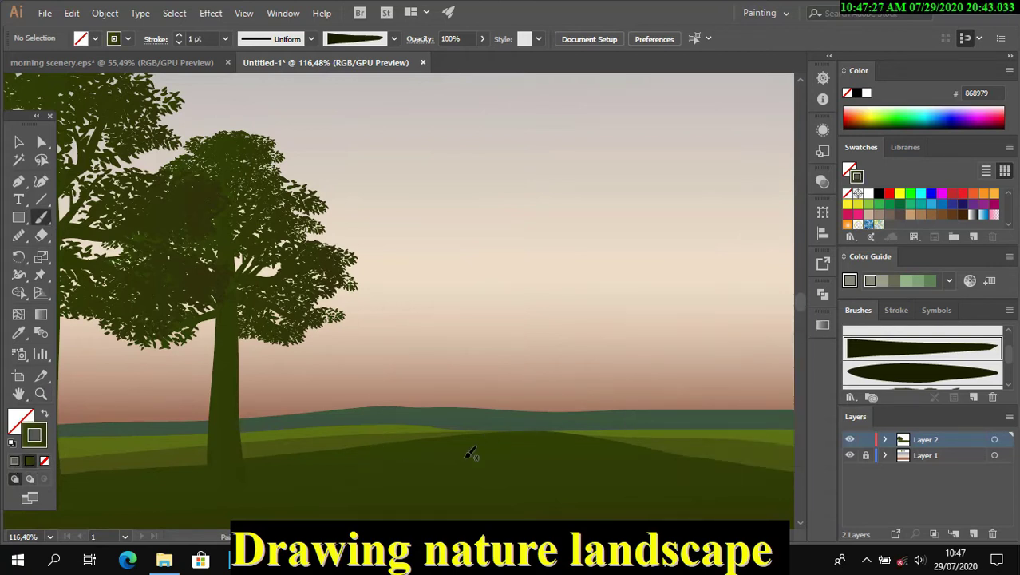
drag(458, 272, 455, 258)
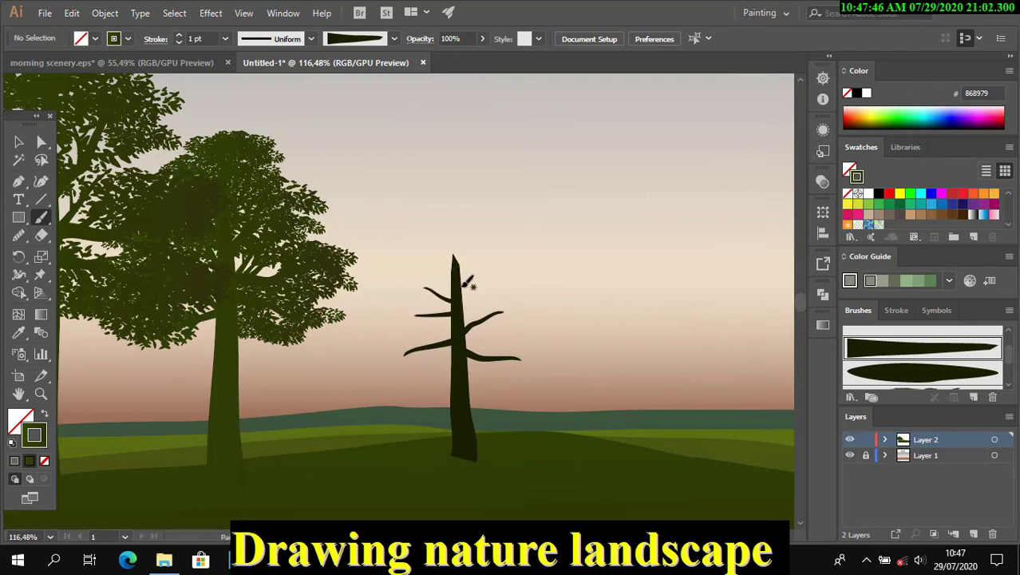
mouse_move(482, 324)
mouse_down()
mouse_move(489, 300)
mouse_move(503, 332)
mouse_up()
drag(451, 314, 437, 307)
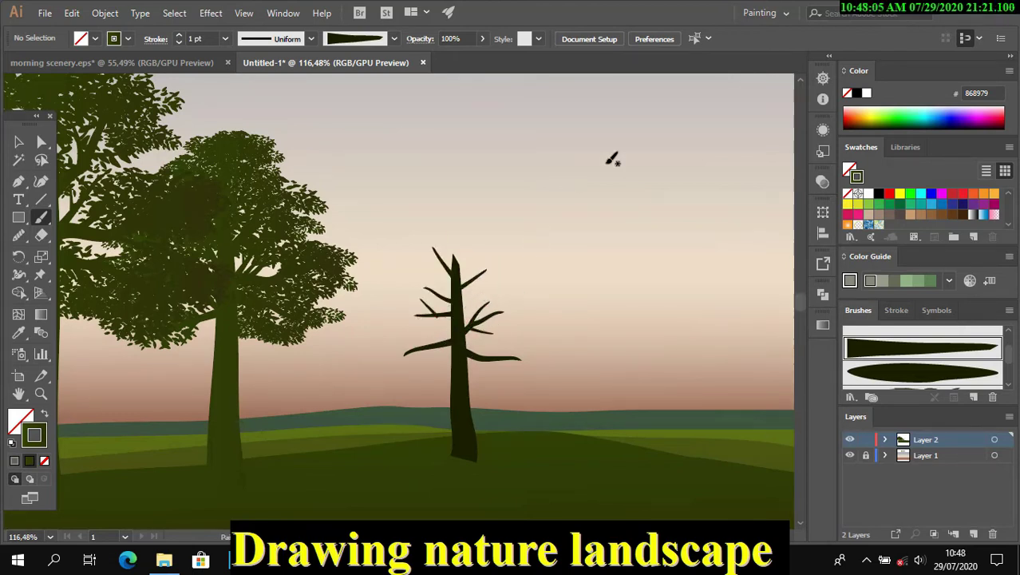
Add curving upper branches and extend the trunk up to a tall pointed tip.
scroll(495, 344, up, 3)
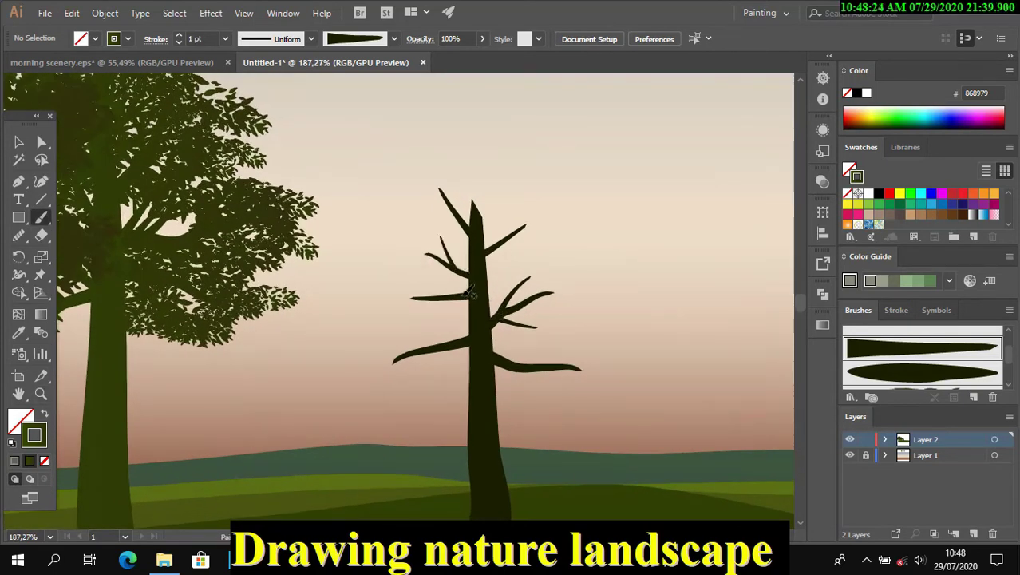
drag(507, 356, 562, 337)
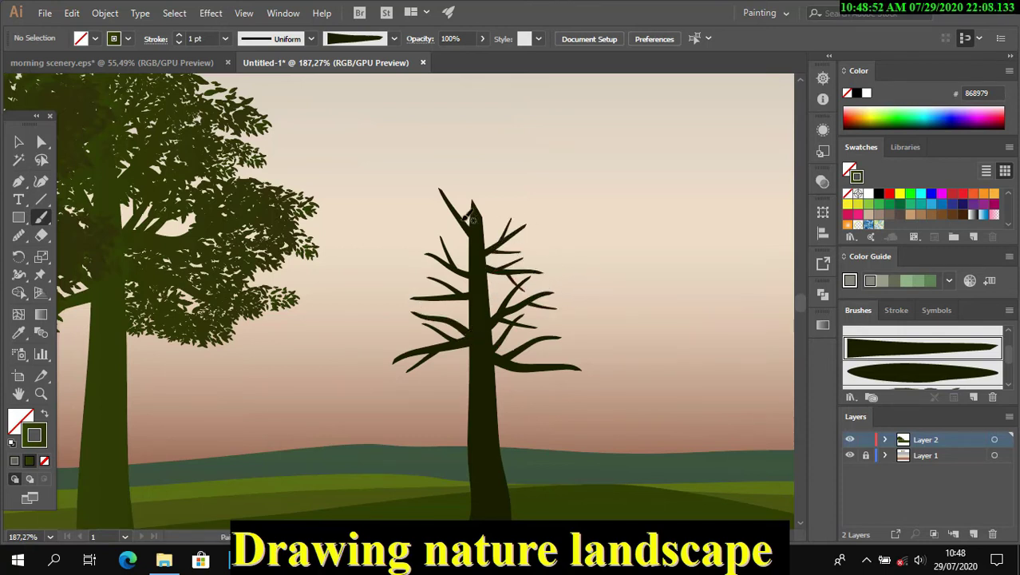
drag(480, 223, 512, 204)
scroll(486, 269, up, 2)
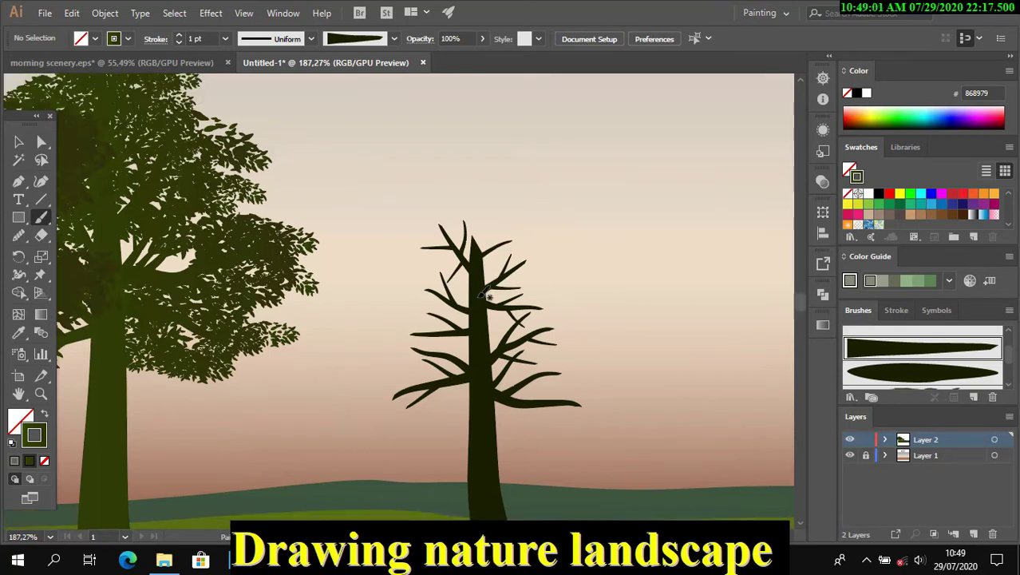
drag(482, 294, 479, 189)
drag(476, 243, 474, 169)
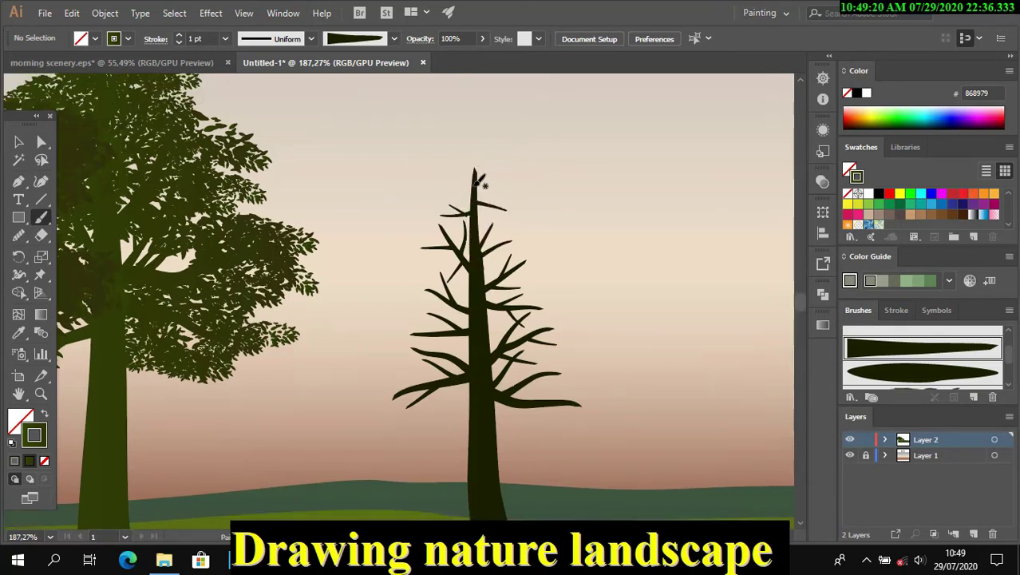
scroll(924, 355, down, 2)
click(924, 355)
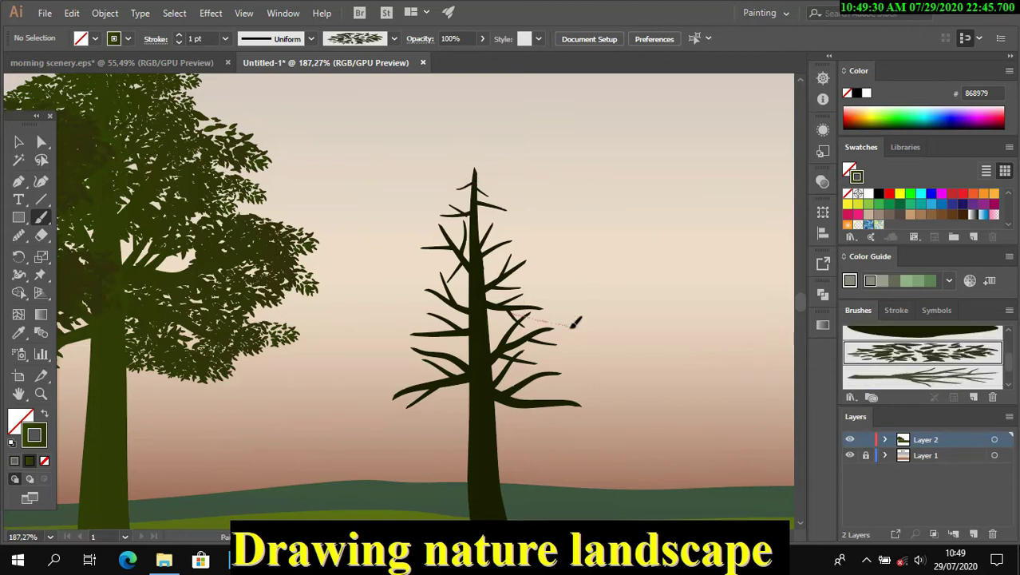
Paint foliage strokes over the upper, middle, lower and crown branches of the new tree.
drag(575, 322, 568, 323)
drag(435, 307, 399, 331)
drag(364, 378, 605, 403)
mouse_move(471, 351)
mouse_down()
mouse_move(533, 352)
mouse_move(383, 292)
mouse_move(551, 307)
mouse_move(423, 240)
mouse_move(530, 208)
mouse_move(481, 168)
mouse_move(495, 164)
mouse_up()
drag(431, 195, 519, 208)
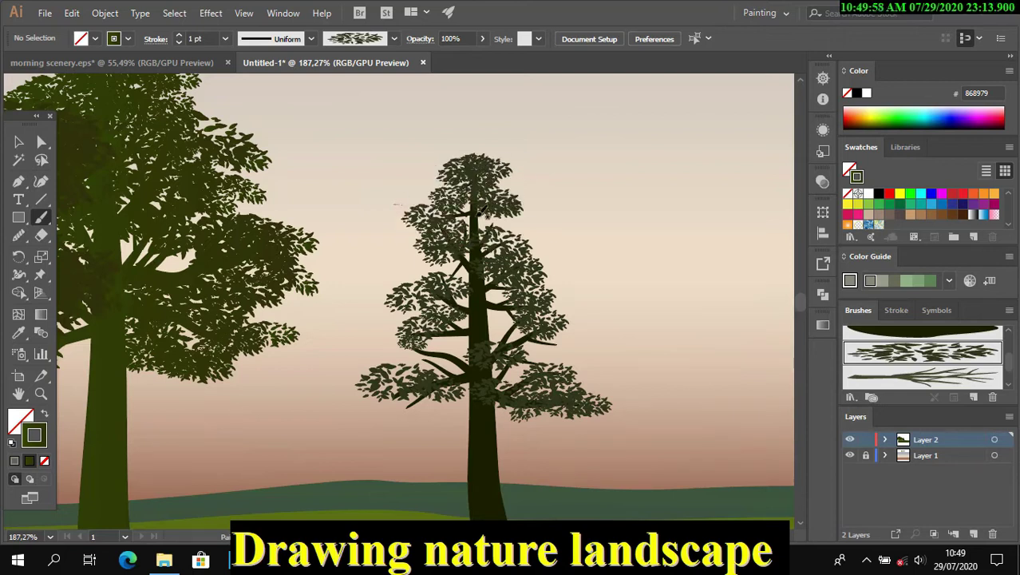
drag(399, 211, 481, 237)
drag(448, 299, 571, 296)
drag(520, 264, 563, 312)
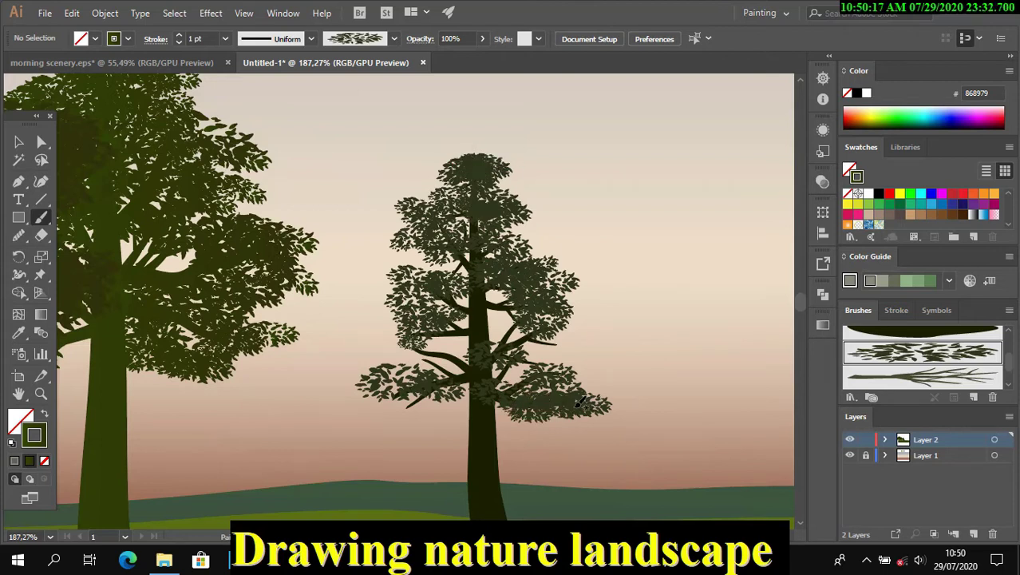
drag(582, 402, 567, 378)
drag(435, 402, 352, 411)
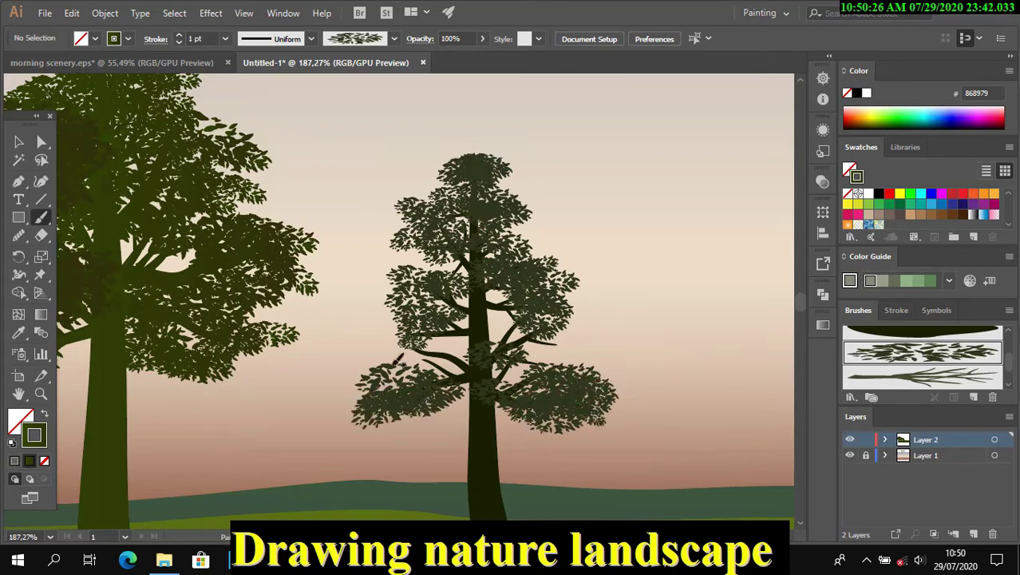
Thicken the leaves on the lower-left, right and upper branches to fill out the crown.
drag(472, 403, 415, 290)
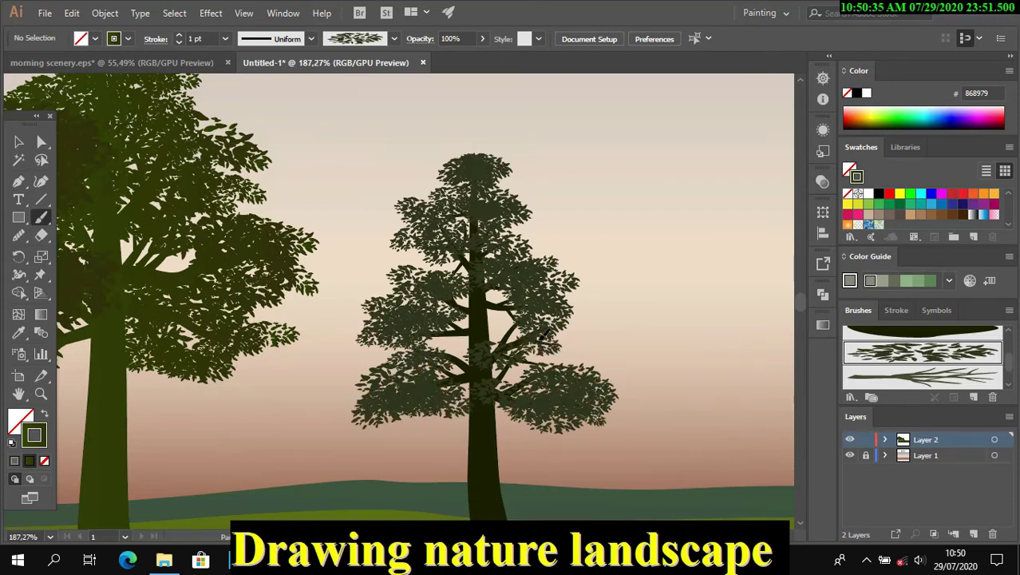
drag(543, 331, 587, 351)
drag(519, 319, 467, 323)
drag(527, 360, 568, 321)
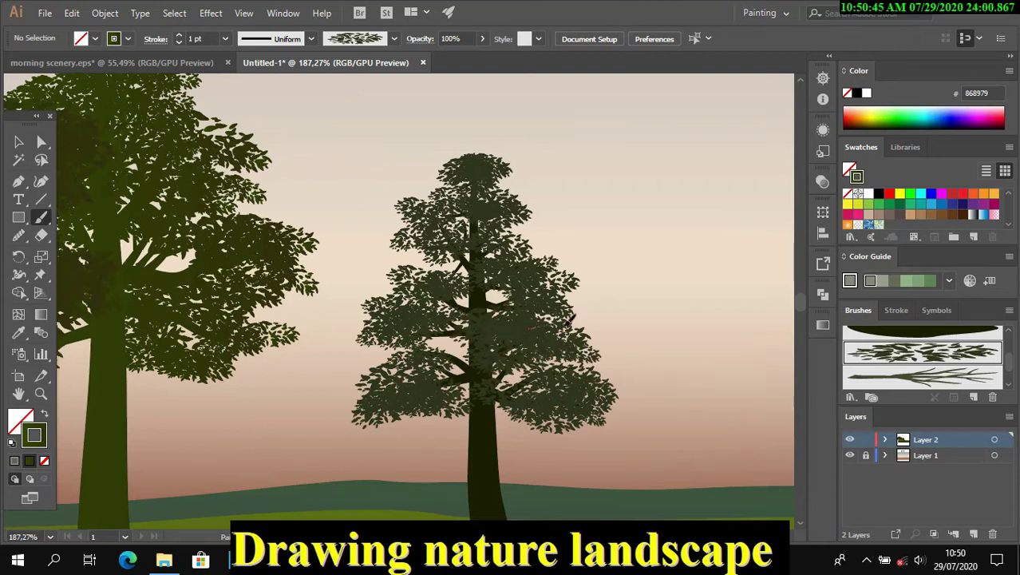
drag(520, 201, 455, 232)
scroll(389, 279, up, 2)
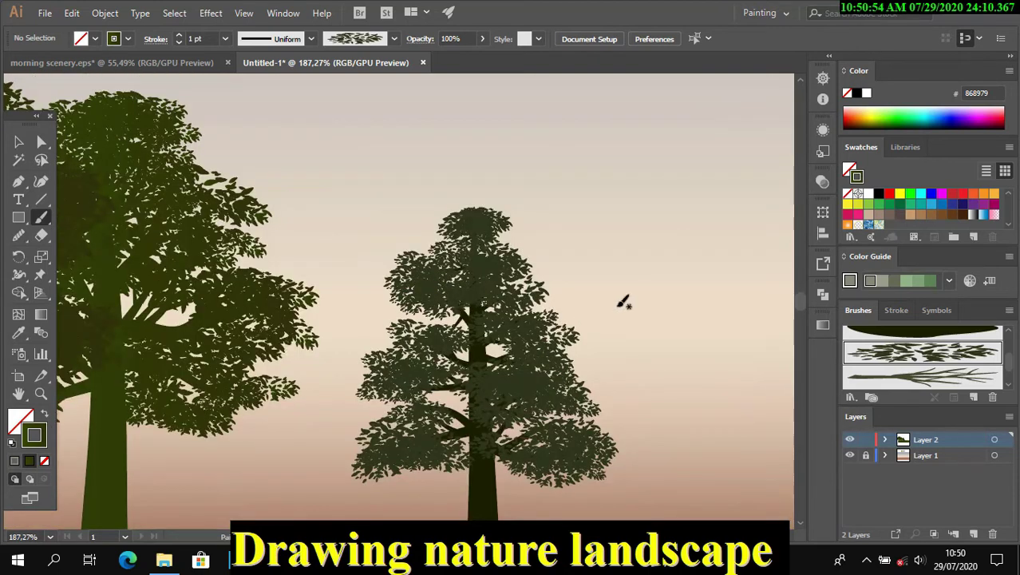
scroll(624, 302, down, 2)
drag(533, 273, 585, 261)
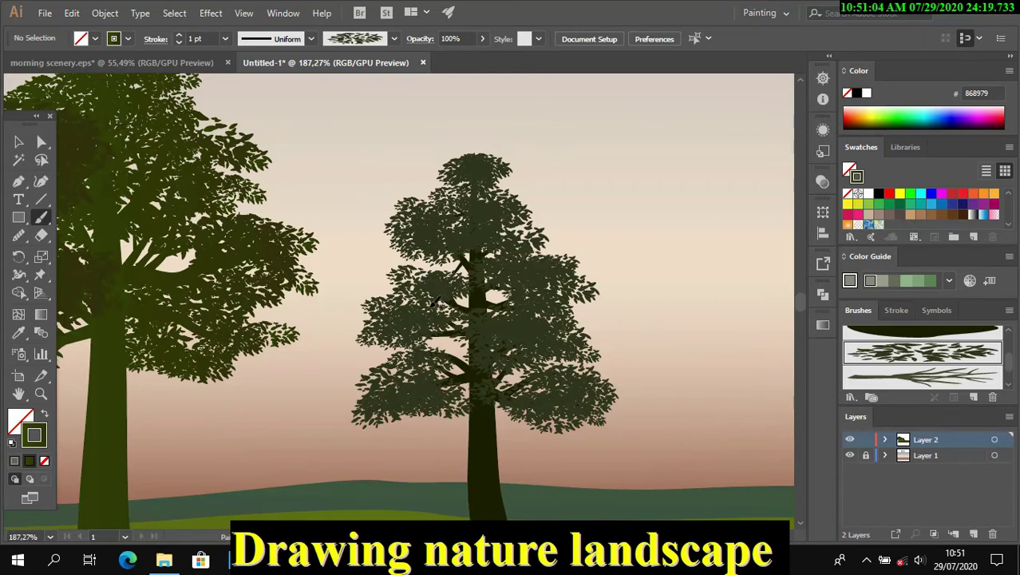
drag(419, 355, 475, 336)
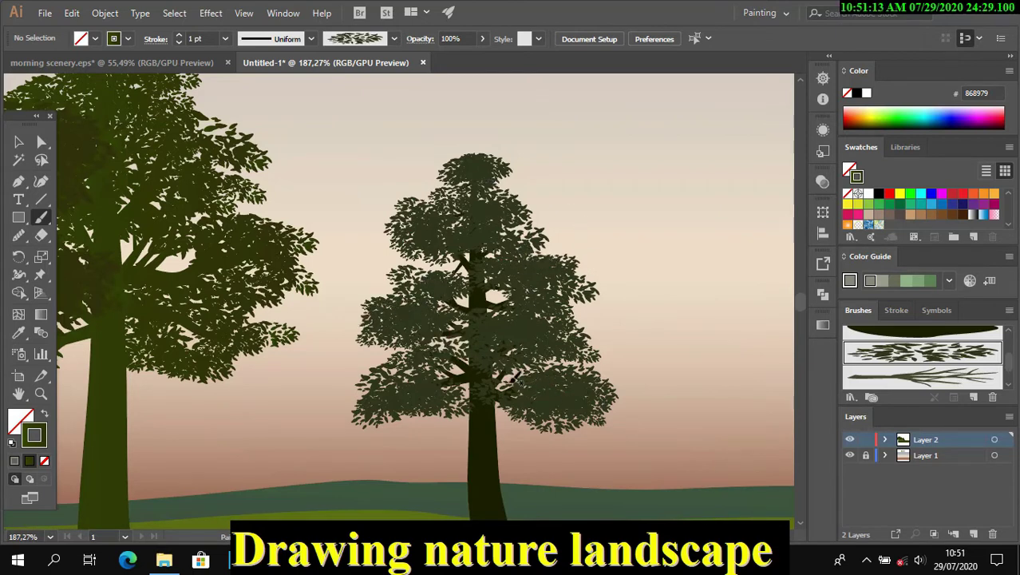
scroll(10, 157, down, 2)
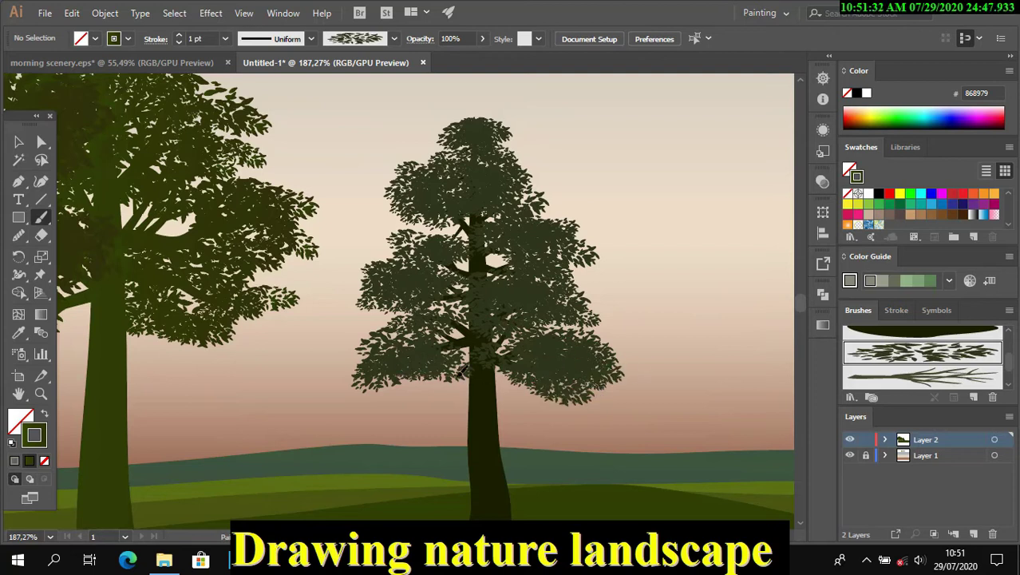
Select the whole leafy tree and expand its brush strokes into filled shapes.
click(20, 160)
key(ctrl+a)
click(105, 13)
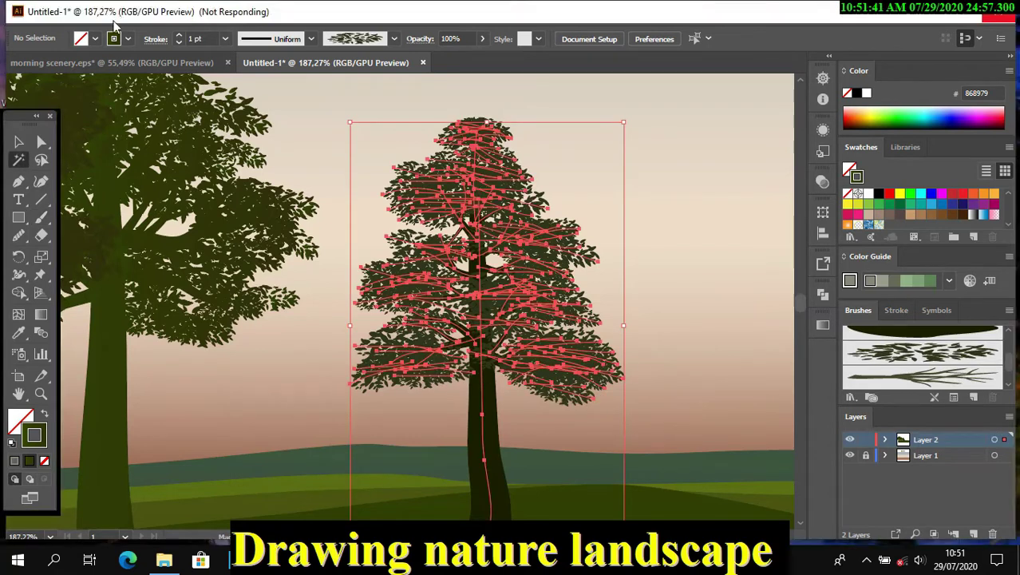
click(262, 166)
key(z)
click(404, 422)
Zoom in and select the trunk's same-coloured shapes with the Magic Wand.
scroll(404, 423, down, 3)
click(495, 375)
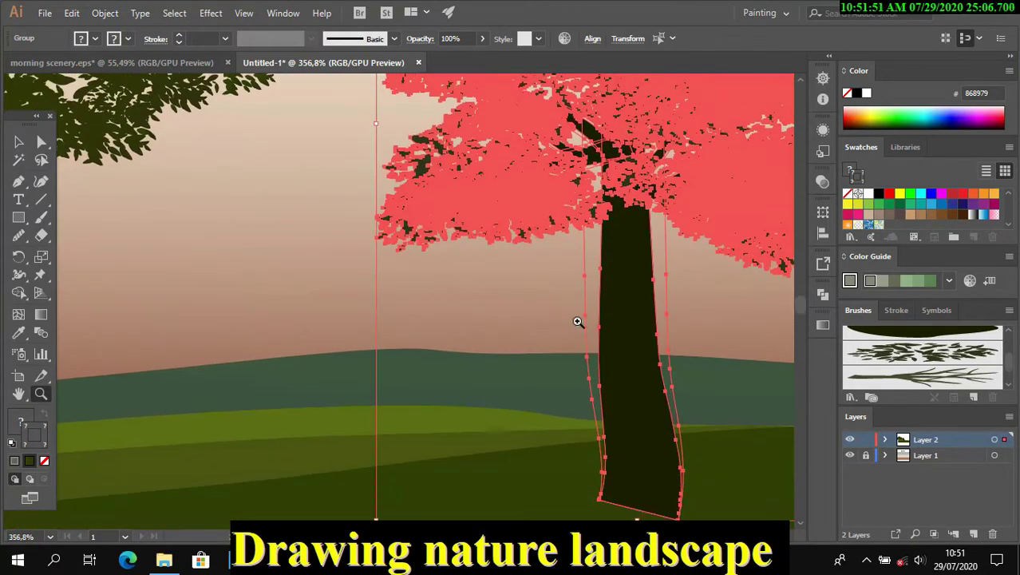
key(y)
click(583, 305)
click(646, 309)
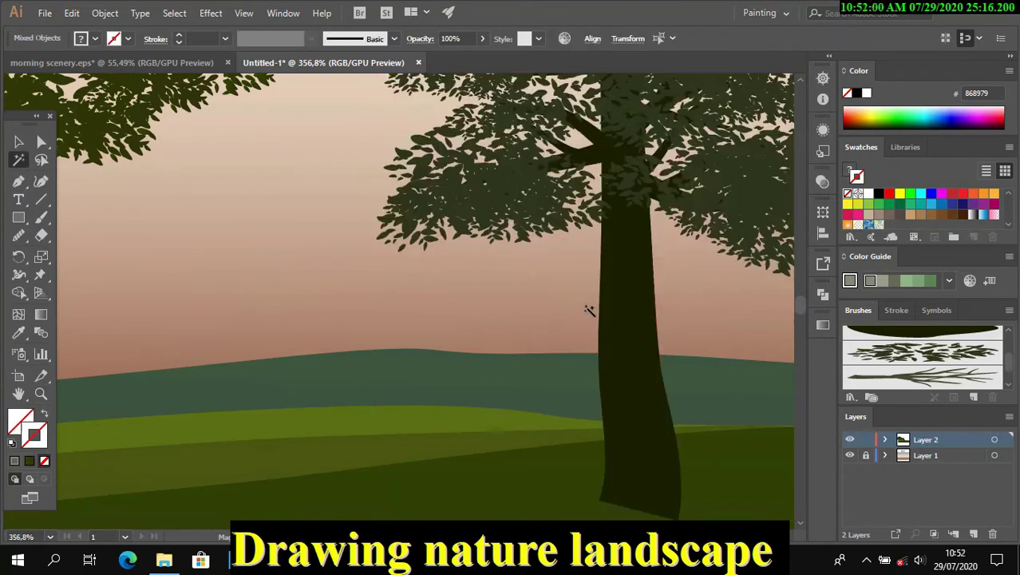
key(ctrl+0)
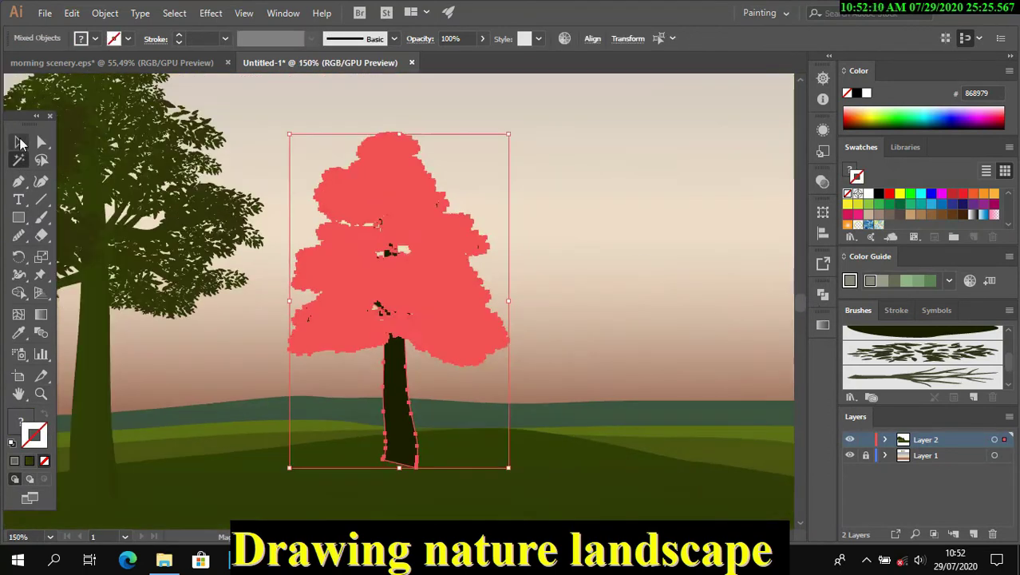
key(v)
click(610, 421)
Select all foliage matching one clump and lock it.
click(495, 344)
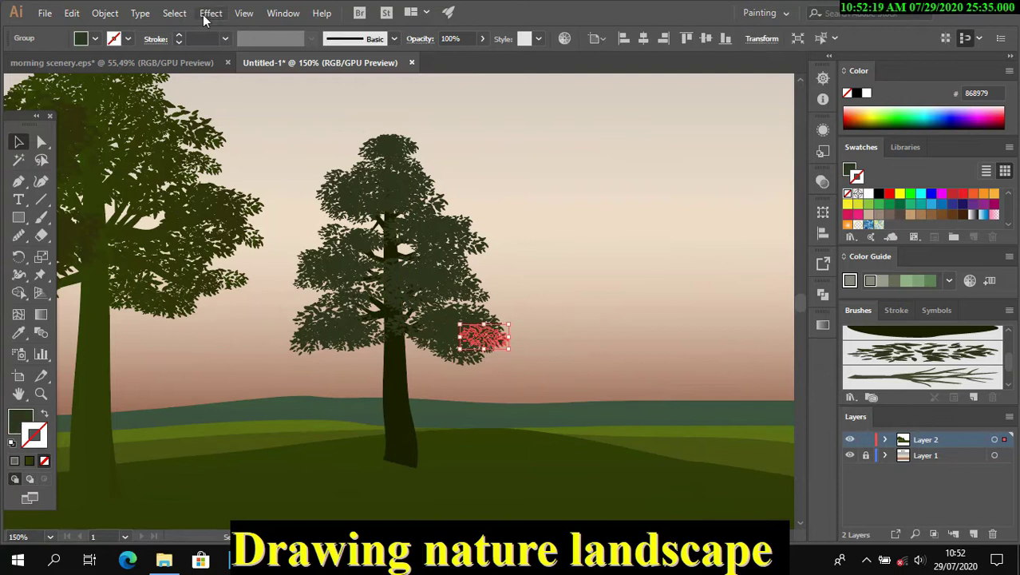
click(201, 13)
click(421, 231)
click(105, 12)
click(373, 80)
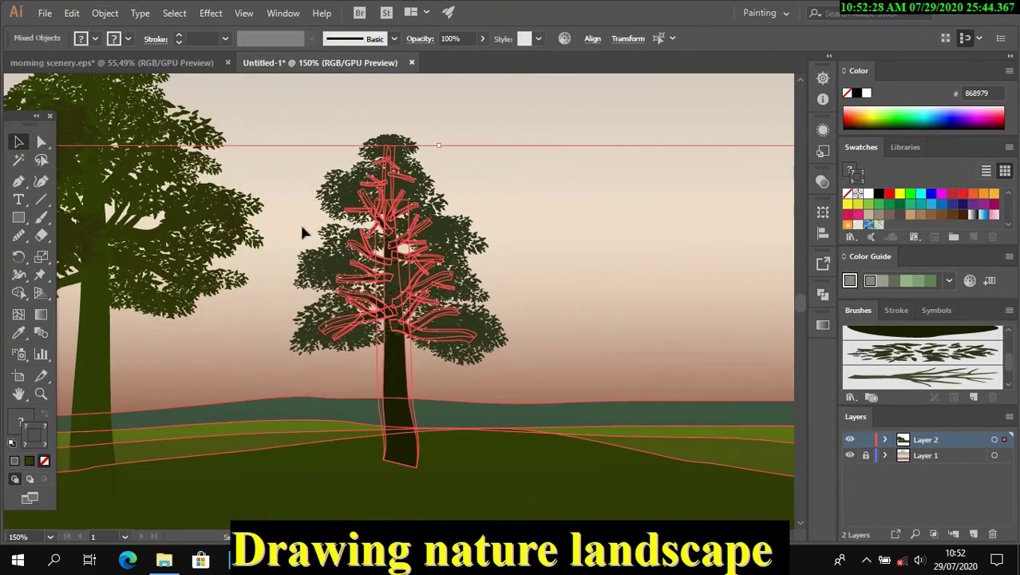
Place a copy of the bare tree to the right and unite the middle tree's leaves.
drag(383, 415, 587, 416)
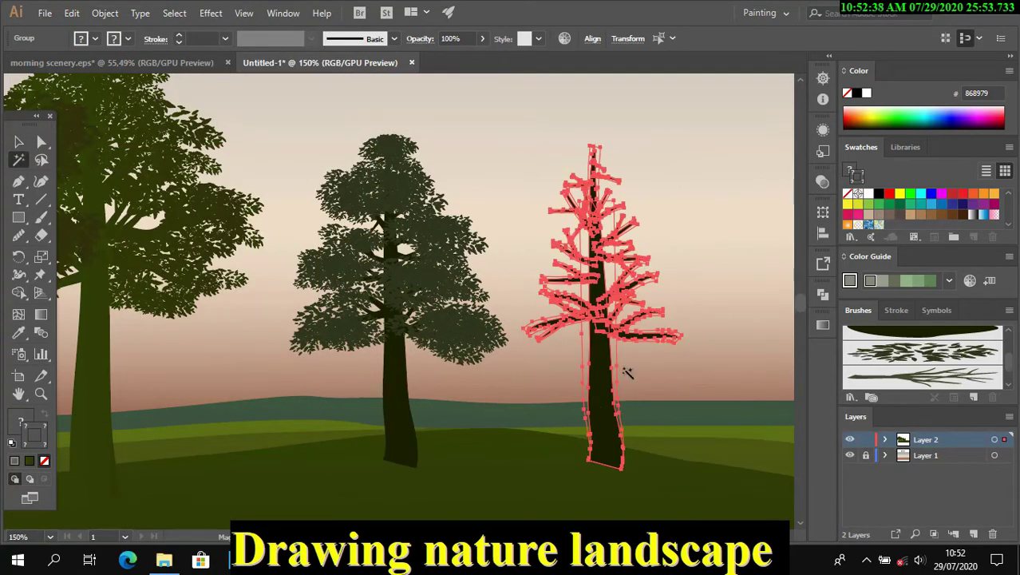
click(479, 375)
click(399, 415)
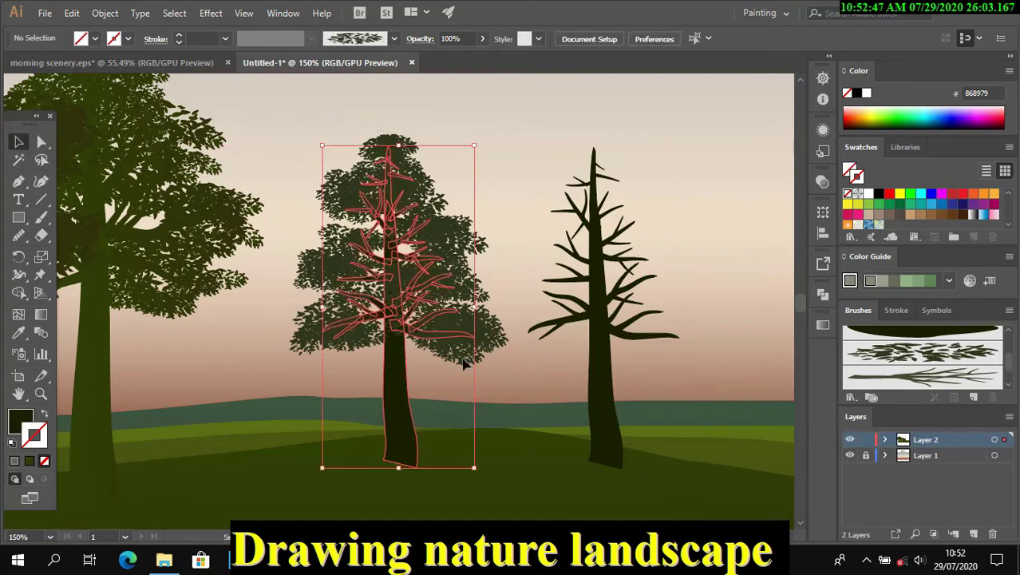
click(105, 12)
click(144, 98)
click(825, 298)
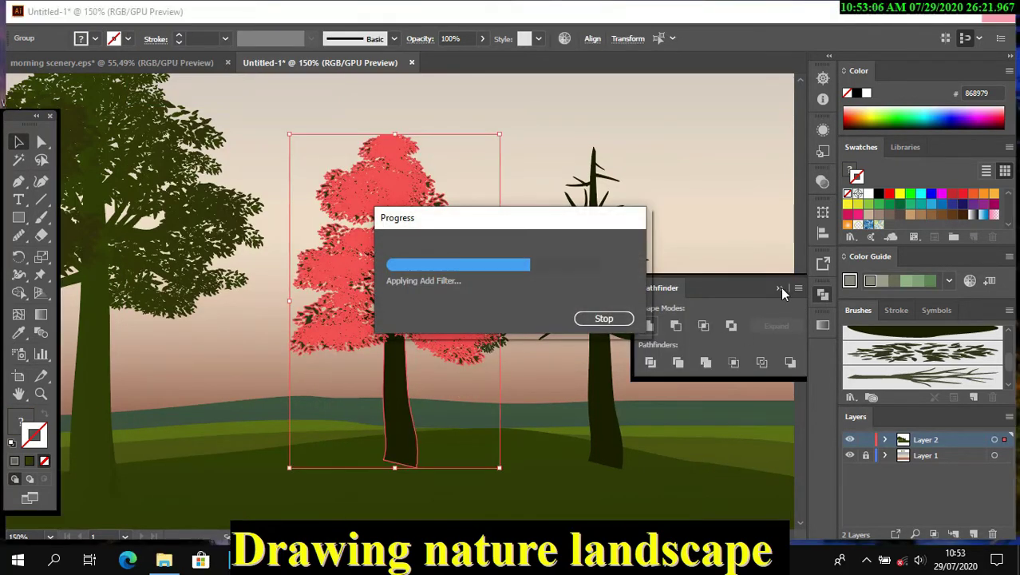
click(780, 287)
Move the merged leafy tree left and enlarge it.
drag(395, 304, 268, 308)
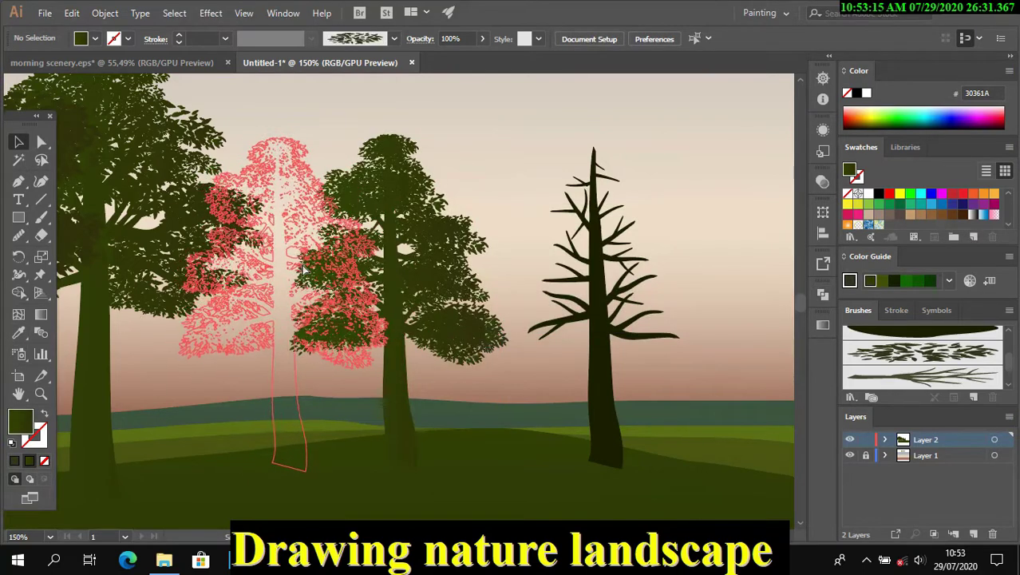
scroll(410, 256, up, 3)
drag(391, 182, 401, 180)
scroll(400, 179, down, 2)
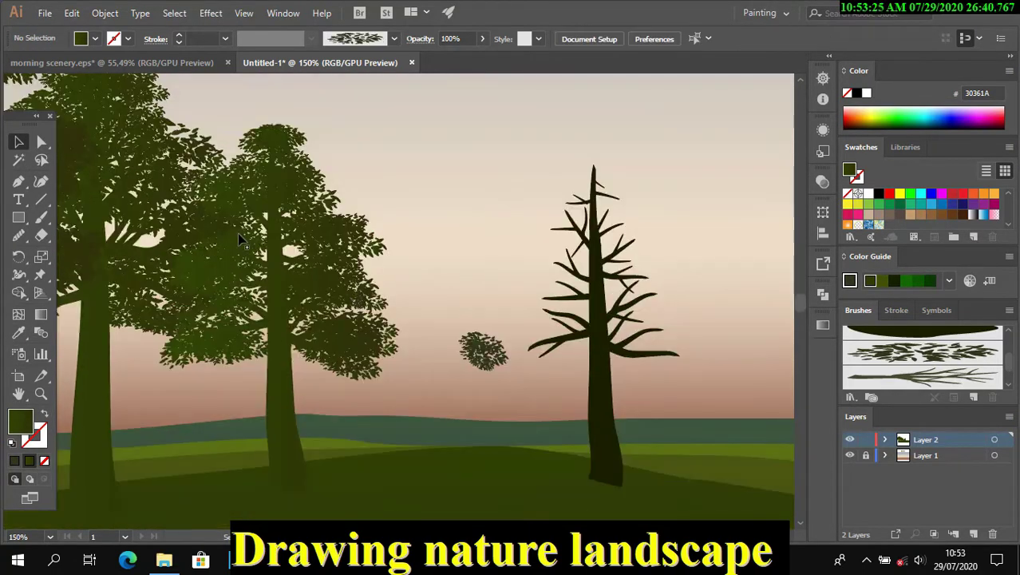
Bring the merged tree forward in the stacking order via Object > Arrange.
click(105, 13)
click(160, 43)
click(444, 195)
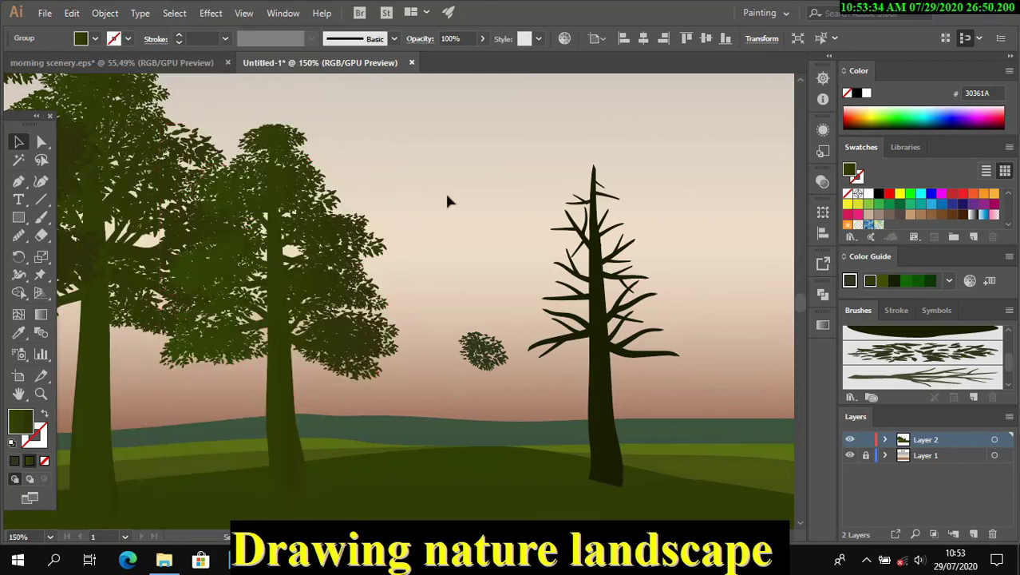
click(280, 240)
click(104, 13)
click(372, 43)
click(445, 197)
click(279, 240)
click(104, 13)
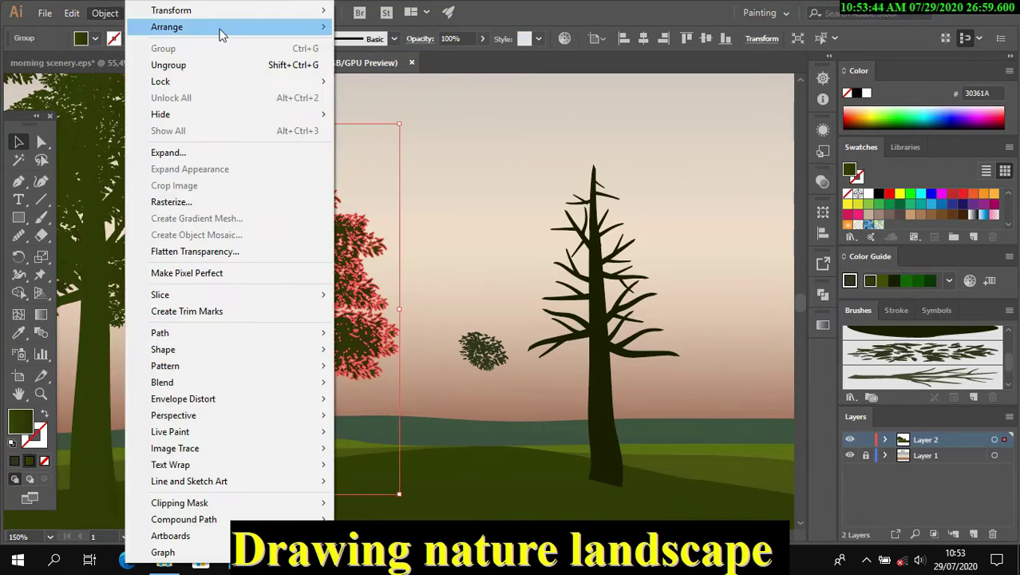
click(371, 43)
click(446, 186)
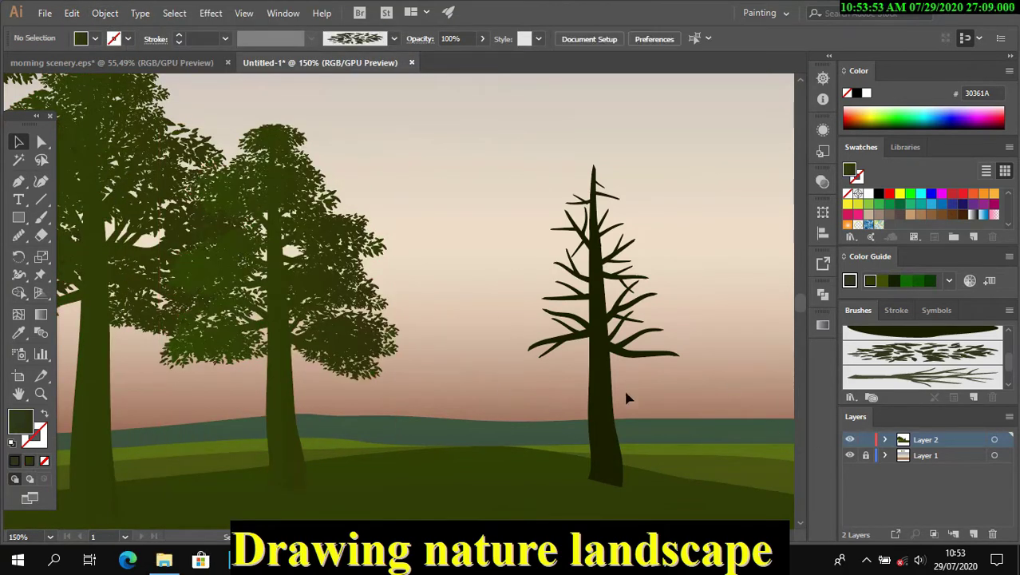
Move the bare tree left toward the centre and shrink it.
drag(623, 387, 463, 411)
click(71, 13)
click(160, 27)
click(780, 328)
click(604, 335)
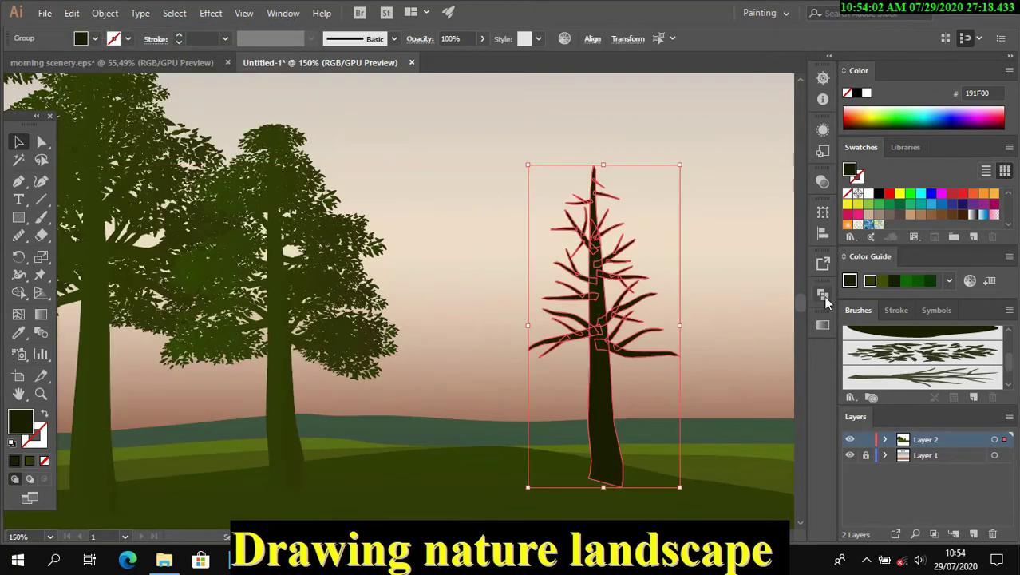
drag(604, 359, 468, 351)
drag(542, 157, 519, 222)
Nudge the bare tree slightly right and set up the Paintbrush with fill and stroke swapped.
drag(455, 351, 473, 351)
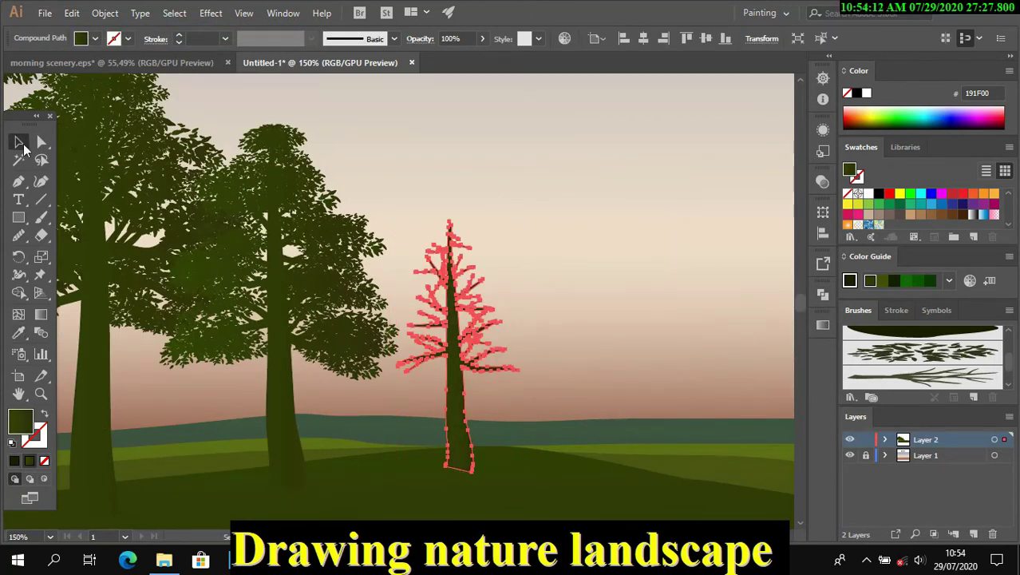
click(639, 239)
key(b)
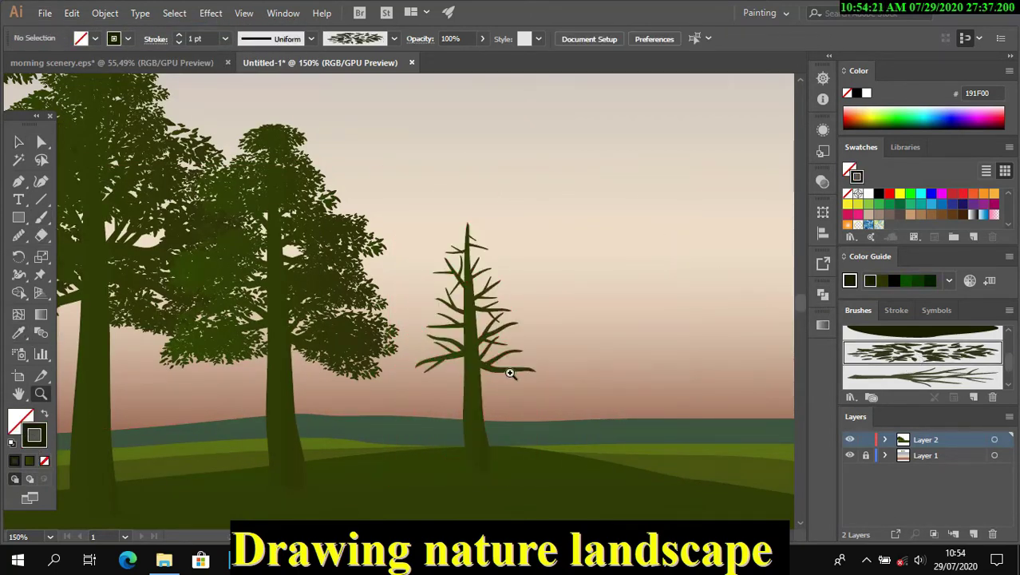
click(444, 315)
key(shift+x)
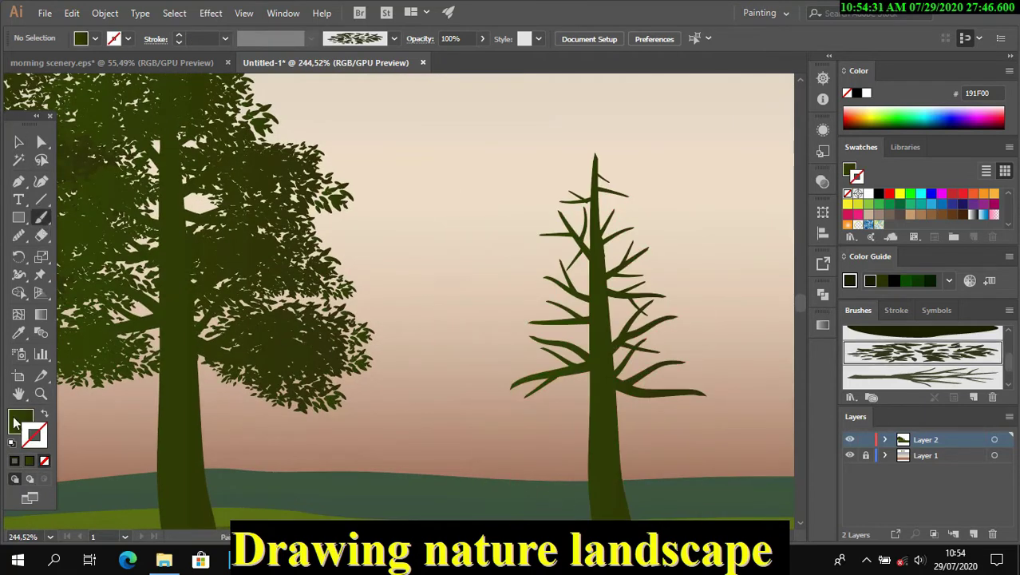
key(shift+x)
Paint leaf strokes around the left, top, lower-right and lower-left of the canopy.
mouse_move(625, 361)
mouse_down()
mouse_move(499, 382)
mouse_move(534, 289)
mouse_move(706, 353)
mouse_move(735, 347)
mouse_move(575, 264)
mouse_move(540, 172)
mouse_move(656, 205)
mouse_move(679, 268)
mouse_move(733, 298)
mouse_move(732, 323)
mouse_move(577, 254)
mouse_move(543, 172)
mouse_move(658, 205)
mouse_move(628, 268)
mouse_move(511, 240)
mouse_move(487, 336)
mouse_move(547, 235)
mouse_move(619, 279)
mouse_move(551, 384)
mouse_move(590, 403)
mouse_move(501, 340)
mouse_up()
mouse_move(582, 181)
mouse_down()
mouse_move(694, 170)
mouse_move(558, 152)
mouse_move(527, 164)
mouse_up()
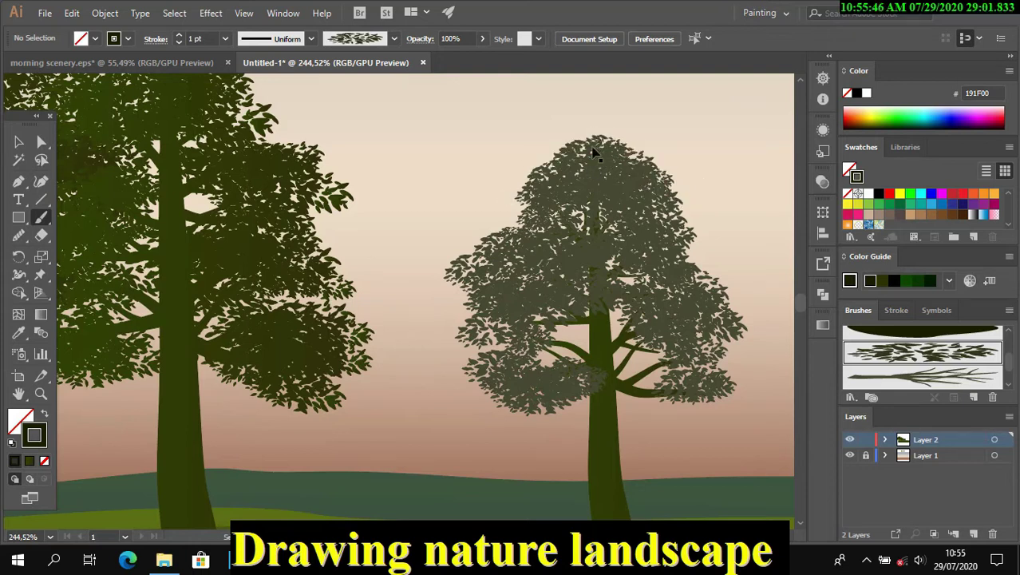
drag(592, 148, 597, 229)
mouse_move(680, 390)
mouse_down()
mouse_move(730, 398)
mouse_move(631, 337)
mouse_move(683, 338)
mouse_move(626, 401)
mouse_up()
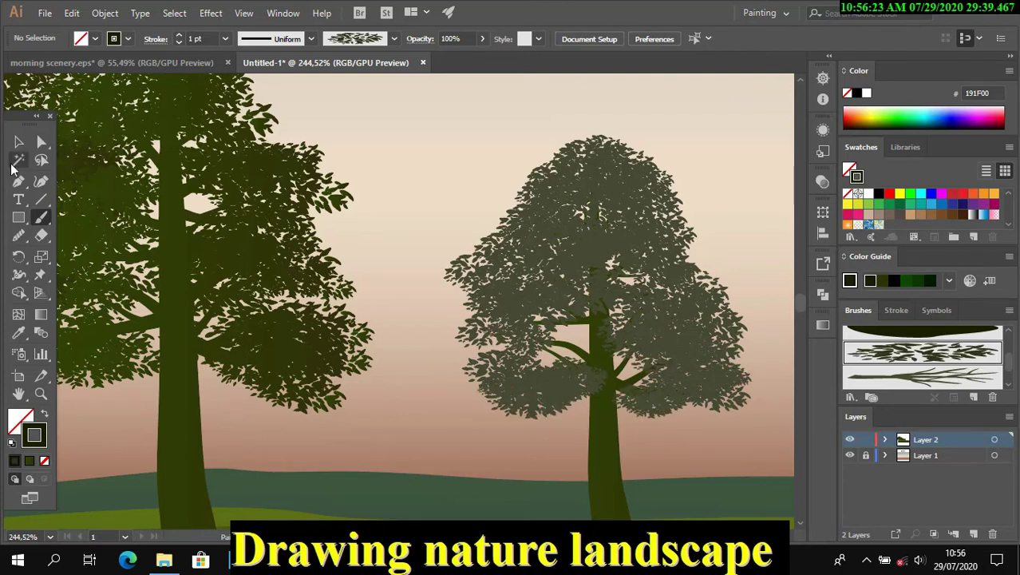
key(ctrl+a)
key(ctrl+shift+a)
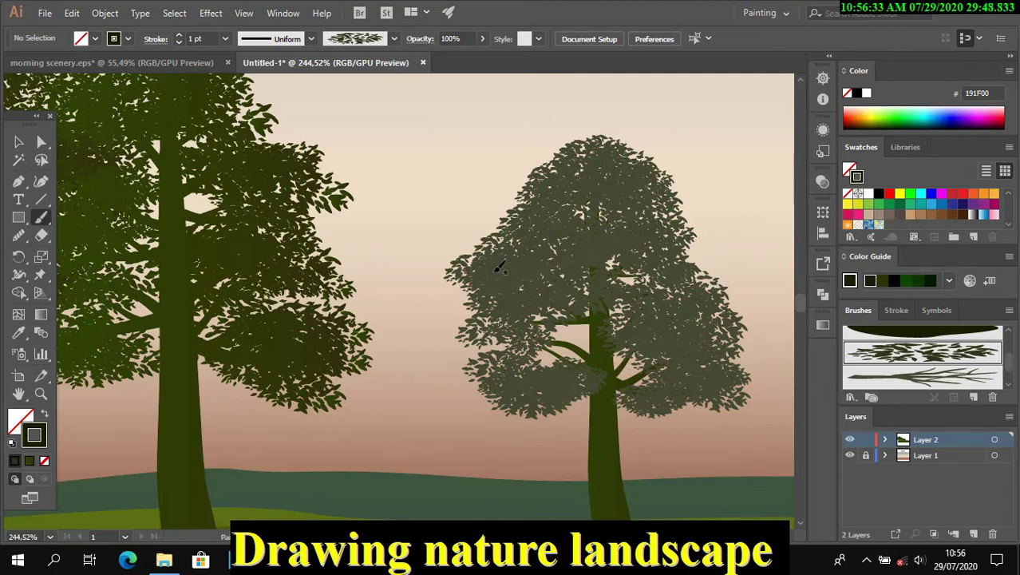
drag(480, 387, 507, 377)
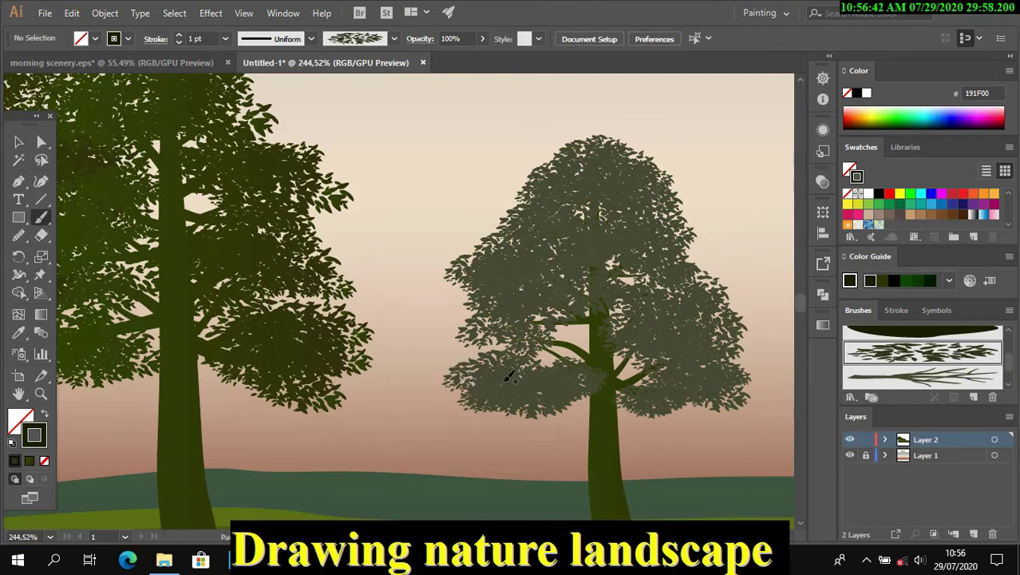
key(ctrl+a)
Expand the new tree's leaf strokes and unite them into one shape.
click(104, 13)
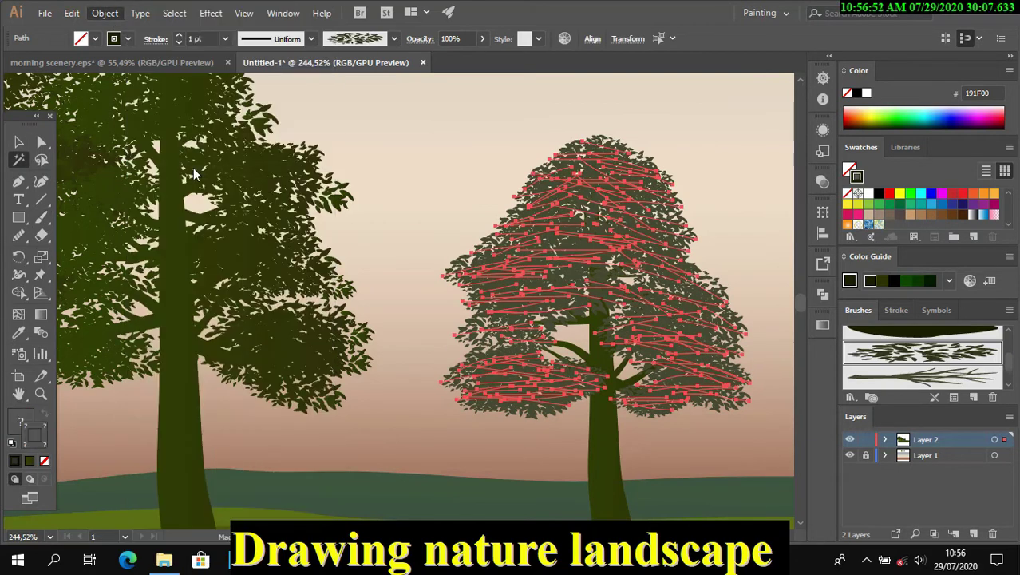
click(143, 217)
click(823, 294)
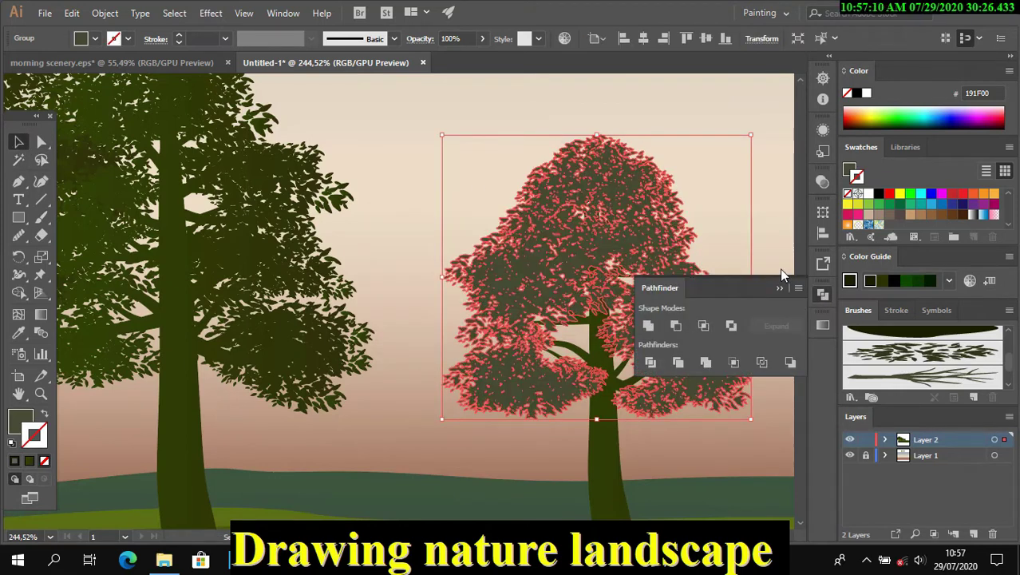
click(780, 287)
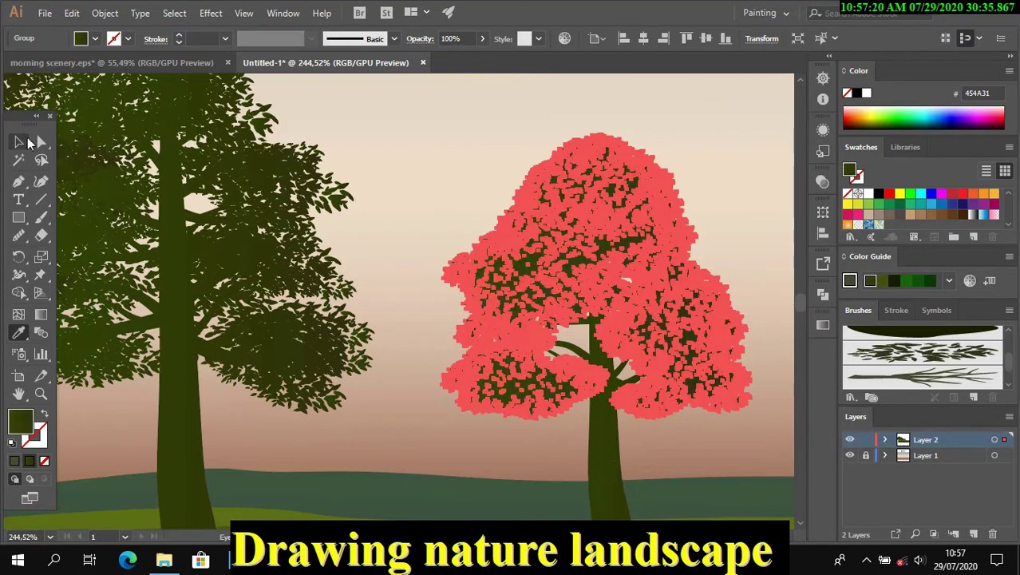
click(401, 142)
key(ctrl+minus)
key(ctrl+minus)
key(ctrl+minus)
Merge the small tree's parts into one shape and bring a tree to the front.
click(453, 303)
click(823, 295)
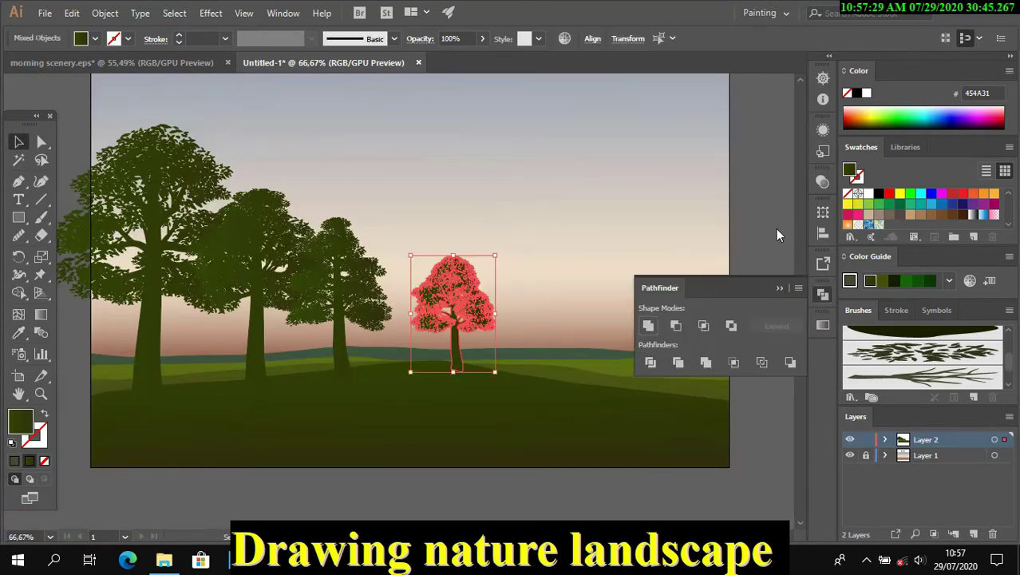
click(648, 331)
click(497, 331)
right_click(354, 240)
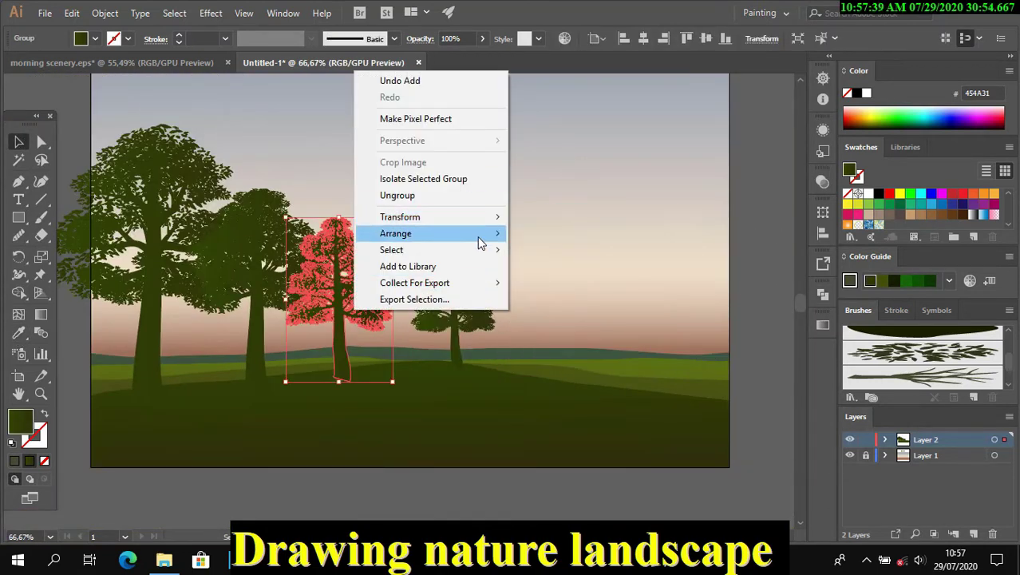
click(273, 243)
right_click(273, 240)
click(479, 398)
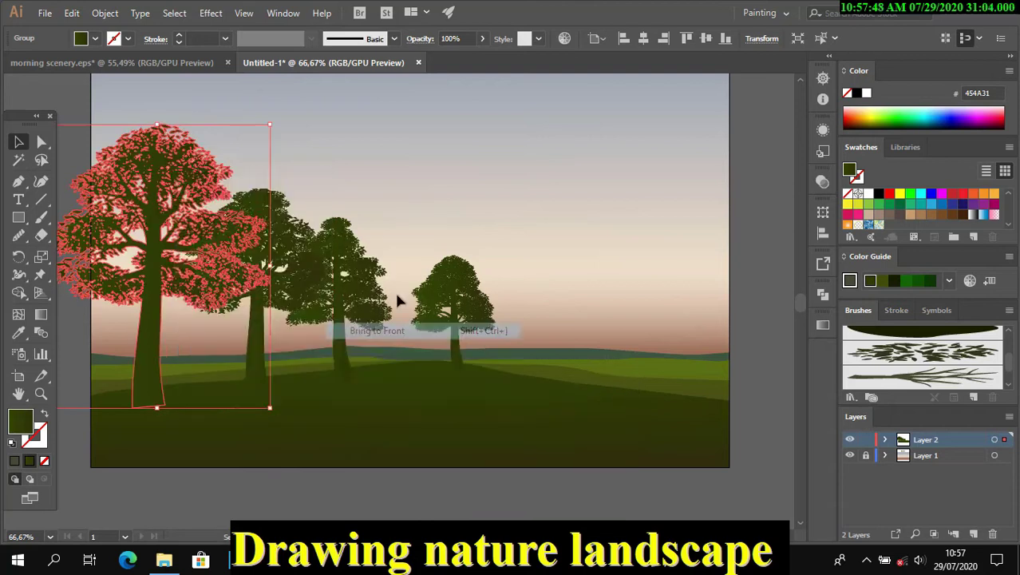
Nudge the small tree left beside the third tree and enlarge the big left tree.
click(453, 303)
key(shift+Left)
key(shift+Left)
key(shift+Left)
key(shift+Left)
key(shift+Left)
key(shift+Left)
key(shift+Left)
key(shift+Left)
click(502, 251)
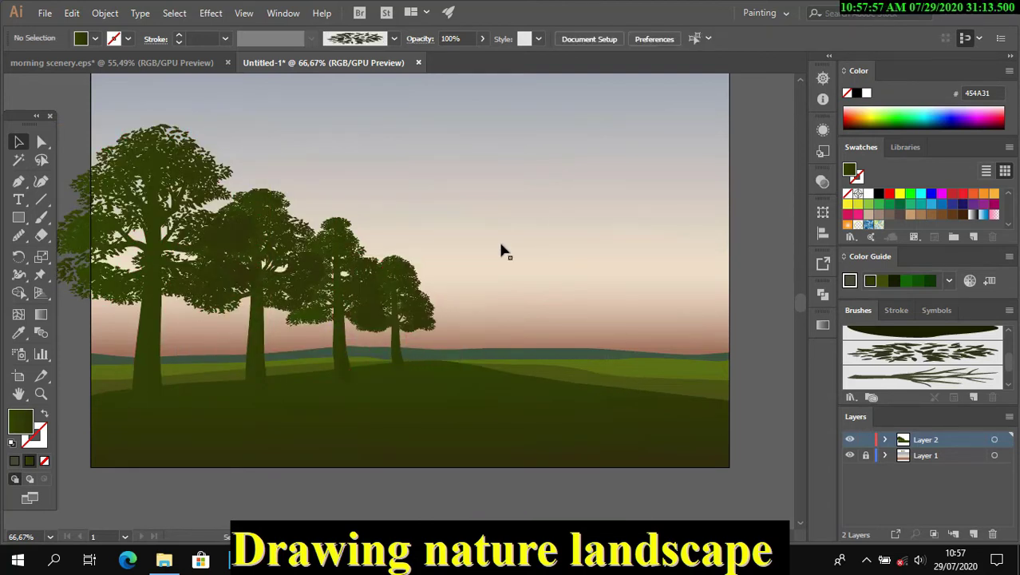
key(ctrl+minus)
click(200, 240)
drag(275, 165, 301, 157)
click(403, 295)
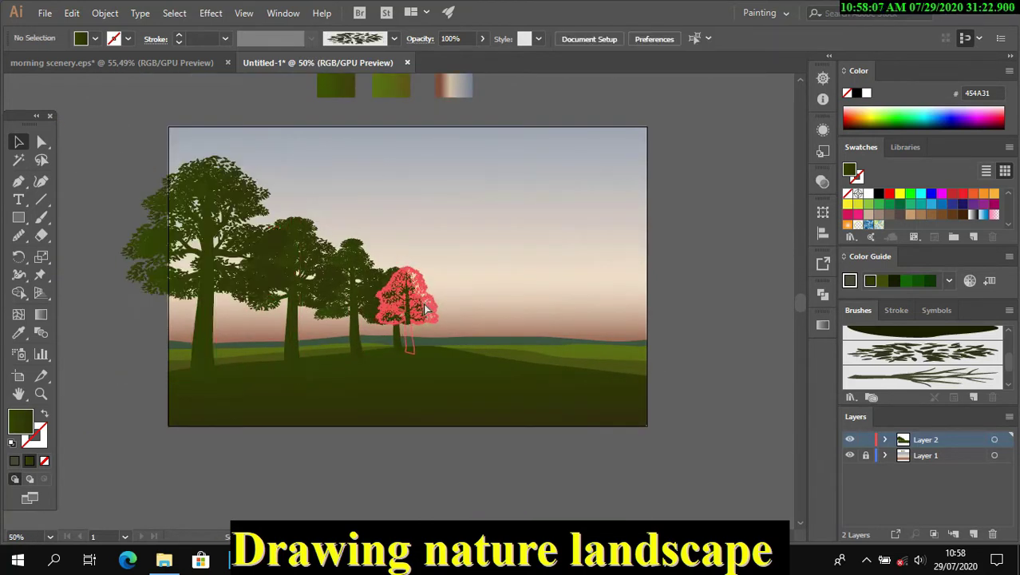
Shift the second and third trees left, shrinking and repositioning the fourth to end the row.
click(469, 188)
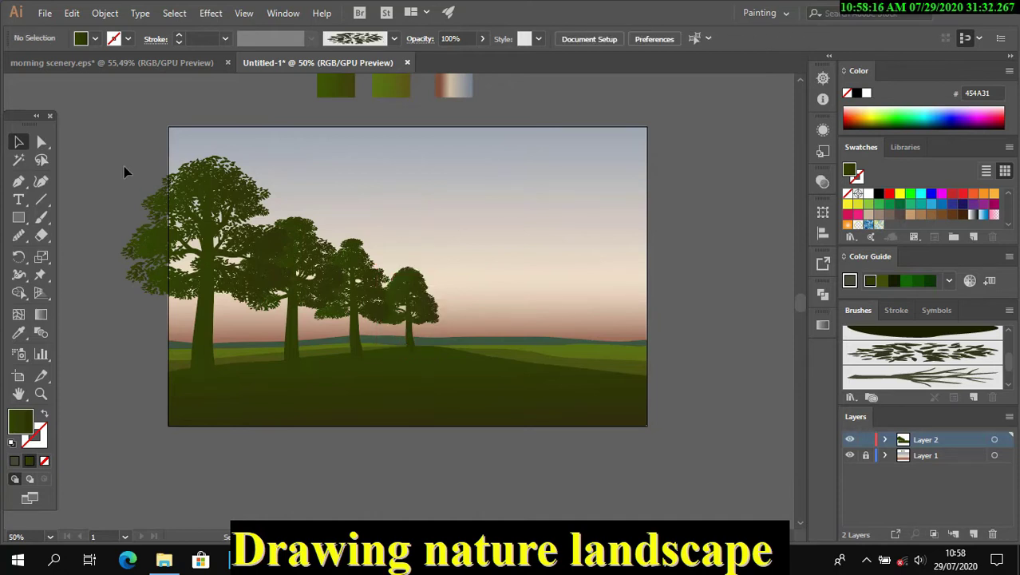
drag(342, 295, 318, 297)
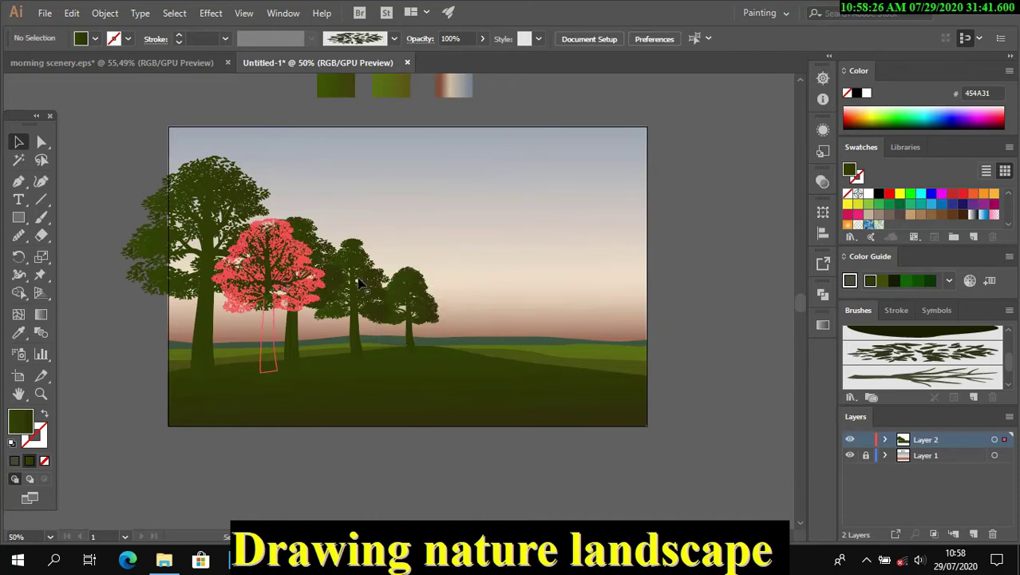
drag(355, 264, 339, 265)
drag(409, 288, 375, 303)
click(437, 251)
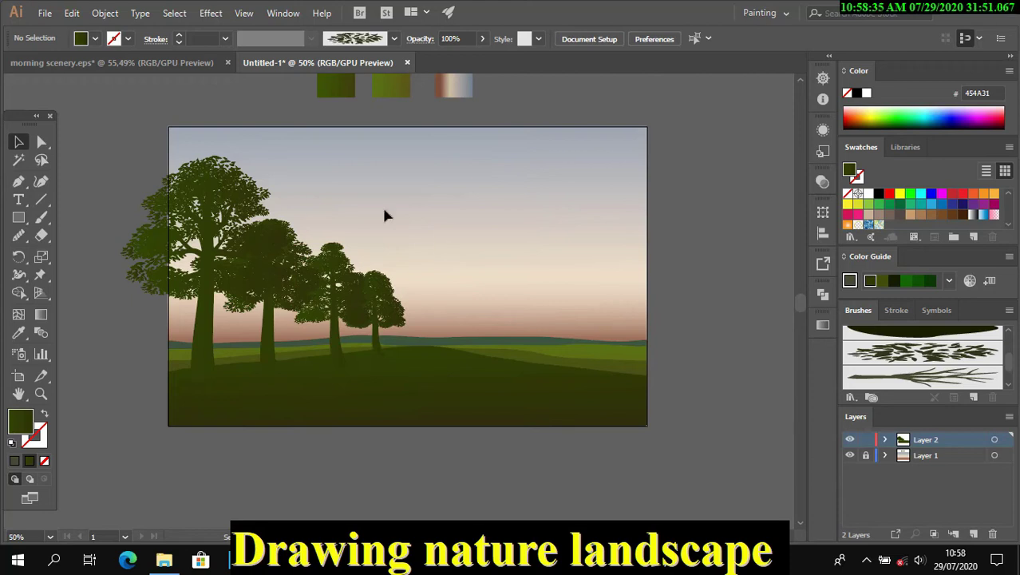
scroll(437, 257, down, 1)
click(196, 188)
click(108, 170)
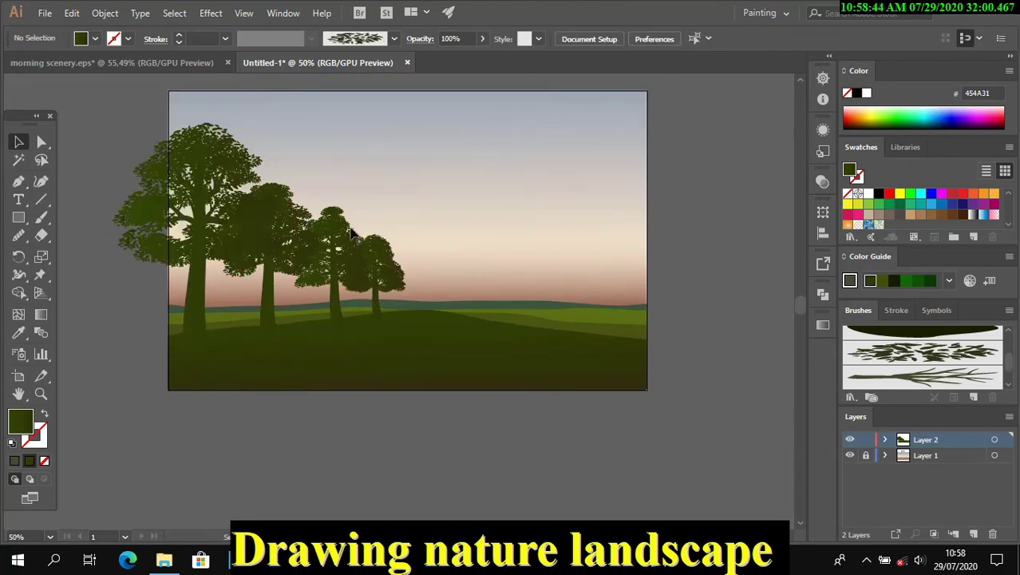
drag(359, 247, 369, 246)
click(433, 231)
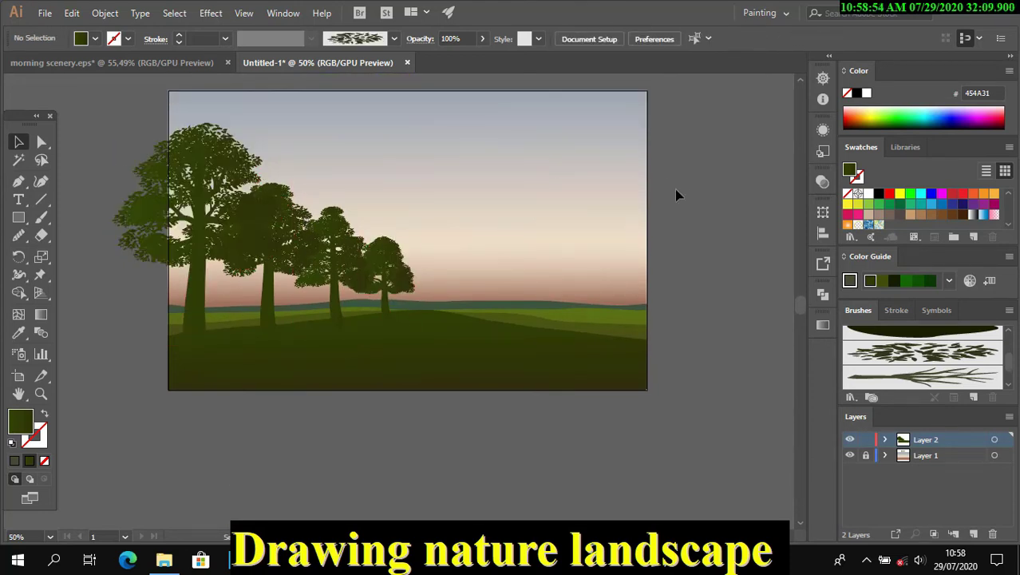
scroll(675, 190, right, 2)
Paint a tall tapered dark green trunk on the right side with the Paintbrush.
key(b)
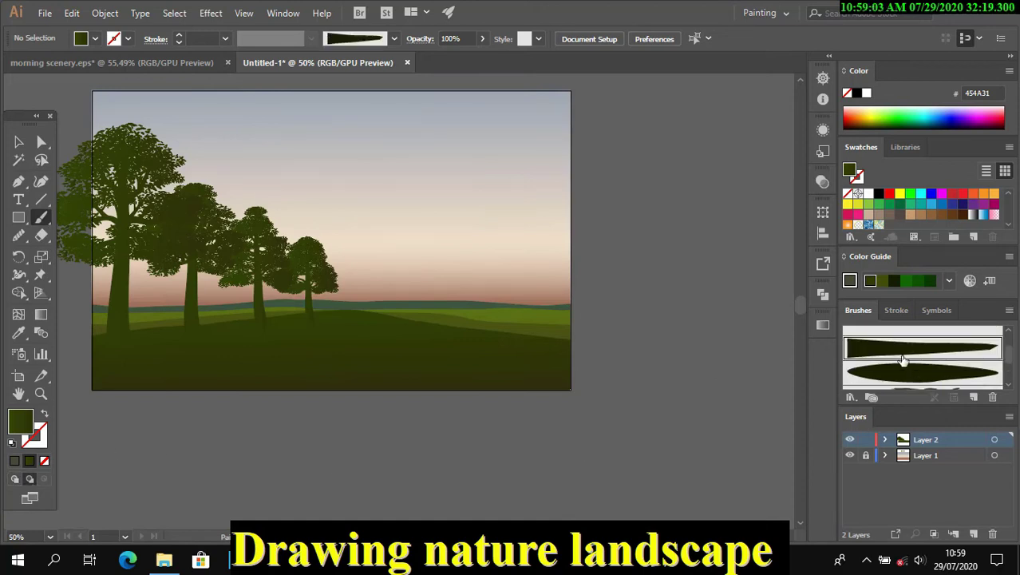
key(shift+x)
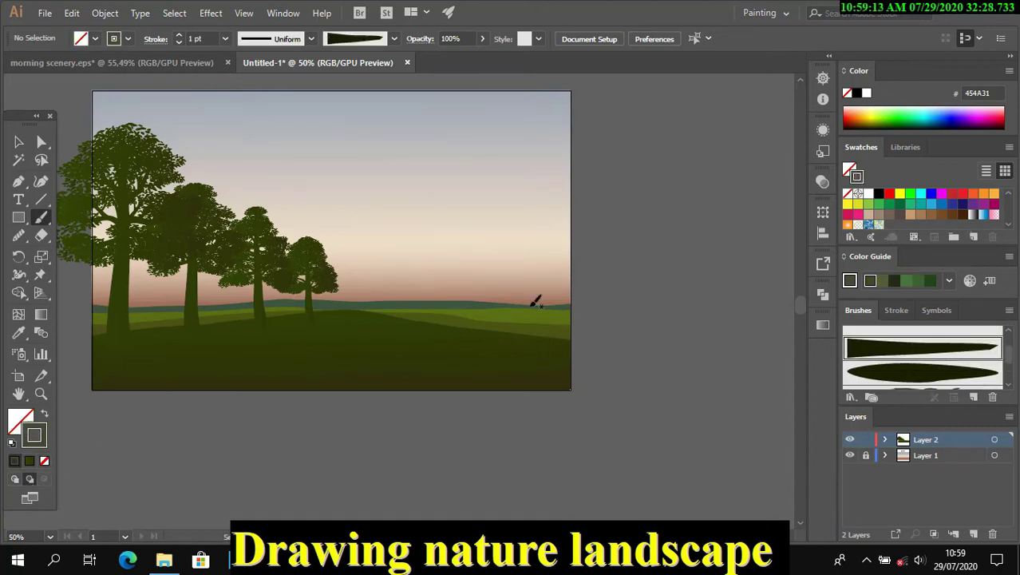
drag(535, 302, 525, 186)
key(ctrl+z)
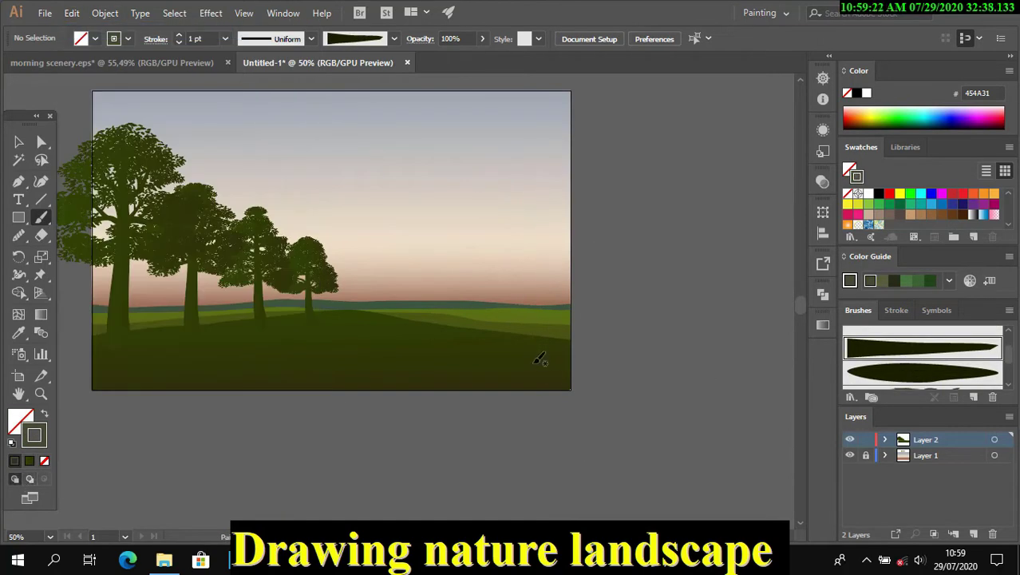
drag(536, 363, 531, 177)
Add spreading branches reaching left and right from the trunk, redoing misplaced ones.
drag(499, 289, 485, 296)
scroll(495, 267, up, 2)
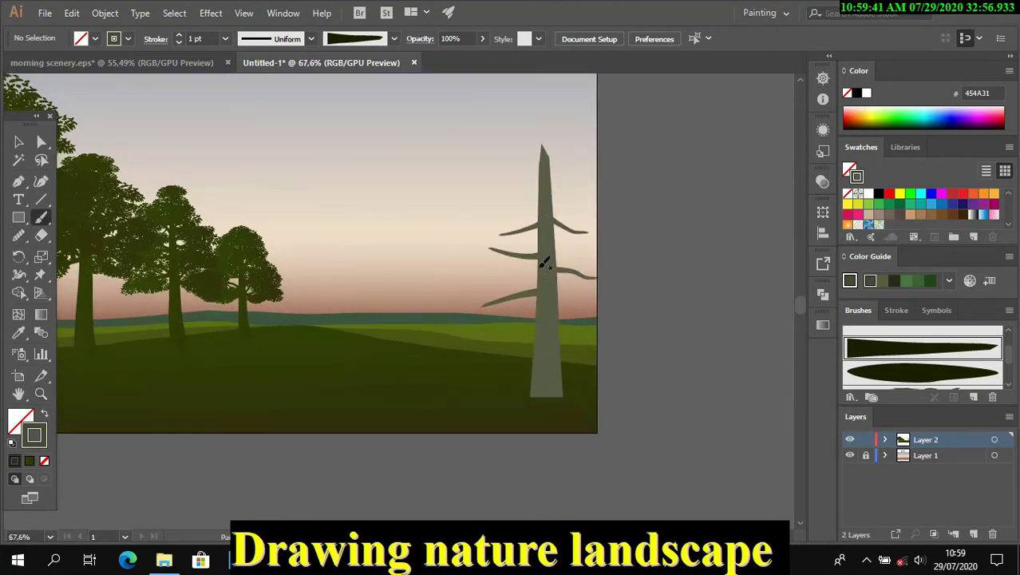
key(ctrl+z)
key(ctrl+z)
key(ctrl+z)
drag(476, 217, 476, 218)
mouse_move(555, 257)
mouse_down()
mouse_move(600, 193)
mouse_move(565, 172)
mouse_up()
drag(512, 215, 515, 247)
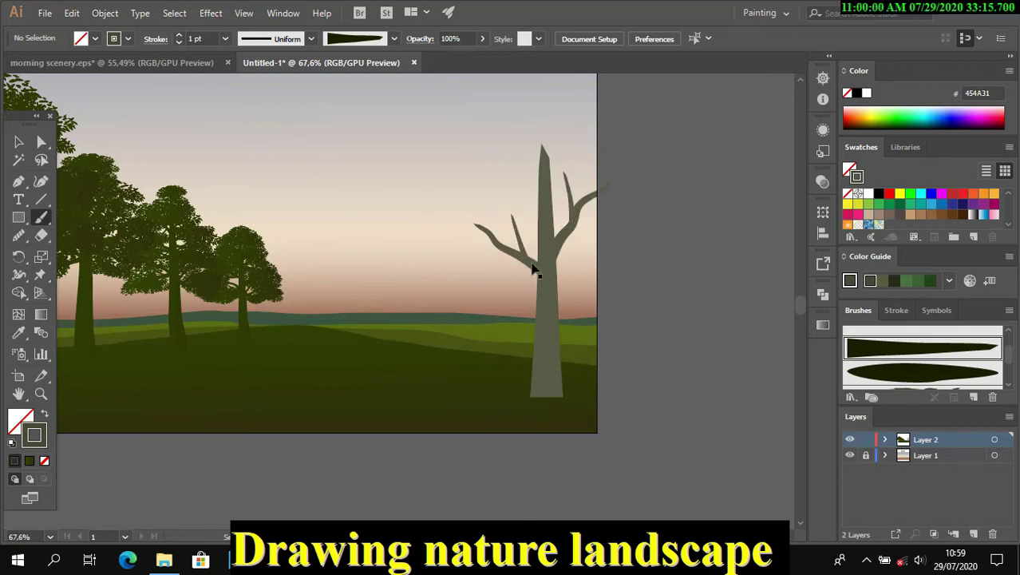
key(ctrl+z)
drag(536, 209, 490, 165)
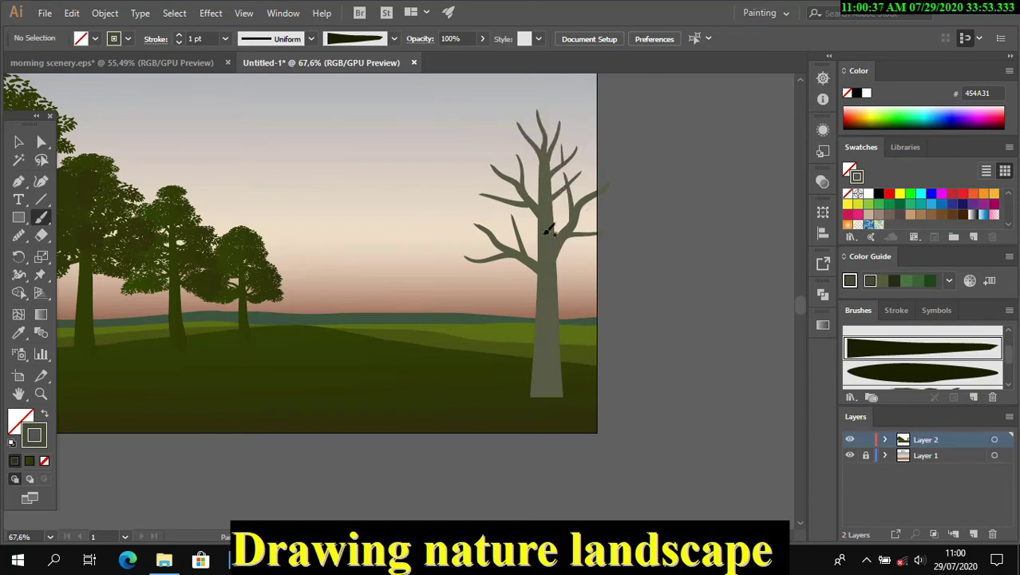
drag(546, 231, 452, 217)
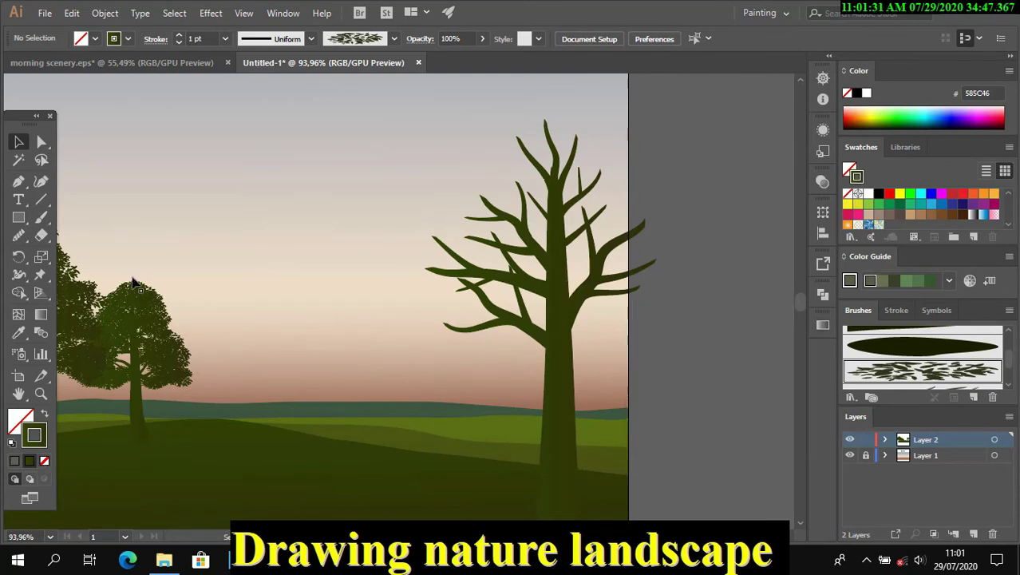
Paint leaf-brush foliage along the left and right branches and across the crown's top.
key(b)
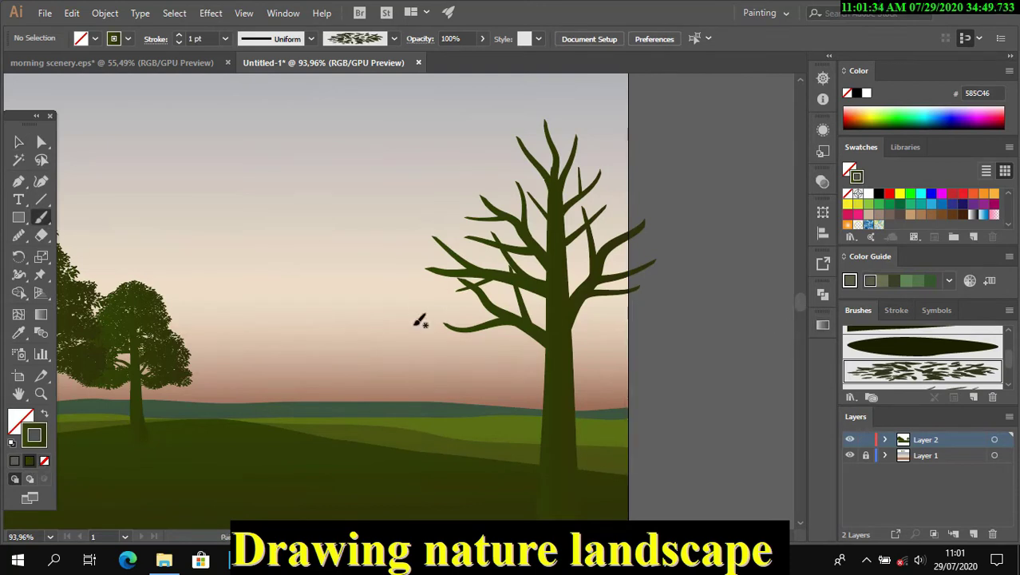
drag(416, 316, 503, 276)
drag(604, 280, 675, 264)
drag(594, 224, 687, 252)
drag(424, 275, 519, 203)
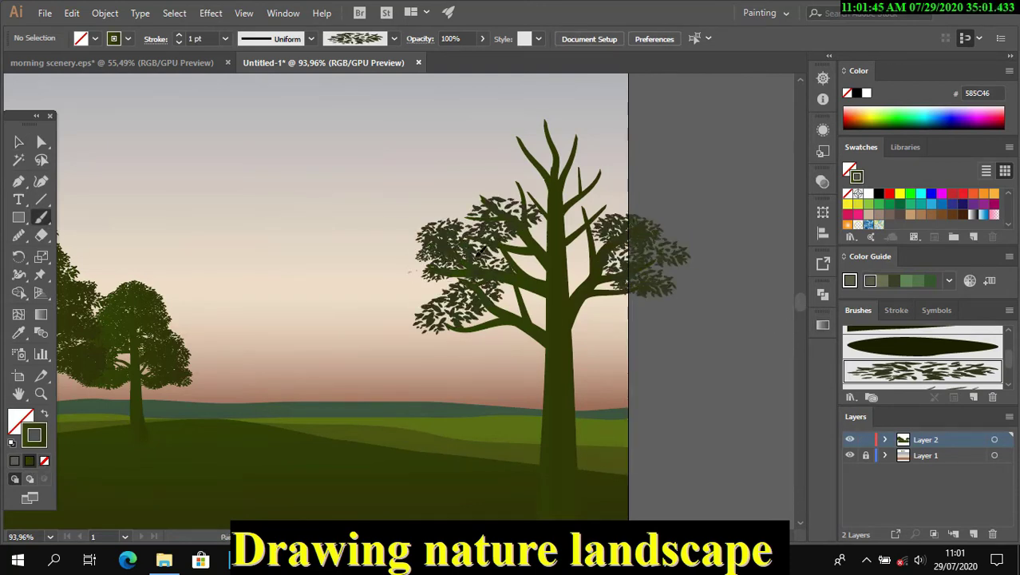
drag(395, 287, 483, 267)
drag(383, 335, 528, 318)
mouse_move(489, 134)
mouse_down()
mouse_move(519, 120)
mouse_move(579, 119)
mouse_move(616, 180)
mouse_move(623, 228)
mouse_up()
drag(591, 184, 688, 192)
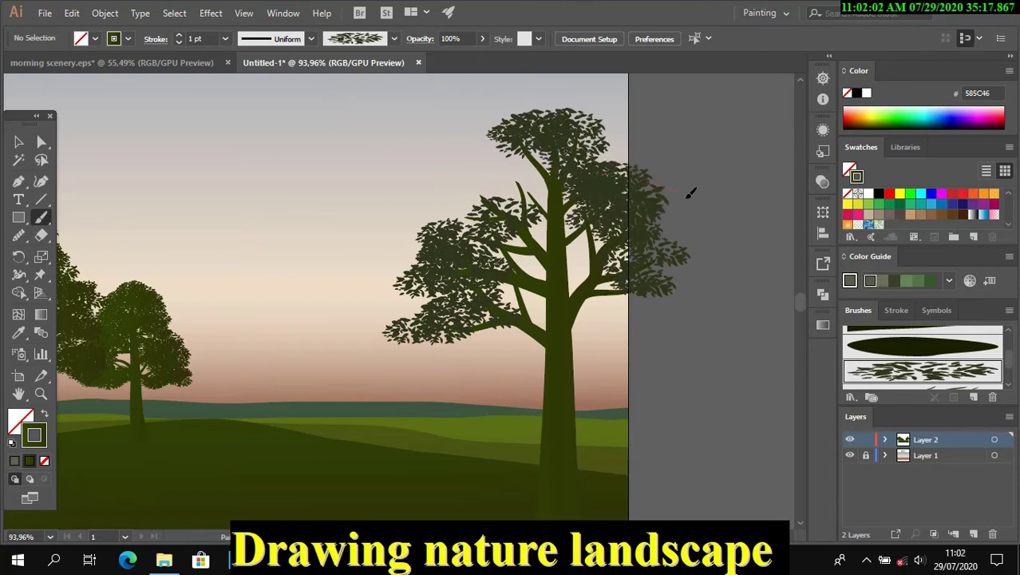
drag(631, 172, 686, 210)
Fill in the upper, middle and lower-left crown until the foliage is dense and rounded.
mouse_move(548, 180)
mouse_down()
mouse_move(470, 189)
mouse_move(514, 195)
mouse_up()
drag(435, 216, 549, 152)
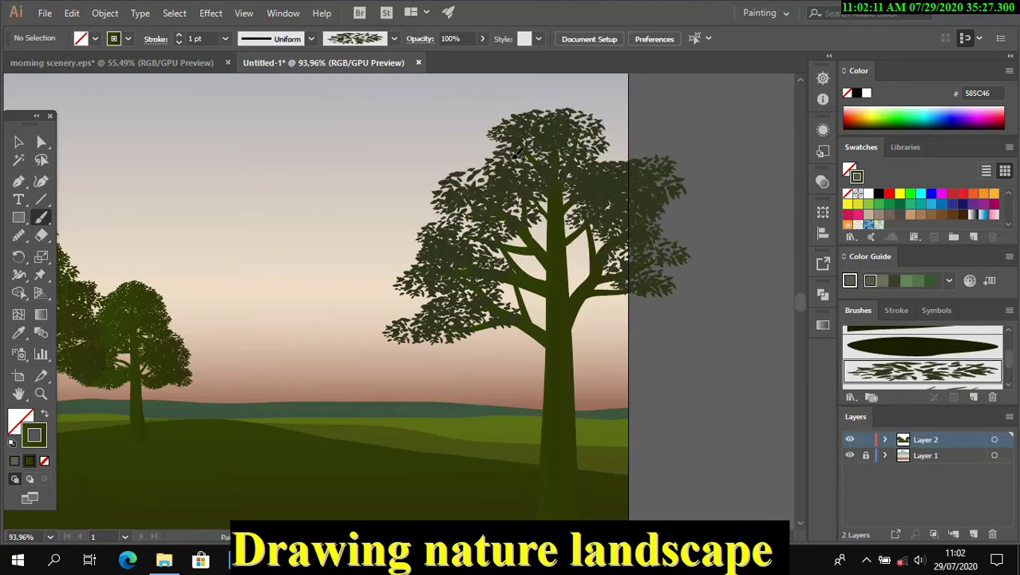
drag(523, 279, 582, 243)
mouse_move(620, 311)
mouse_down()
mouse_move(709, 280)
mouse_move(726, 258)
mouse_up()
mouse_move(502, 246)
mouse_down()
mouse_move(534, 232)
mouse_move(423, 204)
mouse_move(395, 239)
mouse_move(385, 232)
mouse_up()
drag(495, 320, 423, 344)
mouse_move(457, 289)
mouse_down()
mouse_move(402, 310)
mouse_move(377, 272)
mouse_move(375, 312)
mouse_up()
scroll(383, 296, up, 2)
mouse_move(512, 220)
mouse_down()
mouse_move(463, 196)
mouse_move(527, 164)
mouse_up()
mouse_move(658, 184)
mouse_down()
mouse_move(569, 206)
mouse_move(611, 159)
mouse_move(630, 191)
mouse_up()
mouse_move(563, 148)
mouse_down()
mouse_move(435, 216)
mouse_move(479, 172)
mouse_move(615, 164)
mouse_move(625, 137)
mouse_move(539, 144)
mouse_move(604, 155)
mouse_move(545, 148)
mouse_up()
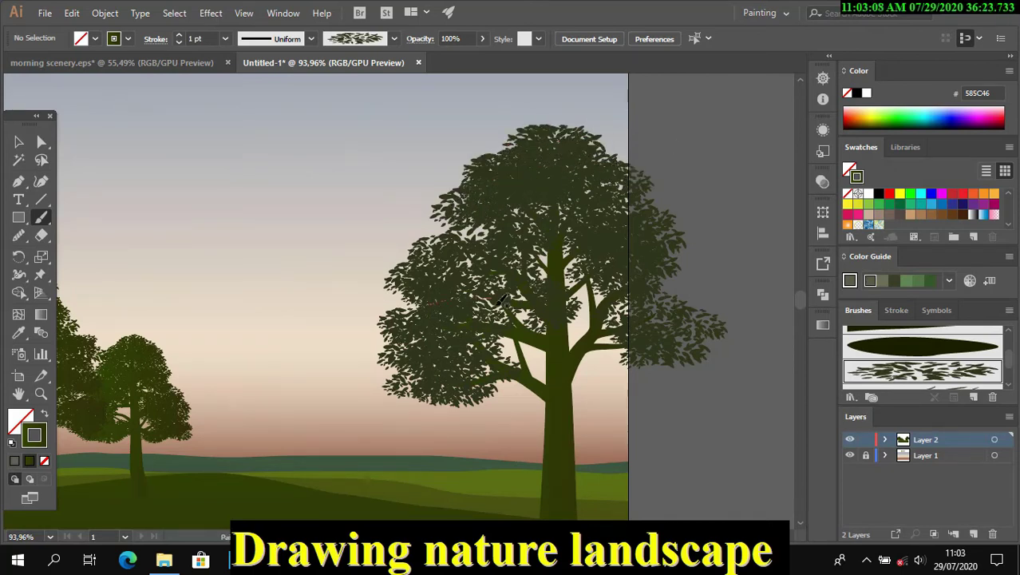
drag(606, 327, 569, 265)
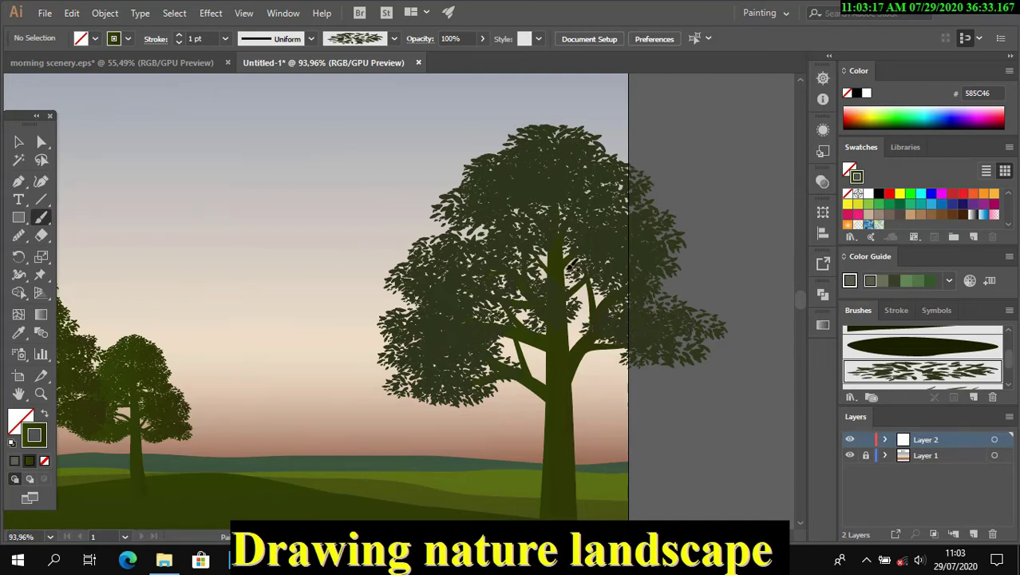
Select all the foliage strokes and Unite them in Pathfinder into one crown shape.
click(18, 141)
key(ctrl+a)
key(shift+ctrl+F9)
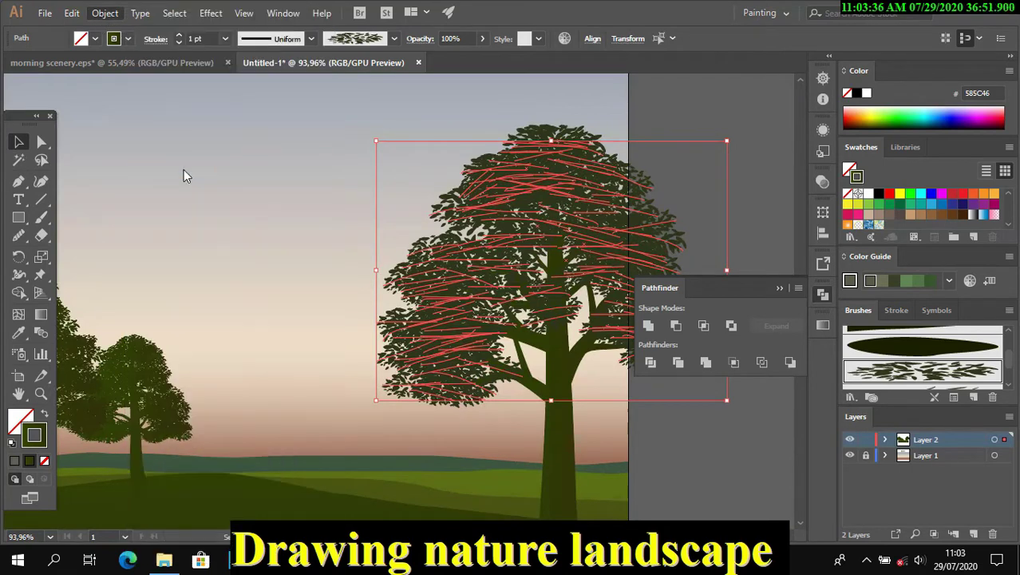
click(648, 326)
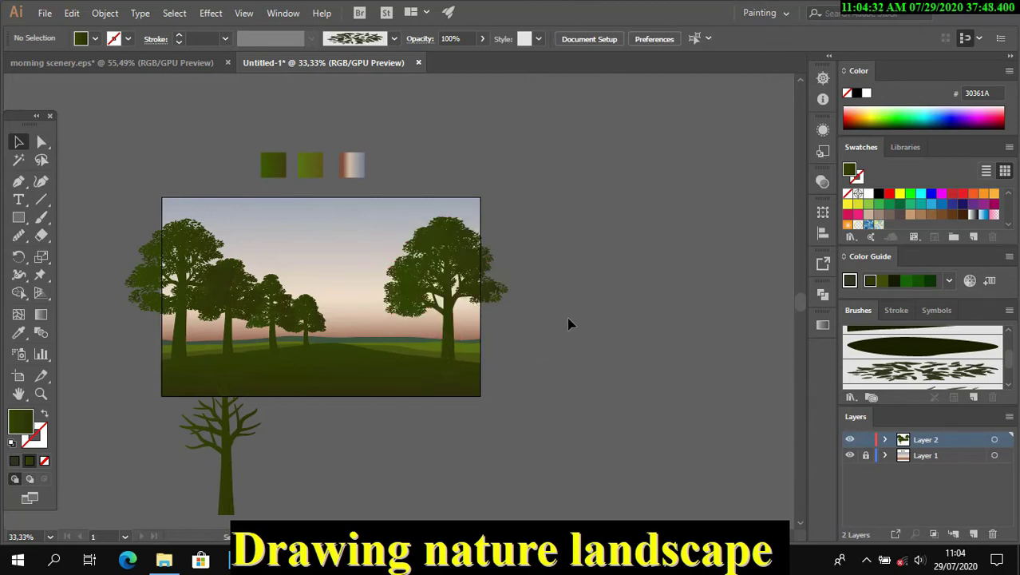
Move the bare tree beside the artboard and paint a rounded leafy crown over its branches.
drag(221, 485, 647, 439)
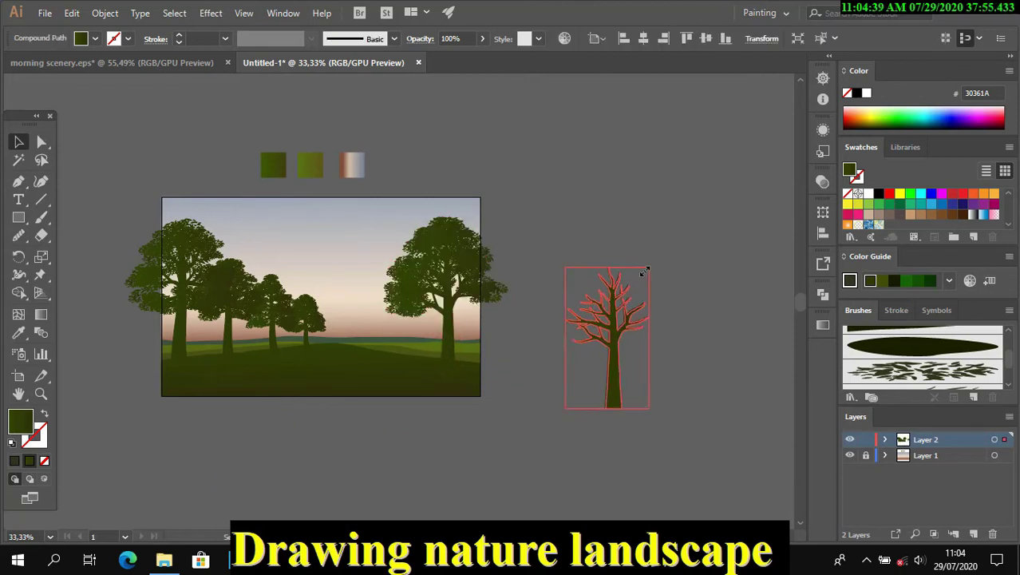
click(675, 306)
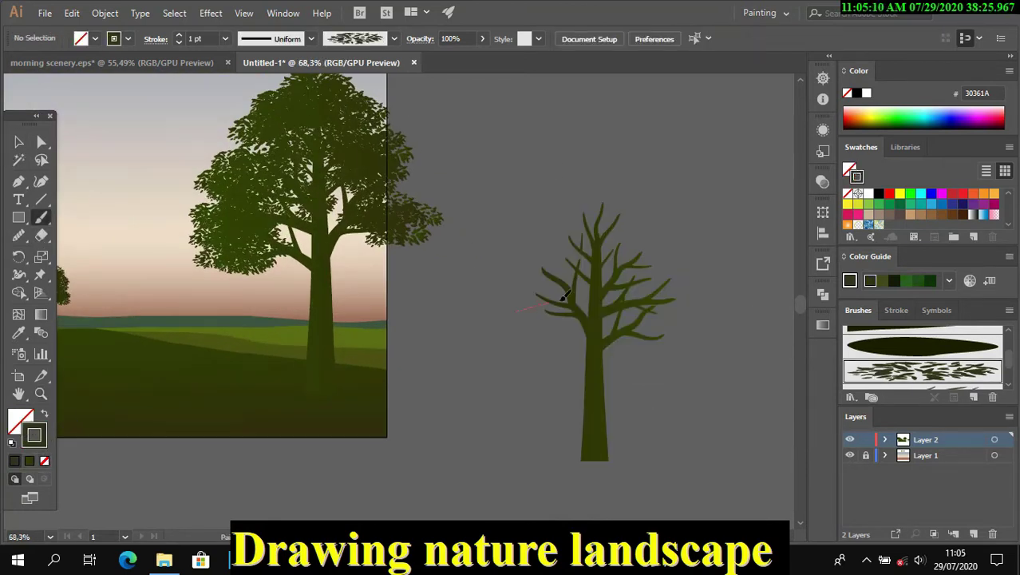
mouse_move(562, 289)
mouse_down()
mouse_move(575, 343)
mouse_move(531, 278)
mouse_move(593, 241)
mouse_up()
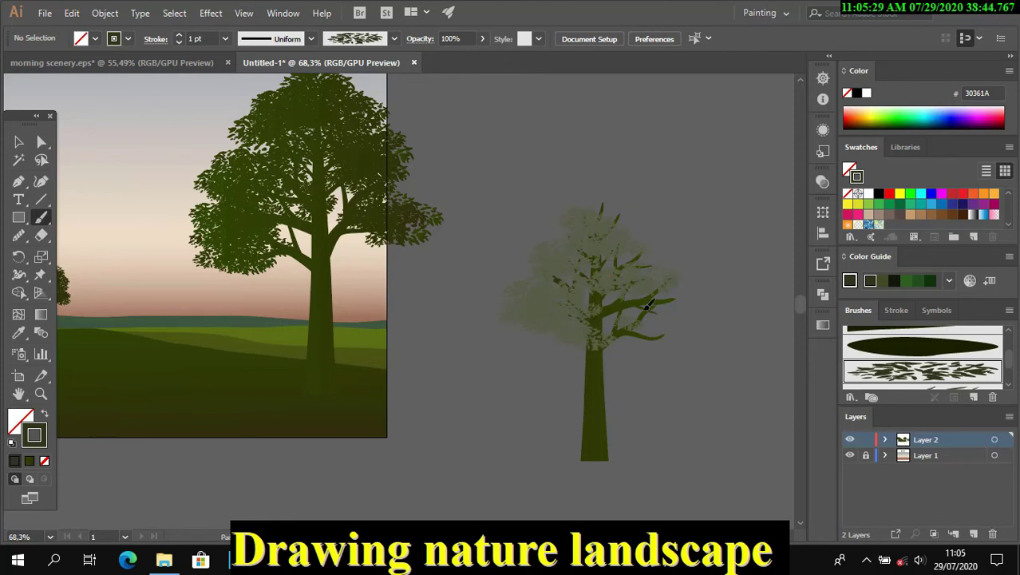
drag(648, 303, 672, 340)
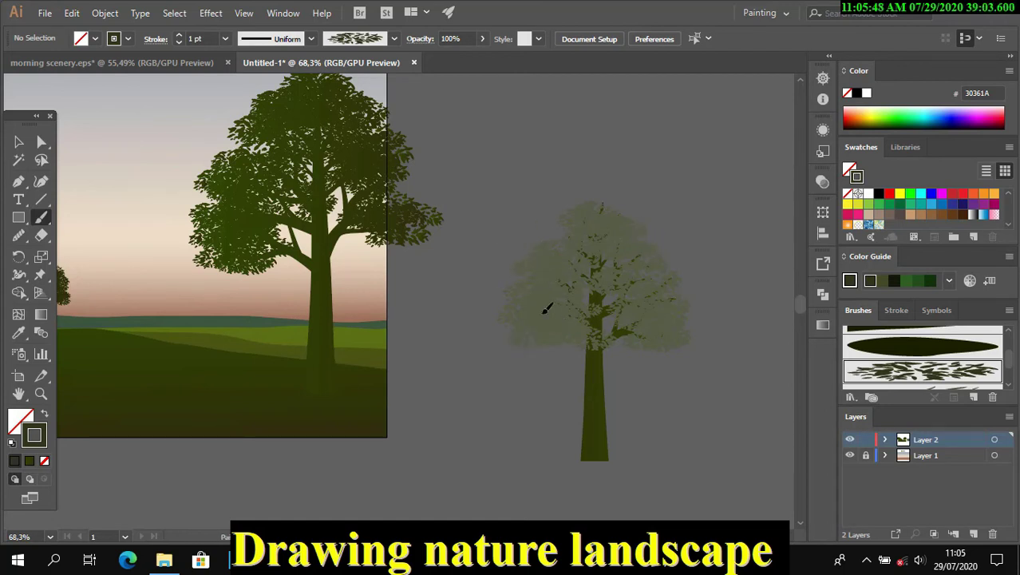
drag(721, 317, 687, 288)
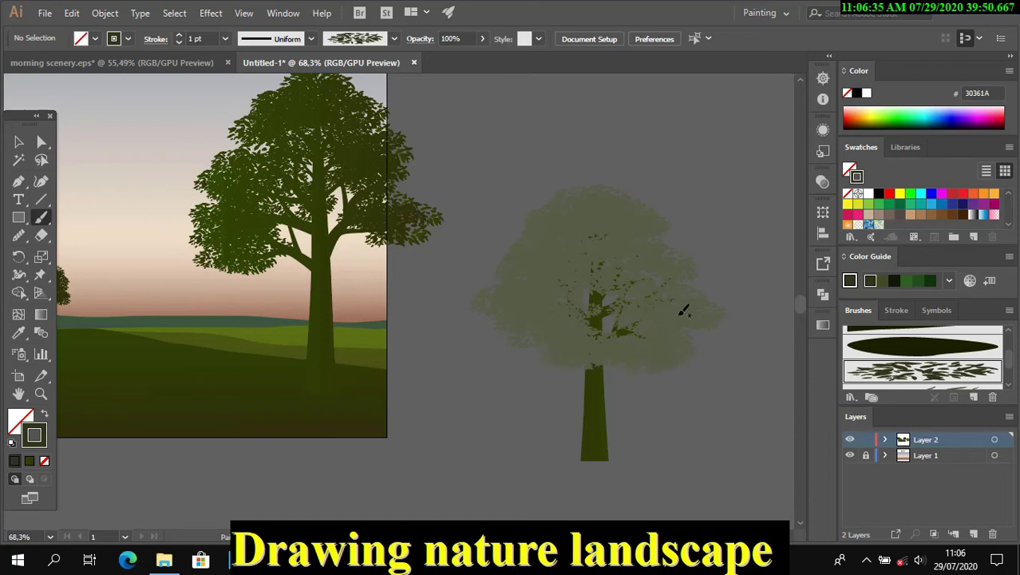
Magic-wand the second tree's canopy and Unite its foliage strokes into one shape.
click(19, 161)
click(598, 240)
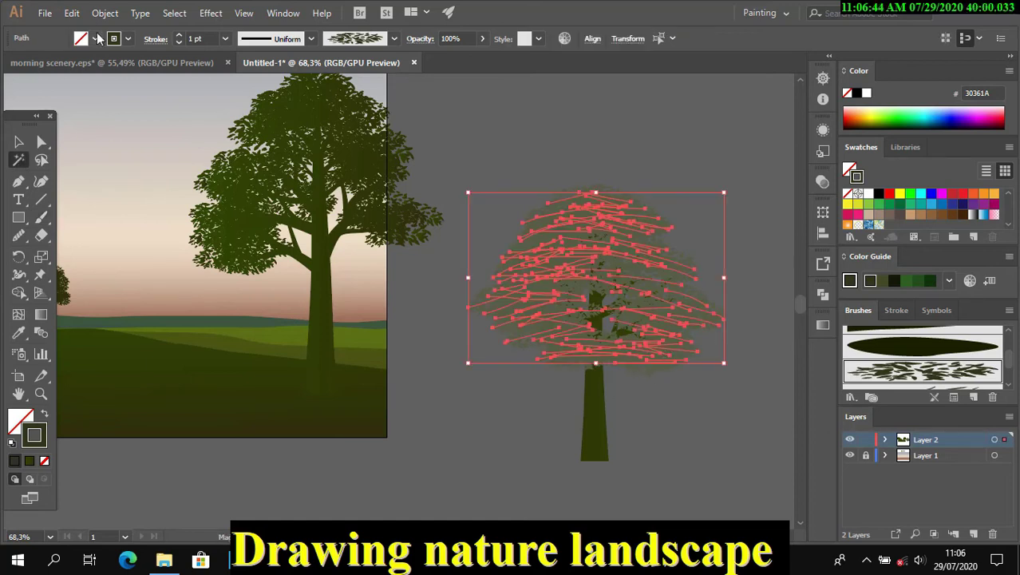
key(ctrl+g)
key(v)
key(shift+ctrl+F9)
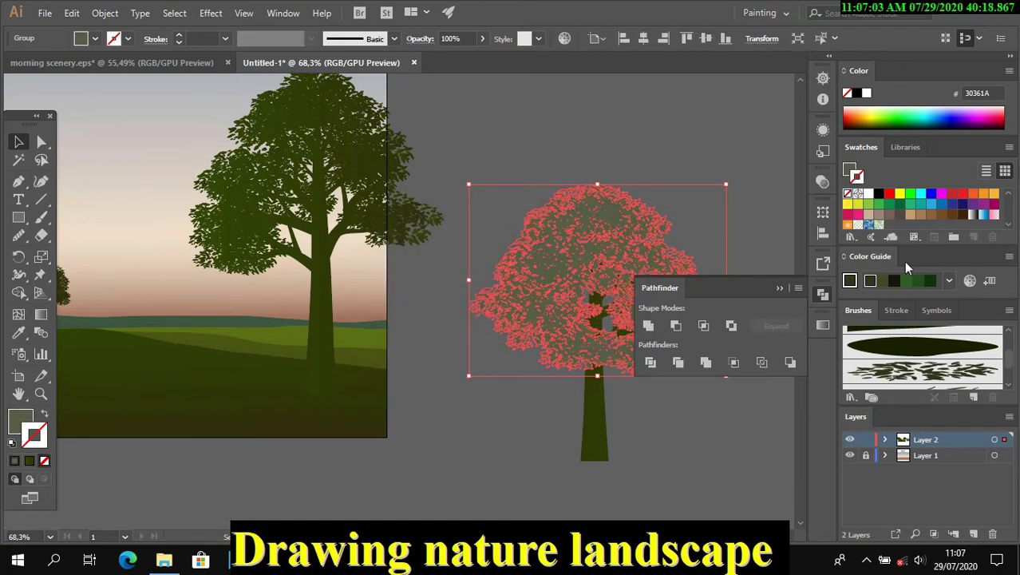
key(shift+ctrl+F9)
click(19, 333)
key(ctrl+shift+a)
key(v)
key(ctrl+shift+a)
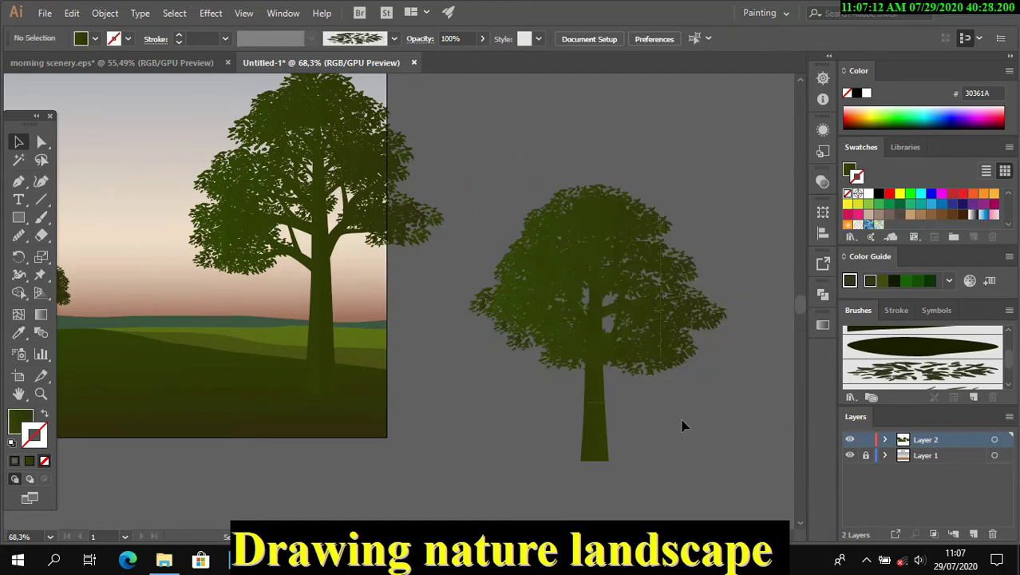
Group the whole second tree, drag it into the scene and scale it down.
key(ctrl+a)
key(shift+ctrl+F9)
key(ctrl+g)
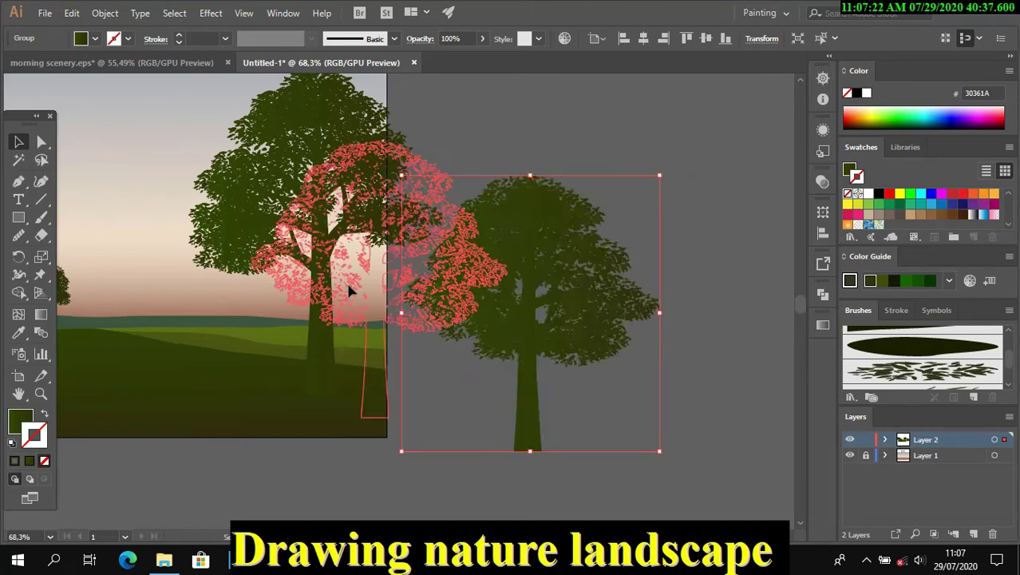
drag(595, 319, 191, 311)
scroll(578, 535, right, 5)
drag(355, 132, 427, 187)
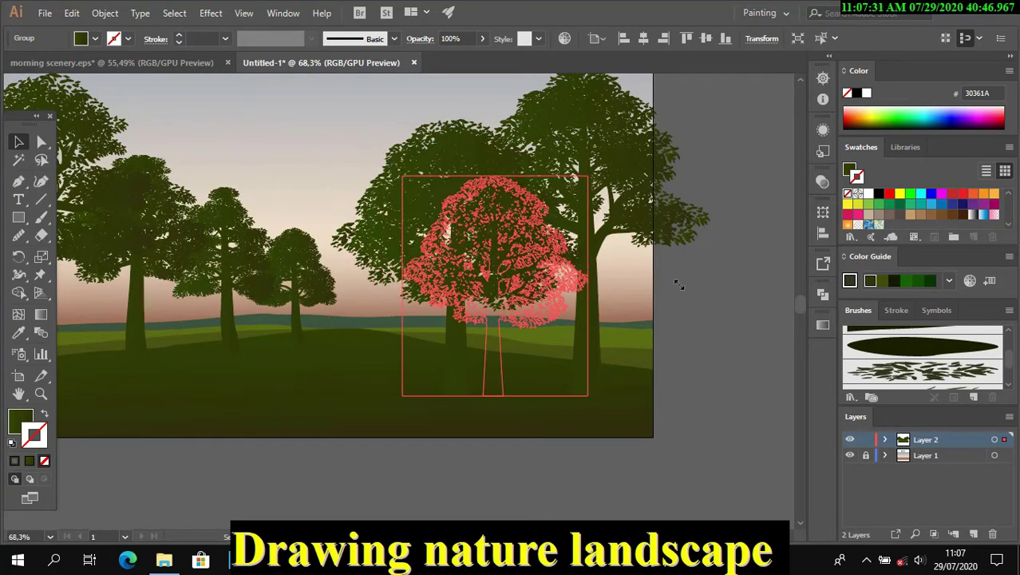
click(735, 313)
Send the new tree behind the other trees and nudge it into position.
key(ctrl+0)
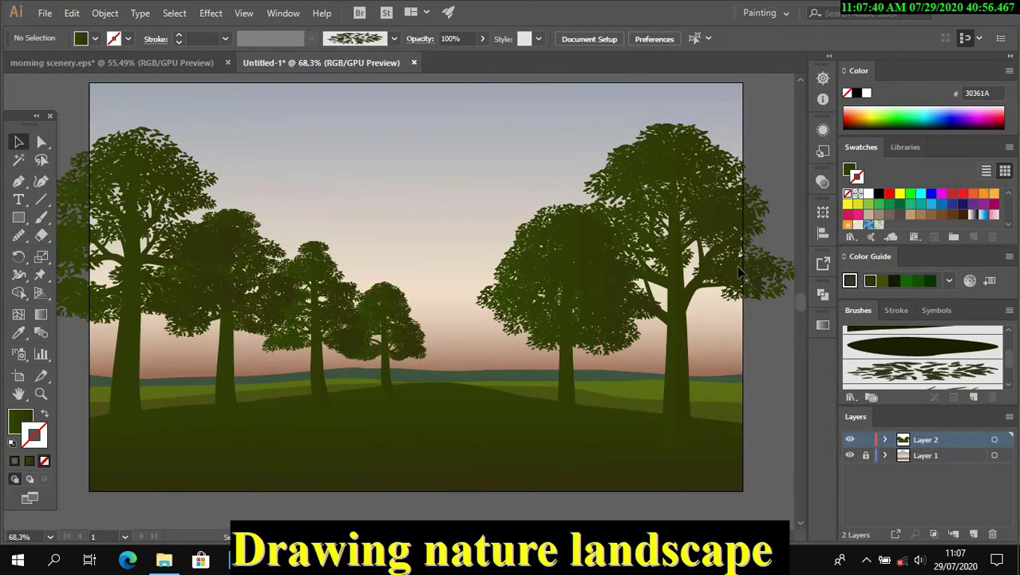
click(670, 240)
click(104, 13)
click(387, 84)
click(677, 511)
drag(593, 386, 608, 386)
Reselect the placed tree and check its transform options.
click(759, 343)
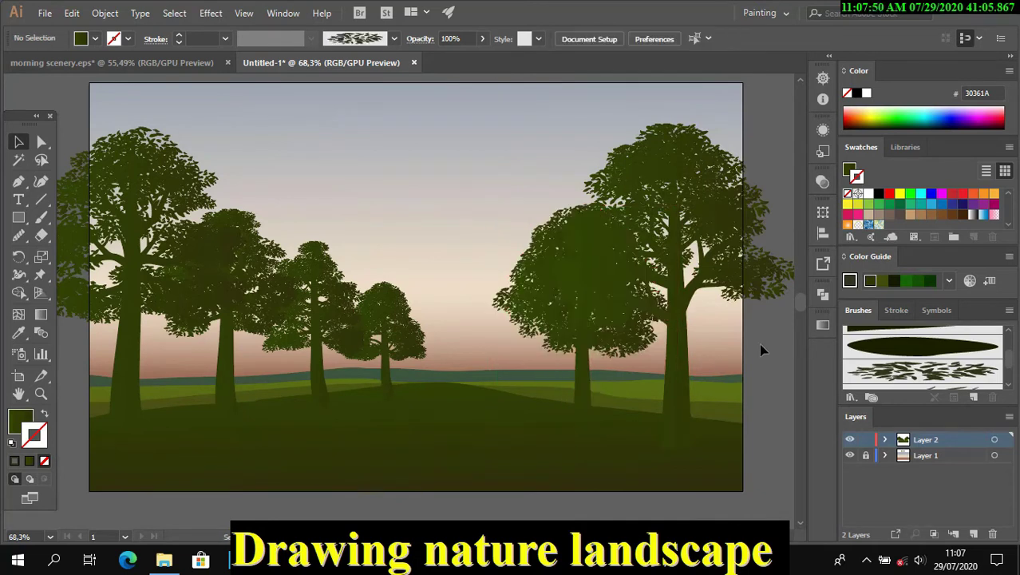
click(626, 380)
right_click(508, 305)
key(Escape)
click(750, 414)
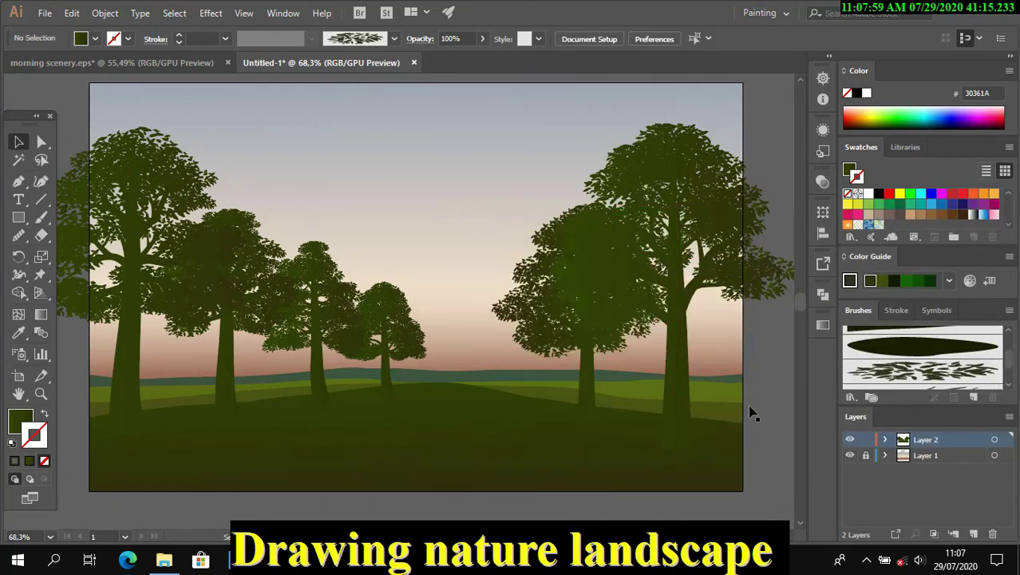
Enlarge the middle-right tree, then pick the tapered trunk brush with fill and stroke swapped.
click(587, 319)
click(488, 208)
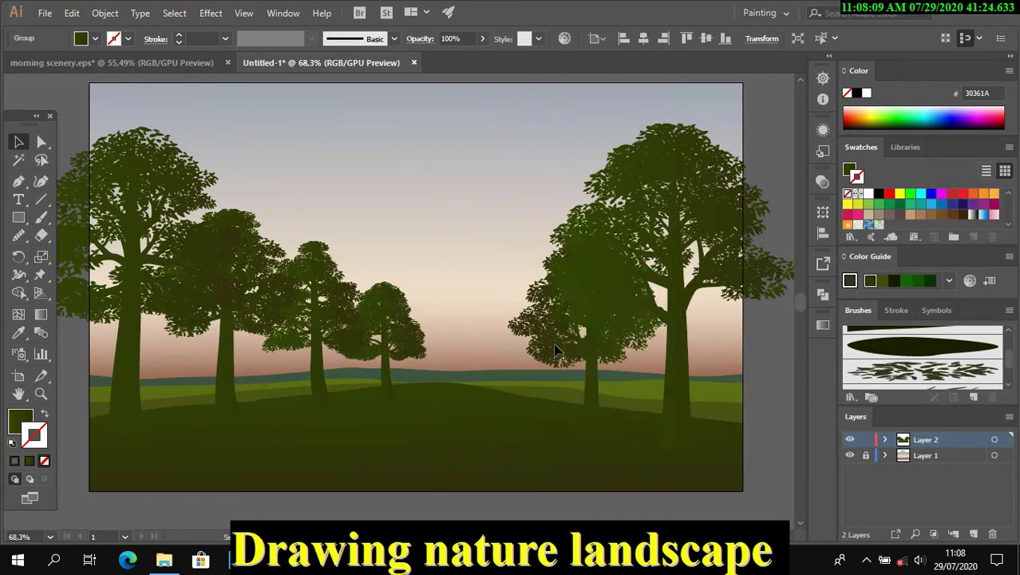
click(547, 346)
drag(497, 230, 480, 213)
click(771, 383)
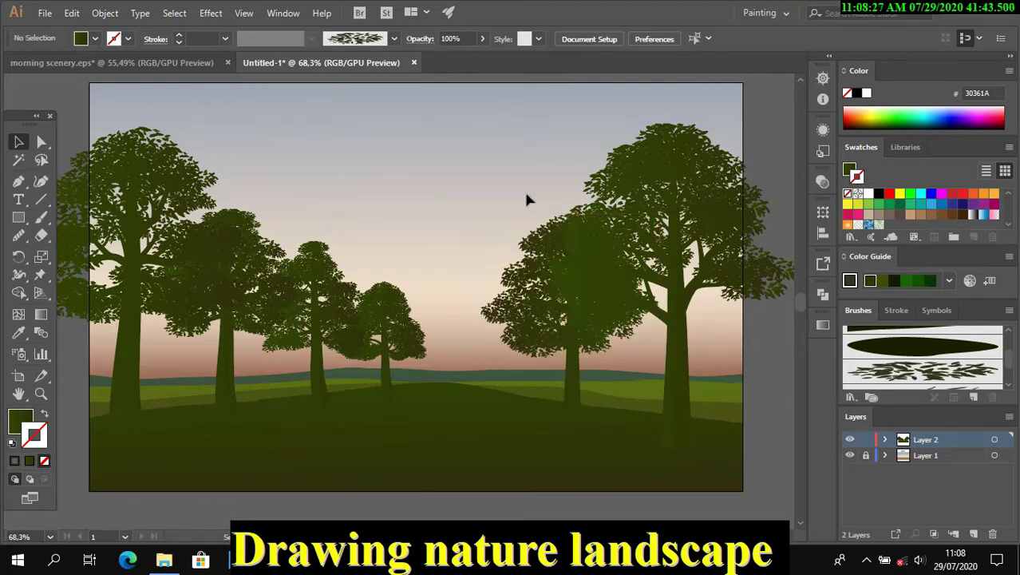
click(526, 200)
click(787, 396)
click(923, 367)
key(shift+x)
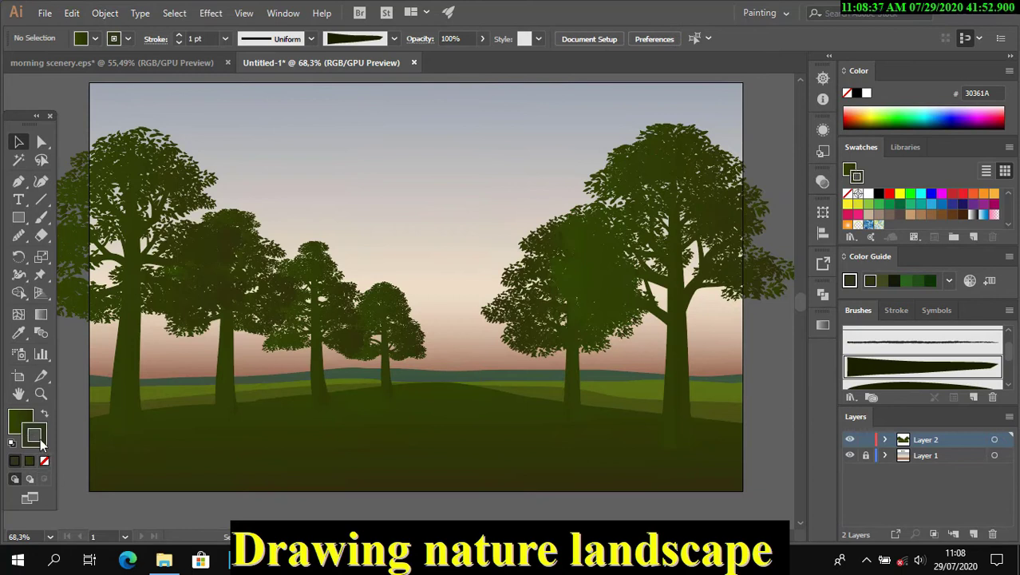
Widen the tapered brush to 145% and paint a vertical branch stroke on a small trunk.
click(41, 217)
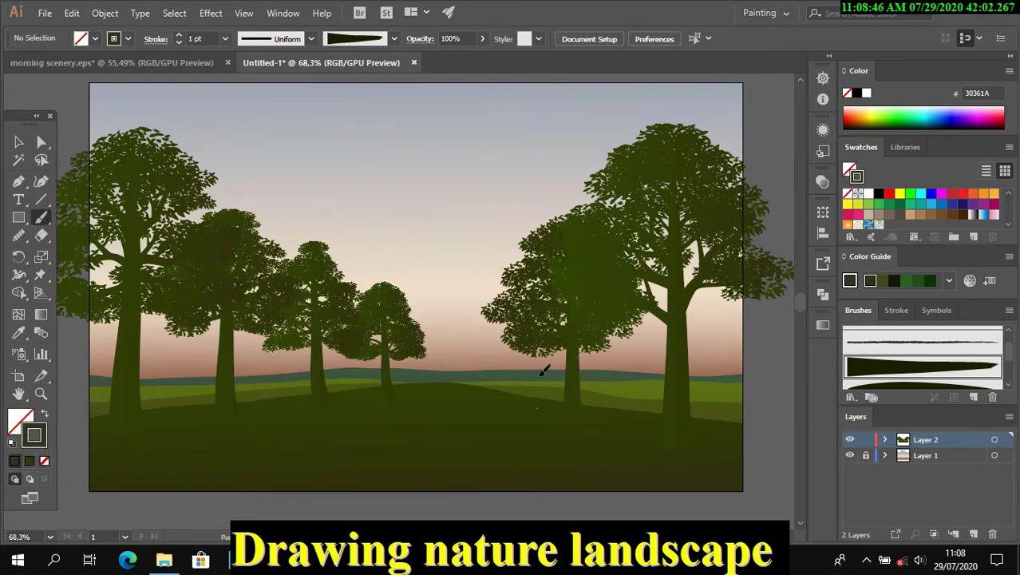
click(871, 397)
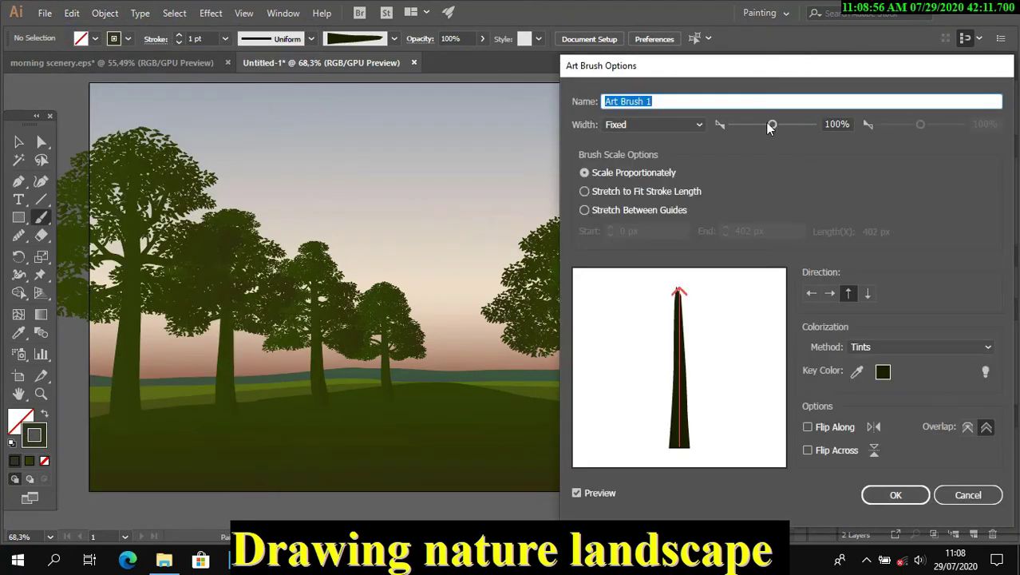
drag(770, 123, 782, 123)
key(Return)
drag(522, 400, 521, 321)
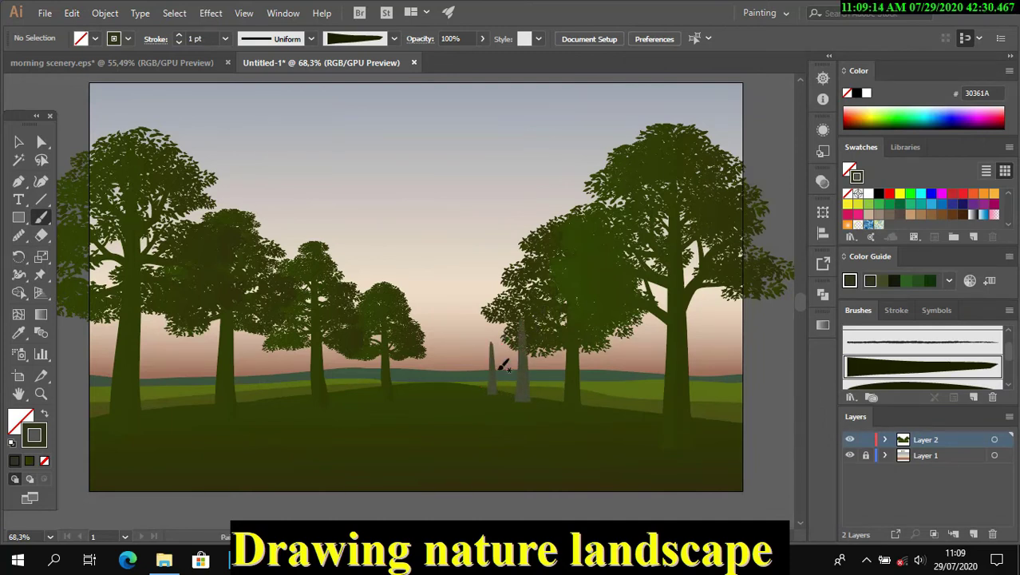
Zoom in on the two small trunks and choose the foliage brush.
key(v)
scroll(938, 373, down, 2)
click(939, 373)
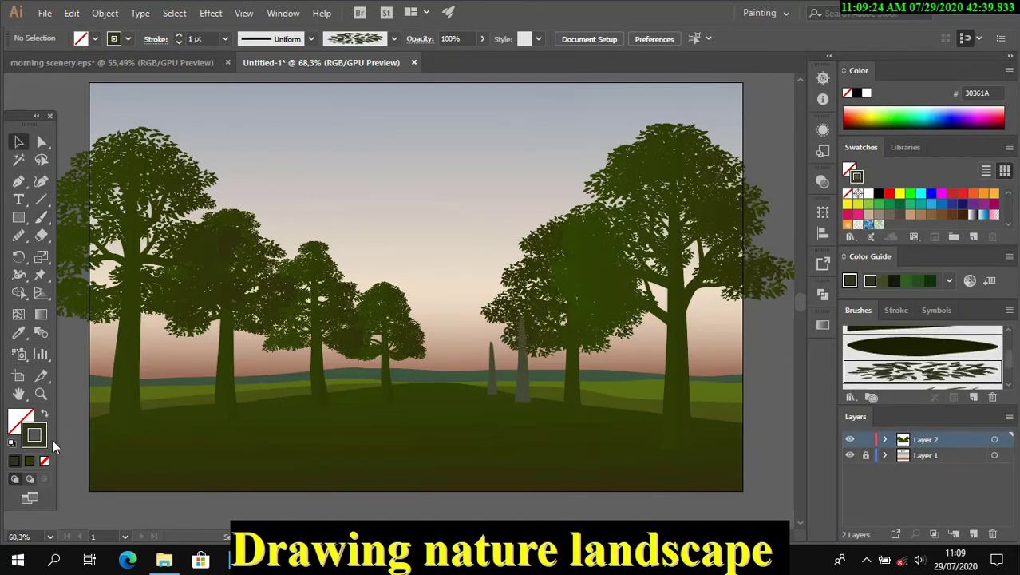
key(z)
drag(476, 332, 547, 353)
click(41, 218)
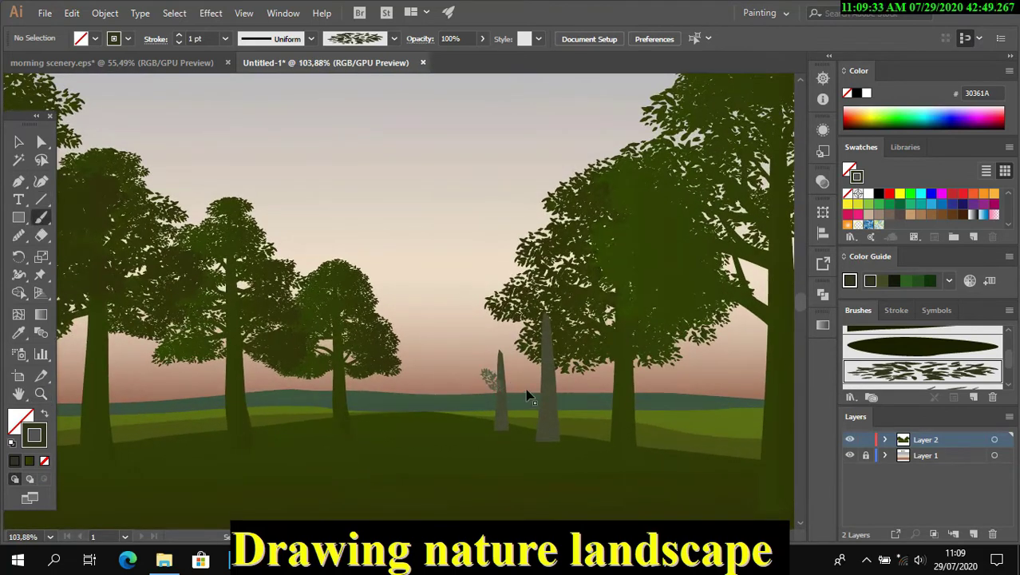
key(ctrl+z)
key(ctrl+z)
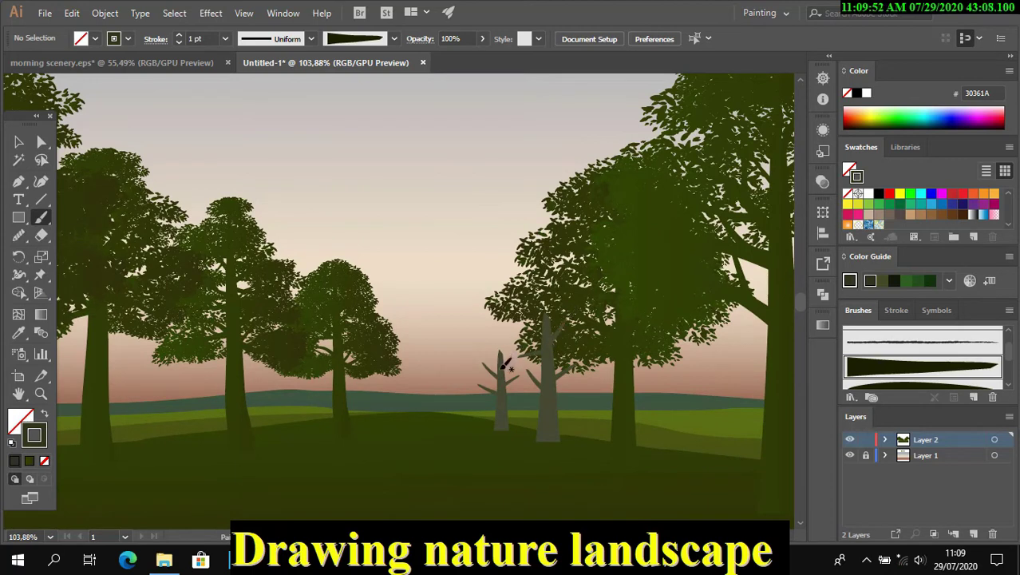
Magic-wand select the new branch strokes, then clear the selection.
key(y)
click(511, 355)
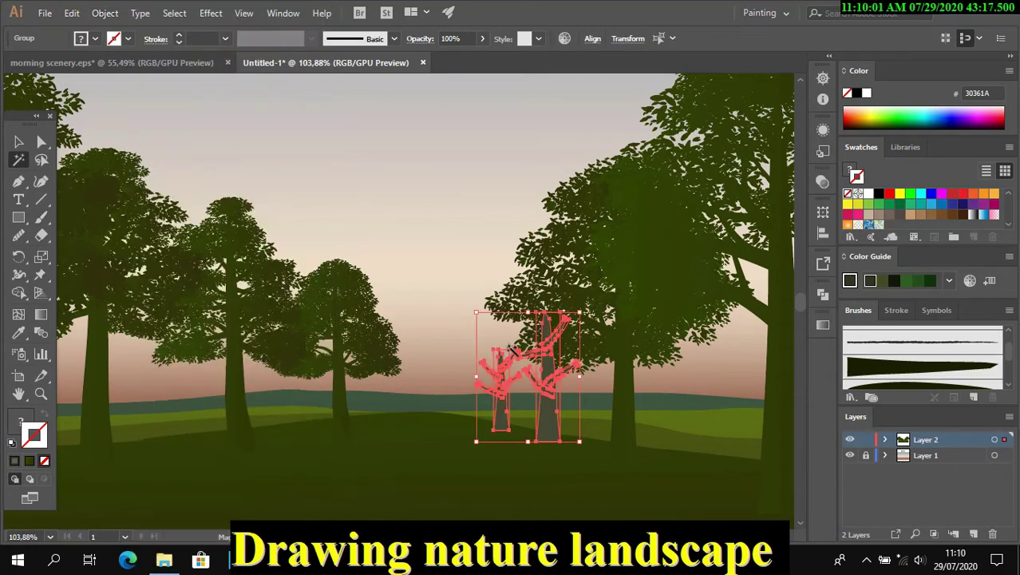
key(ctrl+shift+a)
key(v)
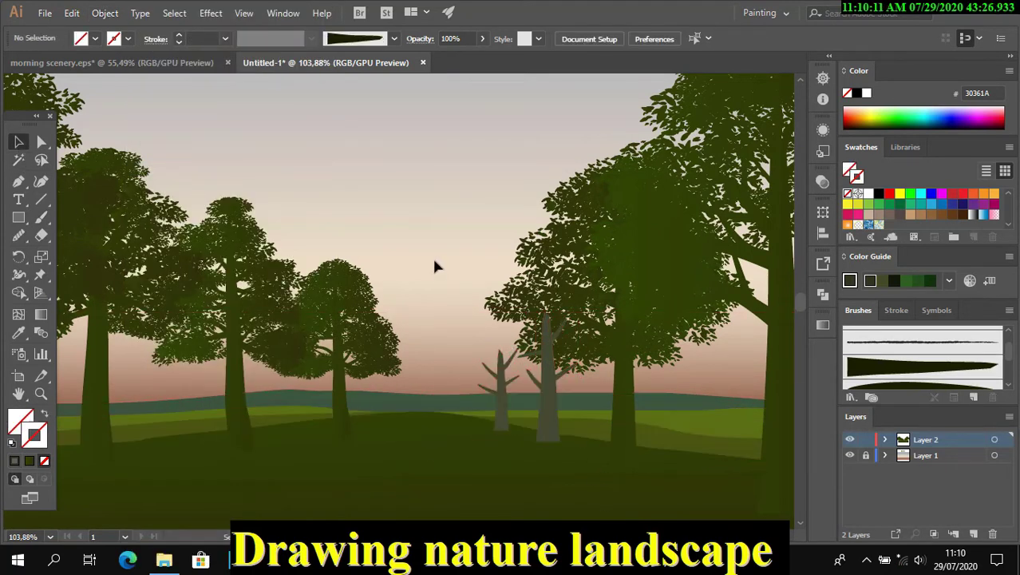
Recolour the two small grey trunks with the dark green tree colour via the Eyedropper.
key(y)
click(548, 383)
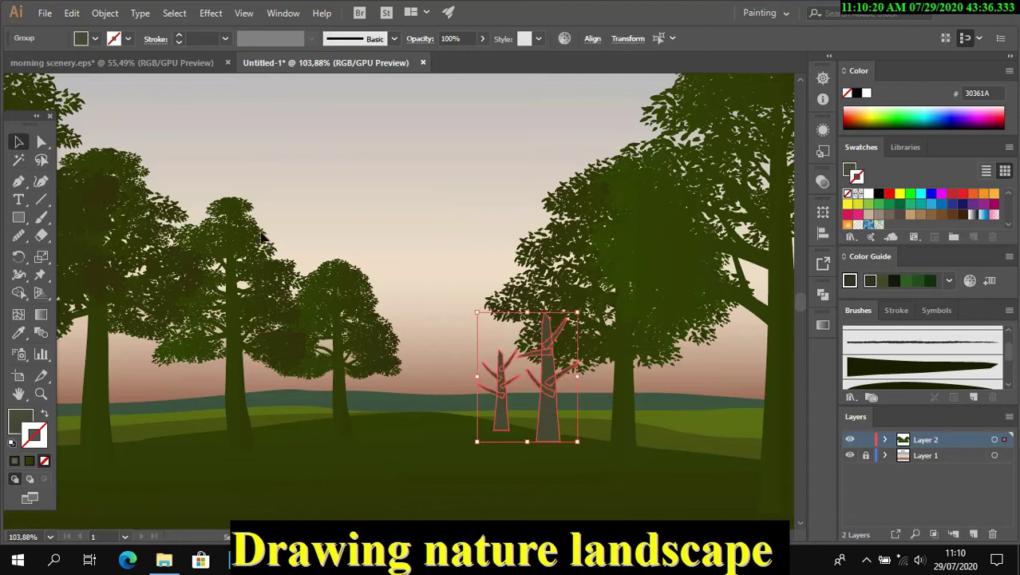
click(21, 335)
click(96, 311)
key(ctrl+shift+a)
key(v)
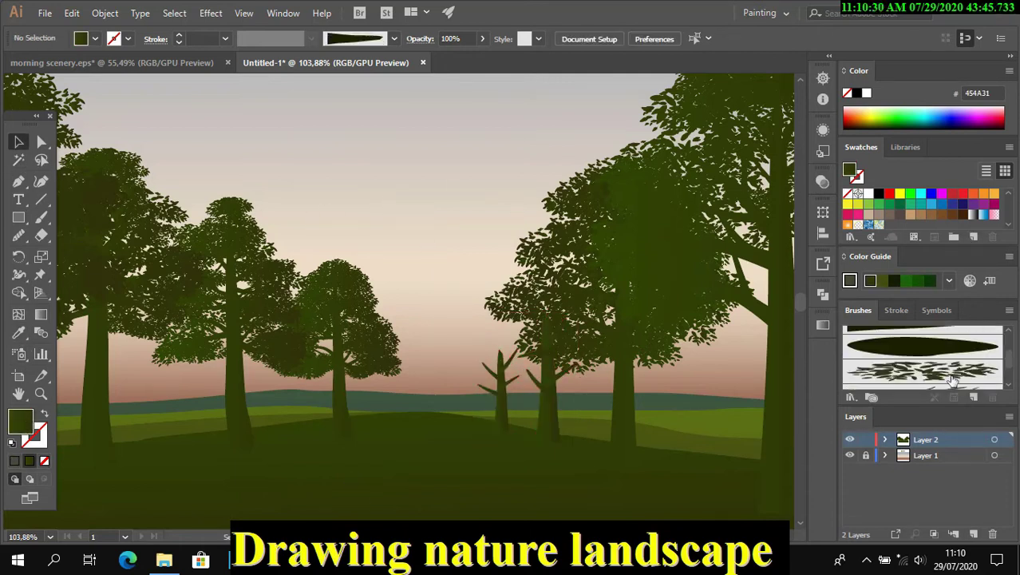
Zoom in, paint leaves on the left small tree, and delete the big front tree.
key(z)
scroll(153, 208, up, 3)
key(b)
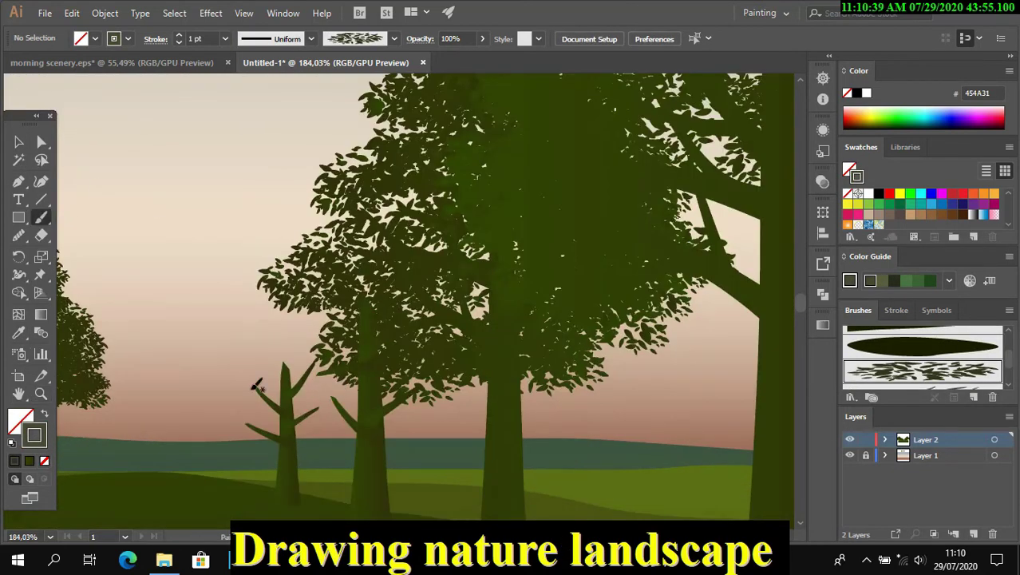
mouse_move(232, 419)
mouse_down()
mouse_move(318, 361)
mouse_move(160, 152)
mouse_up()
click(32, 144)
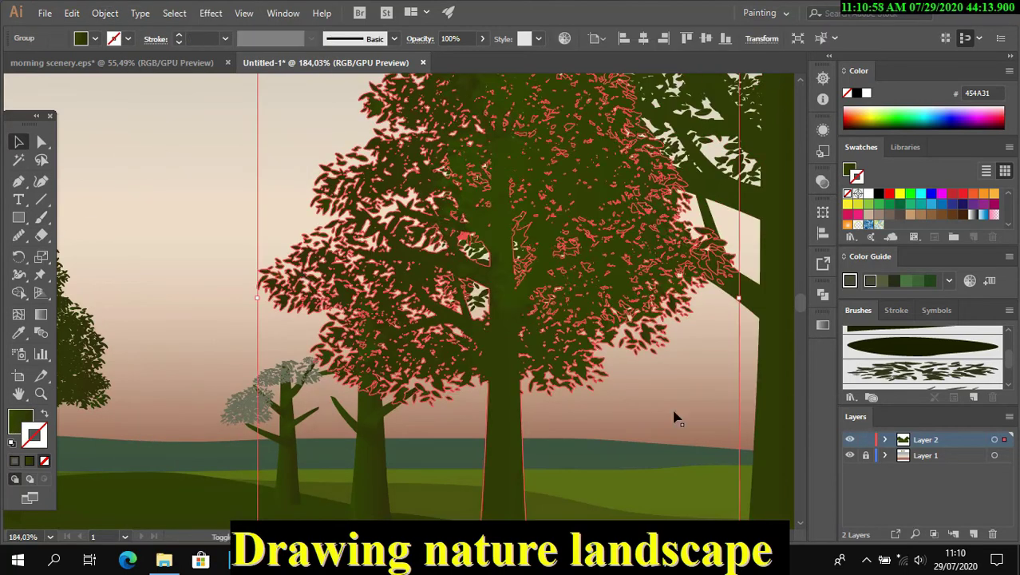
key(Delete)
Paint a shared leafy crown over both small trees, extending its left edge and upper right.
key(b)
drag(383, 392, 449, 387)
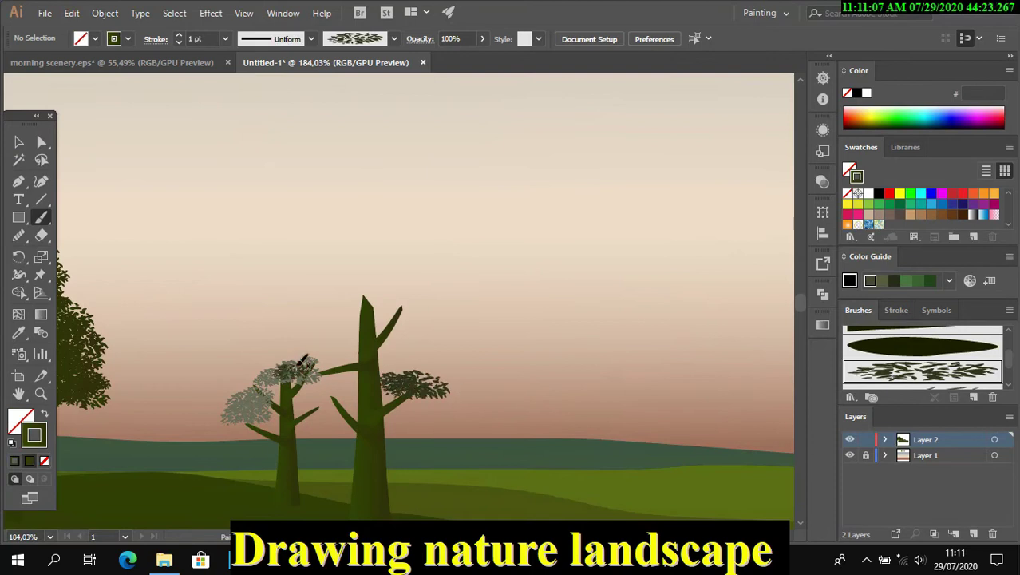
mouse_move(238, 371)
mouse_down()
mouse_move(359, 360)
mouse_move(277, 396)
mouse_move(313, 372)
mouse_move(239, 352)
mouse_move(351, 312)
mouse_move(336, 296)
mouse_move(467, 312)
mouse_move(456, 337)
mouse_move(289, 274)
mouse_move(351, 251)
mouse_move(459, 257)
mouse_move(280, 283)
mouse_move(380, 273)
mouse_up()
key(ctrl+z)
mouse_move(270, 395)
mouse_down()
mouse_move(240, 423)
mouse_move(263, 298)
mouse_up()
drag(199, 362, 214, 391)
mouse_move(291, 287)
mouse_down()
mouse_move(383, 240)
mouse_move(334, 251)
mouse_move(398, 256)
mouse_move(258, 276)
mouse_up()
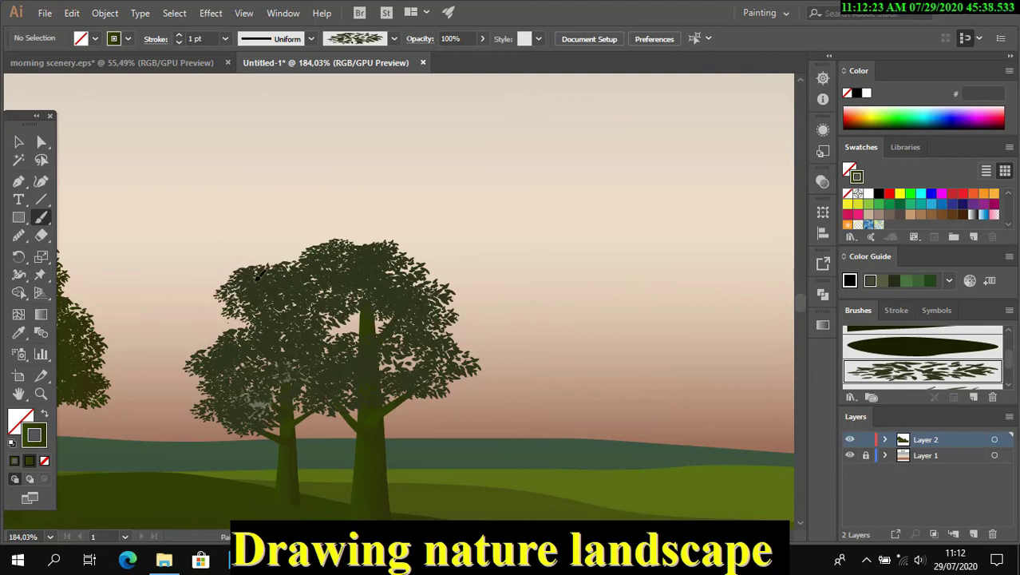
mouse_move(352, 247)
mouse_down()
mouse_move(411, 254)
mouse_move(253, 265)
mouse_up()
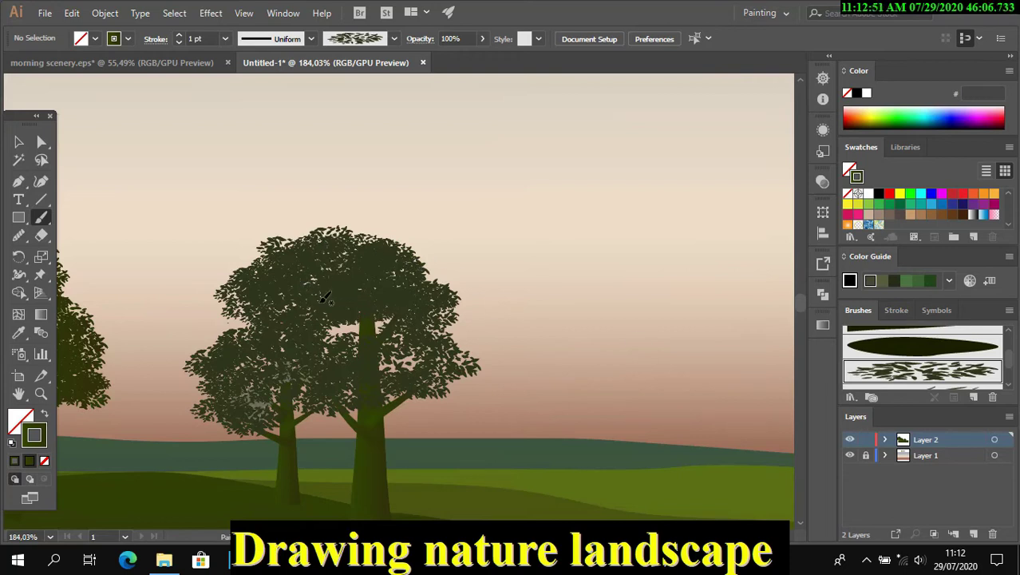
Select the painted leaves by similar colour, expand their appearance and unite them into one shape.
click(18, 161)
click(335, 319)
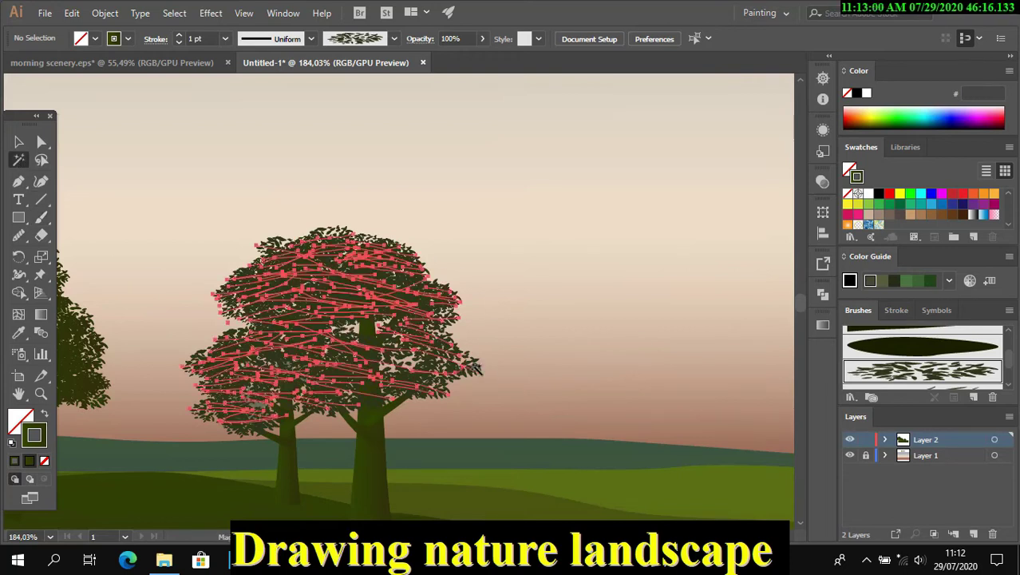
key(v)
click(105, 12)
click(194, 170)
click(824, 293)
click(651, 328)
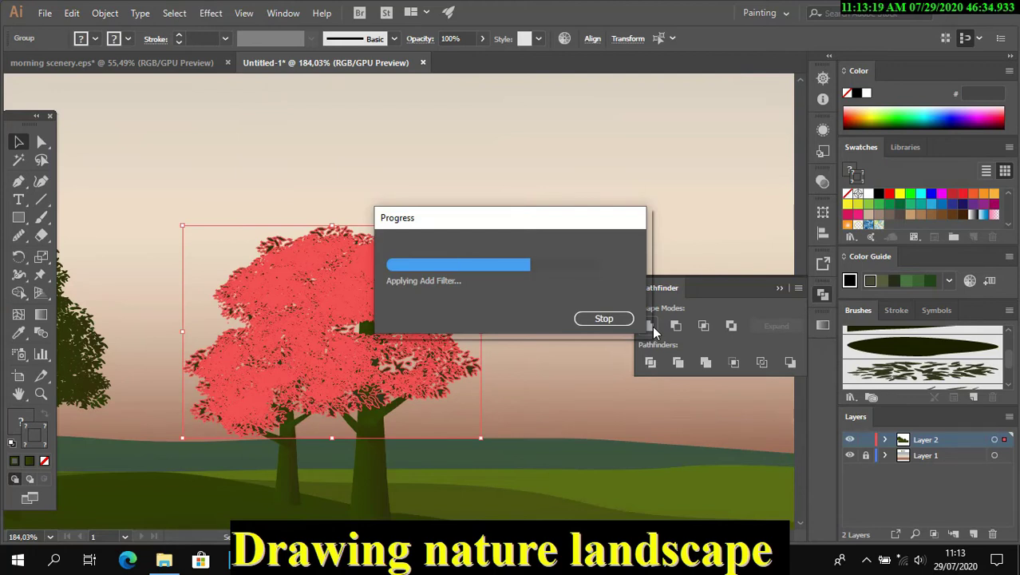
click(780, 288)
Lock the horizon line in place.
click(104, 13)
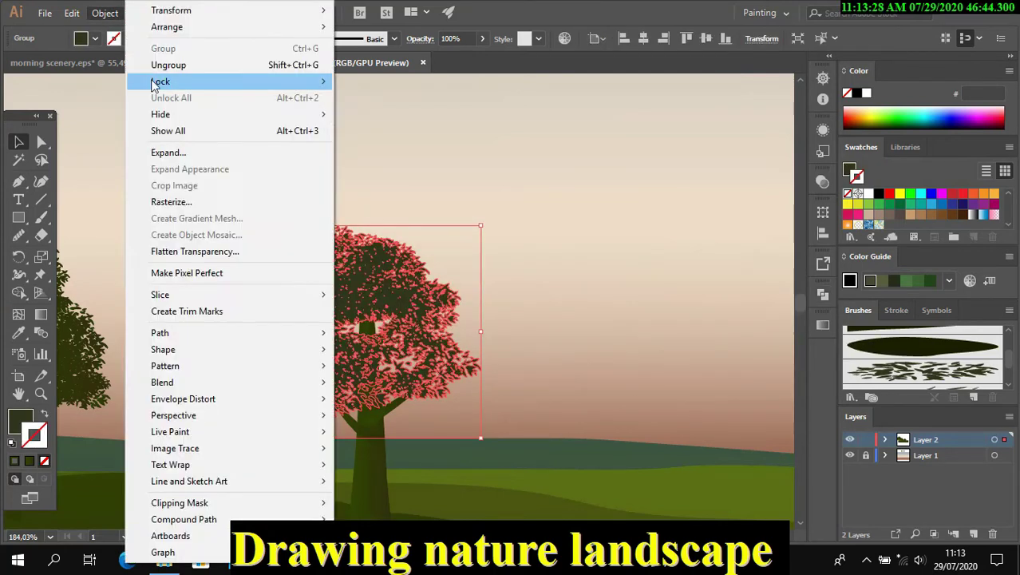
click(425, 451)
click(182, 431)
click(104, 13)
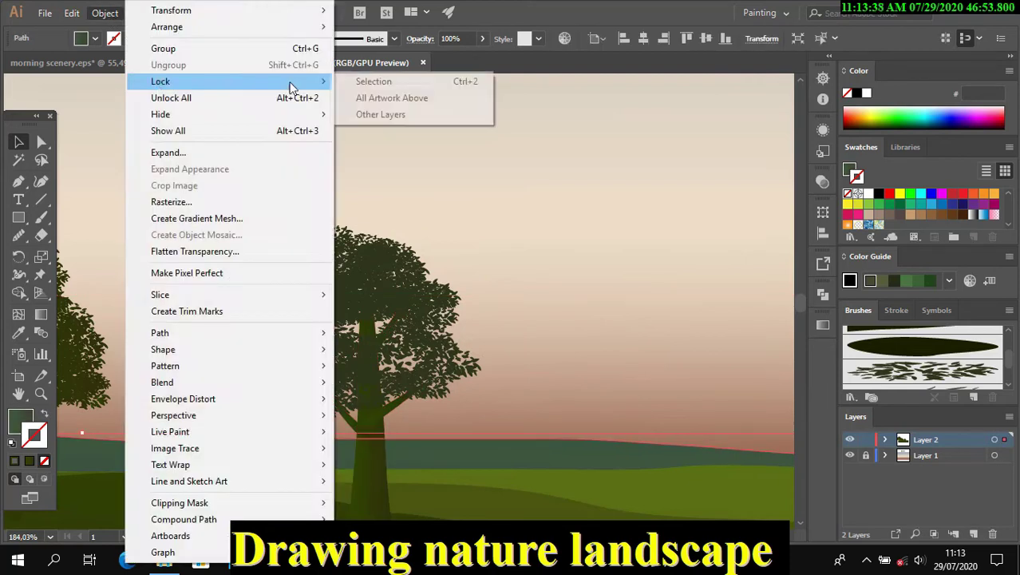
click(373, 81)
Select the new tree group and enlarge it slightly.
click(401, 463)
click(121, 339)
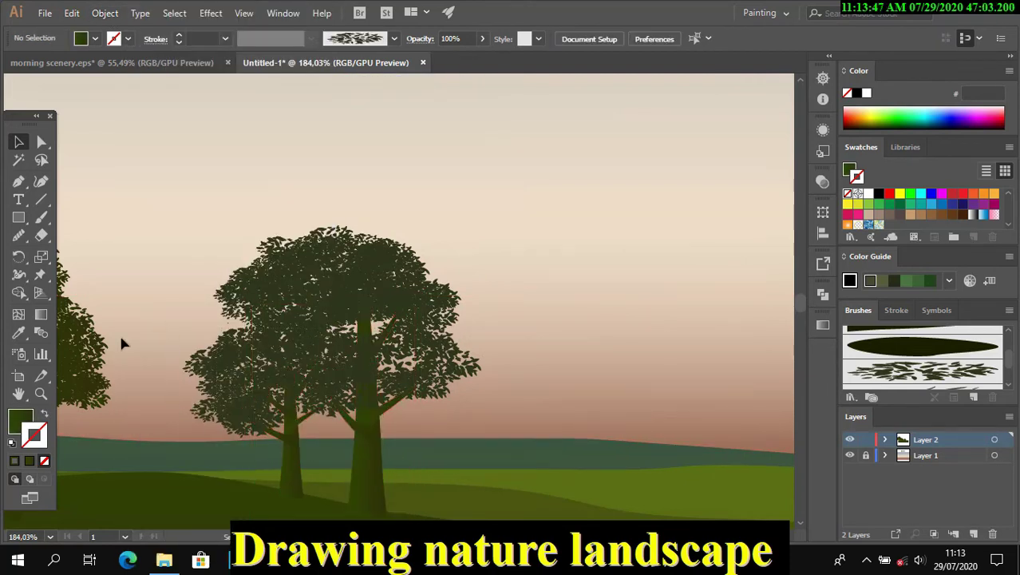
click(105, 13)
click(336, 319)
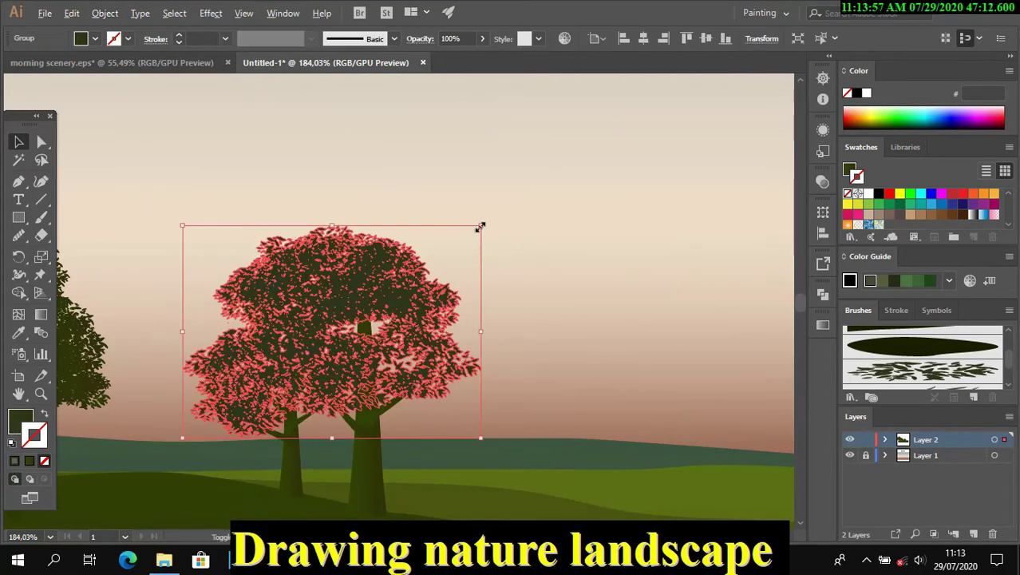
drag(479, 227, 485, 222)
click(221, 228)
Unite the tree group's parts into a single shape with Pathfinder.
click(434, 429)
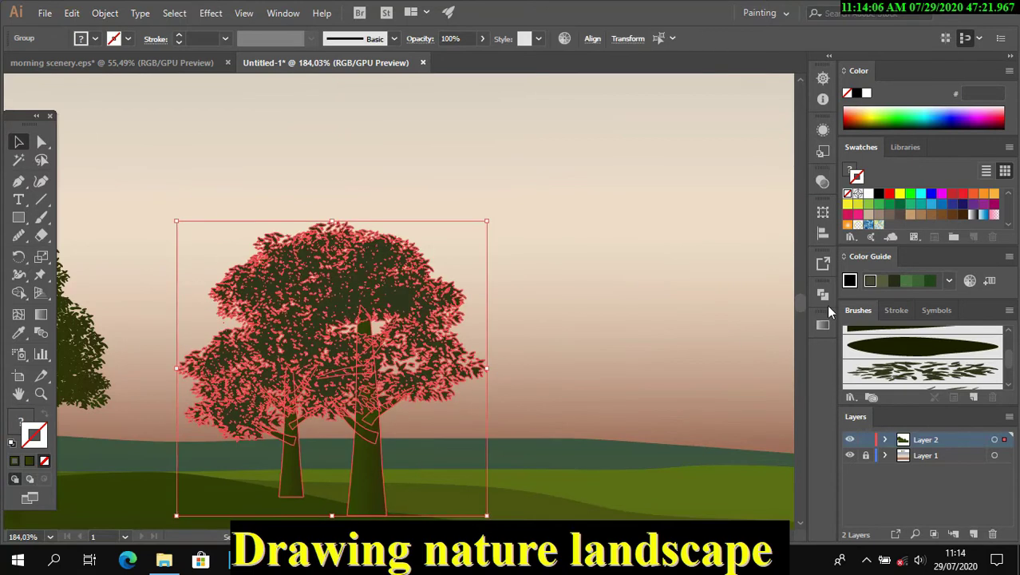
click(823, 294)
click(656, 323)
click(784, 285)
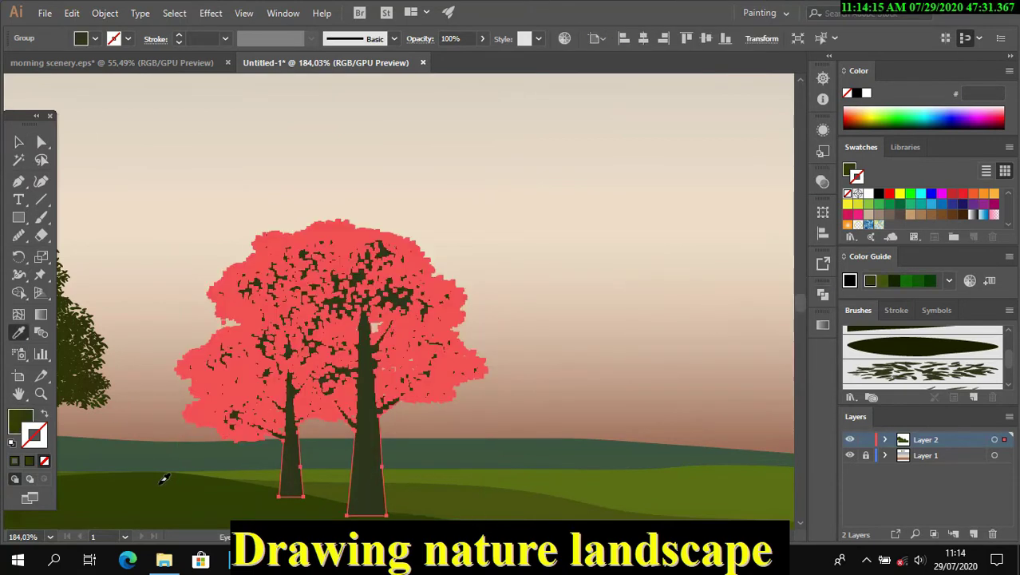
click(132, 75)
click(105, 13)
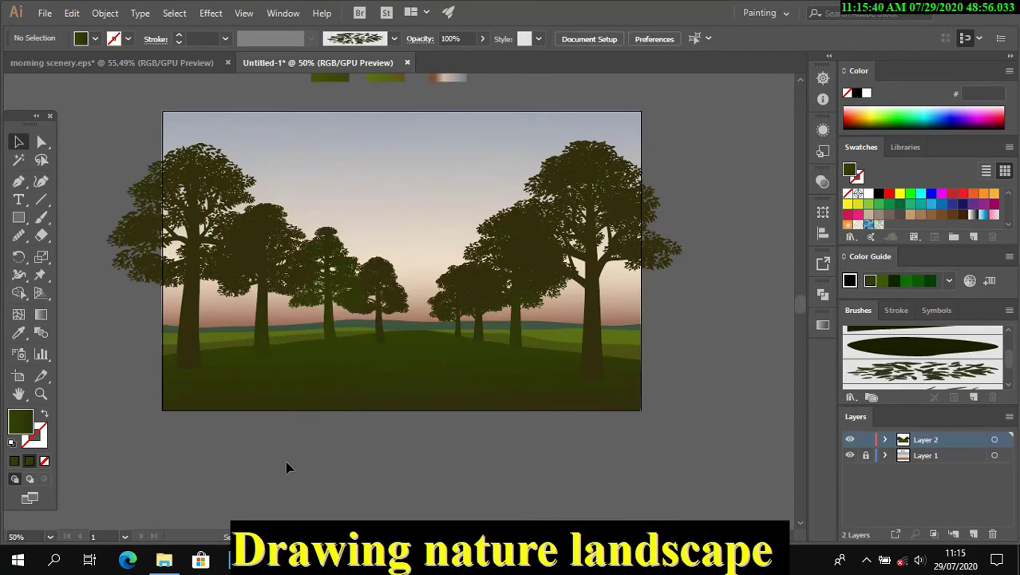
Recolour the four middle trees a brighter, richer olive in Recolor Artwork.
scroll(694, 410, up, 2)
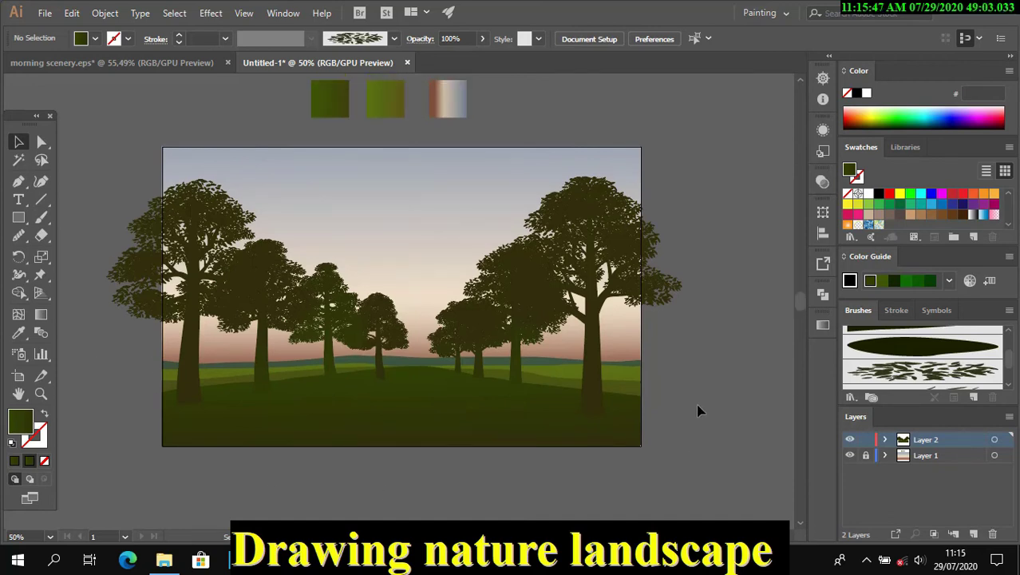
click(397, 352)
shift+click(467, 335)
shift+click(330, 319)
shift+click(511, 319)
click(565, 38)
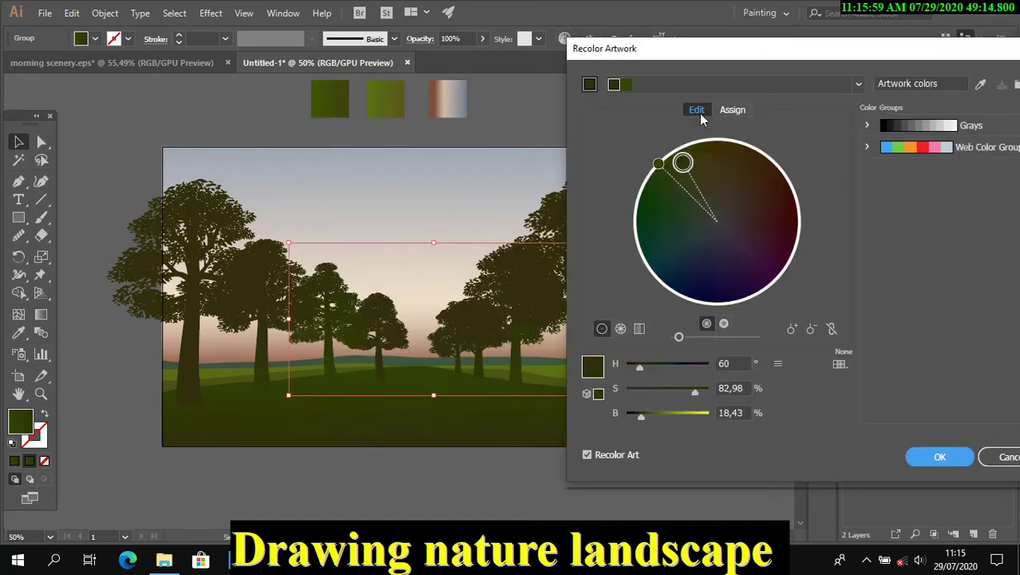
drag(685, 344, 685, 337)
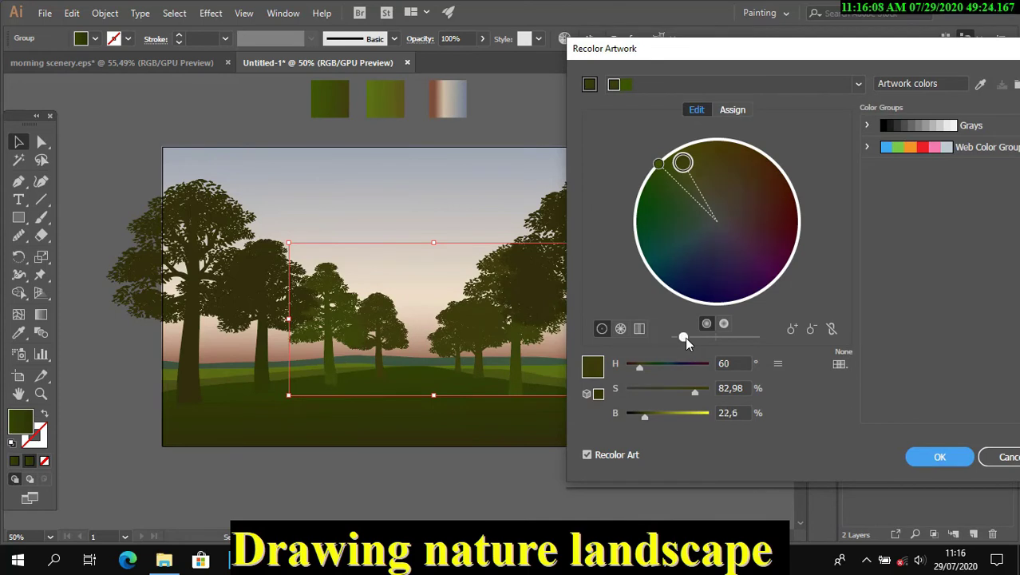
drag(665, 170, 675, 157)
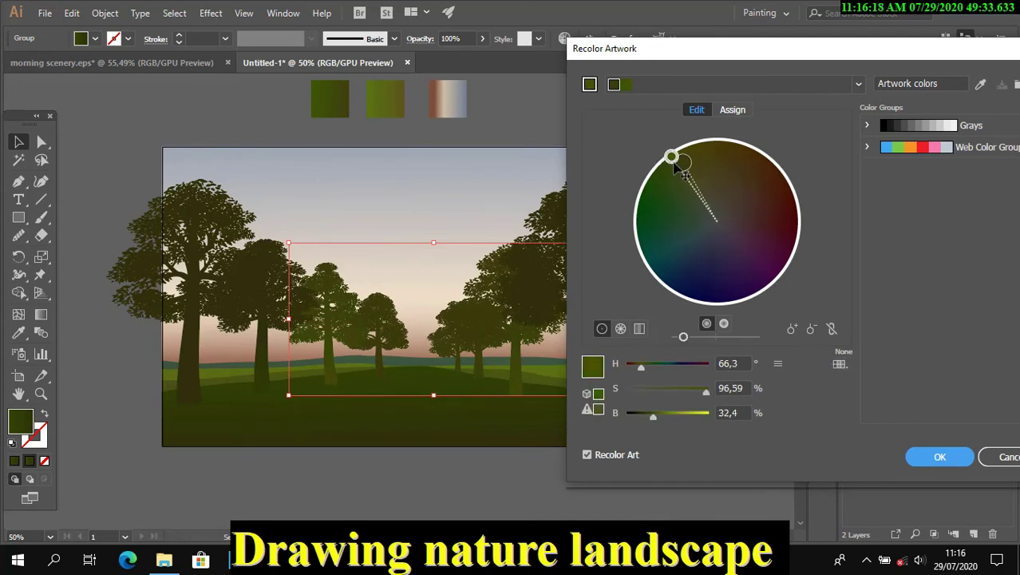
click(940, 456)
click(713, 334)
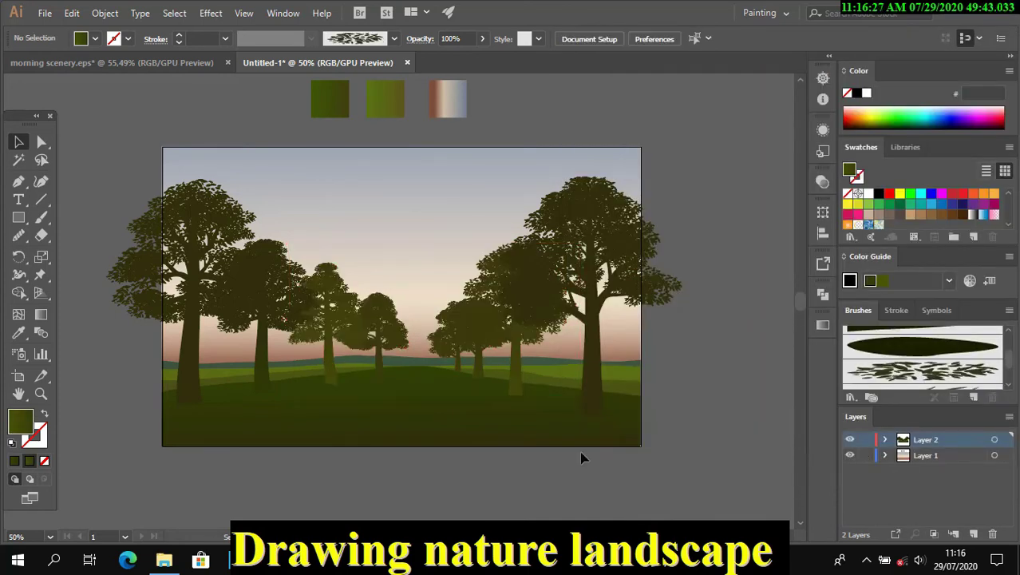
Bring the ground shape in front of the tree trunk bases.
click(559, 424)
click(105, 13)
click(384, 30)
click(710, 438)
Inspect the ground shape's gradient with the Gradient tool, then deselect it.
key(g)
click(414, 381)
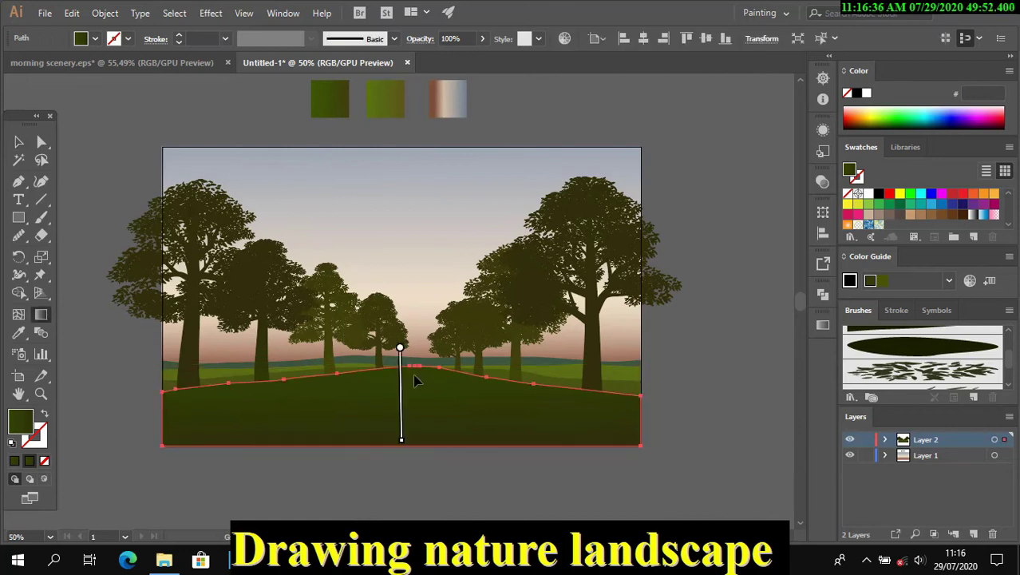
key(v)
click(75, 285)
scroll(725, 408, down, 1)
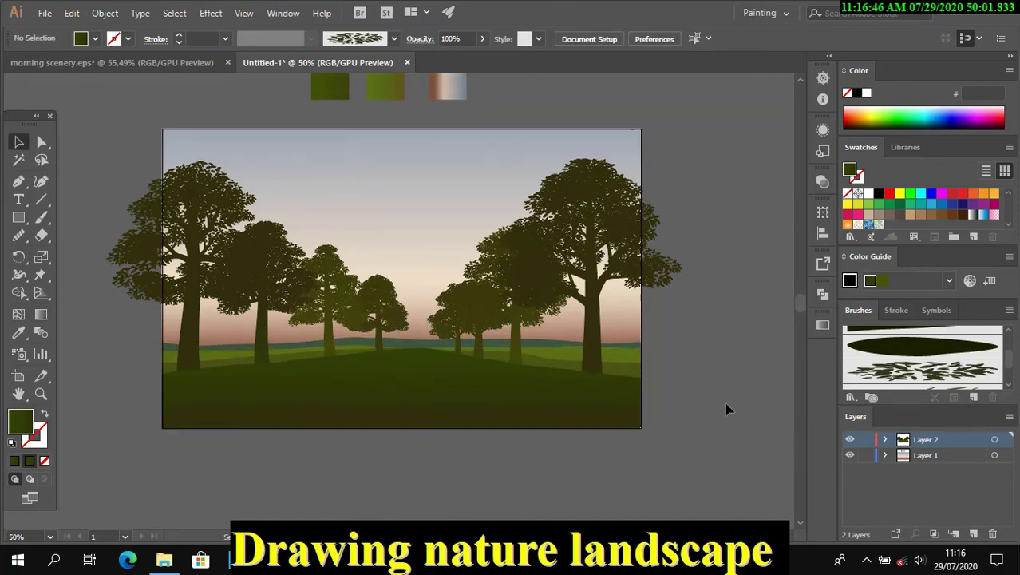
Fine-tune the fading gradient on the two smallest middle trees.
click(379, 335)
shift+click(467, 336)
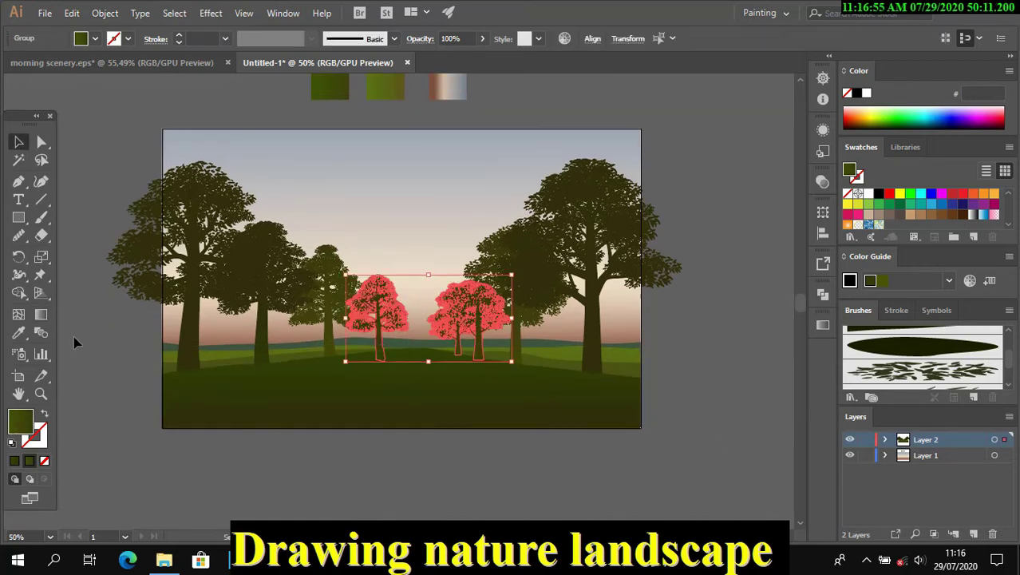
click(41, 314)
key(ctrl+shift+a)
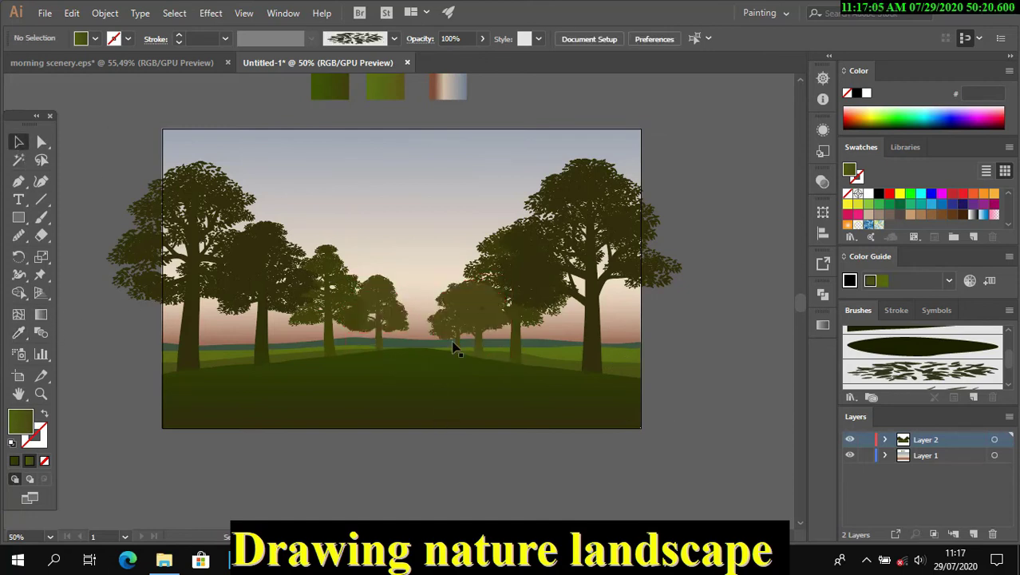
click(380, 344)
shift+click(467, 336)
click(41, 315)
key(v)
click(651, 468)
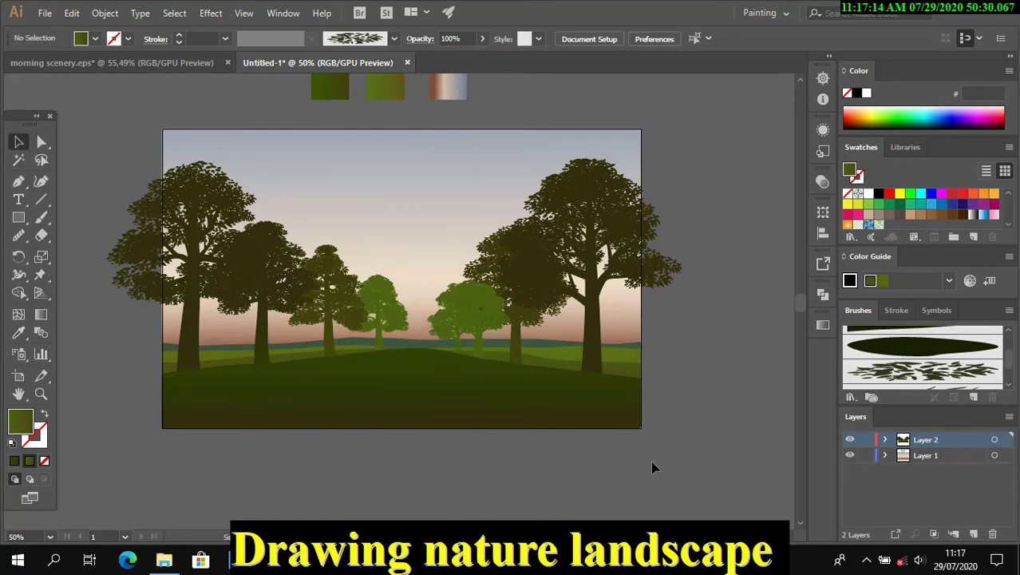
Darken the left and right tree groups with Recolor Artwork.
click(519, 319)
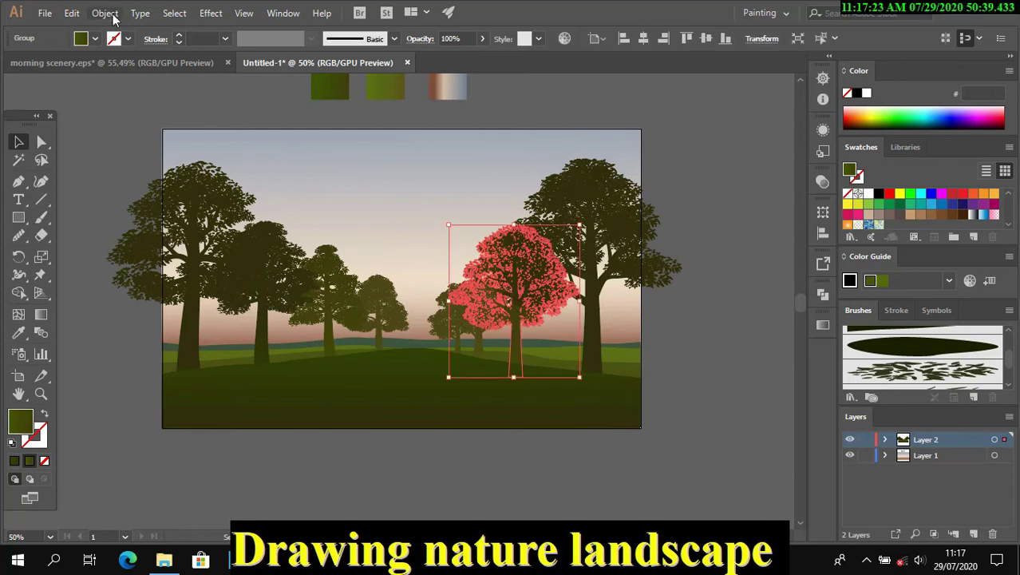
click(713, 367)
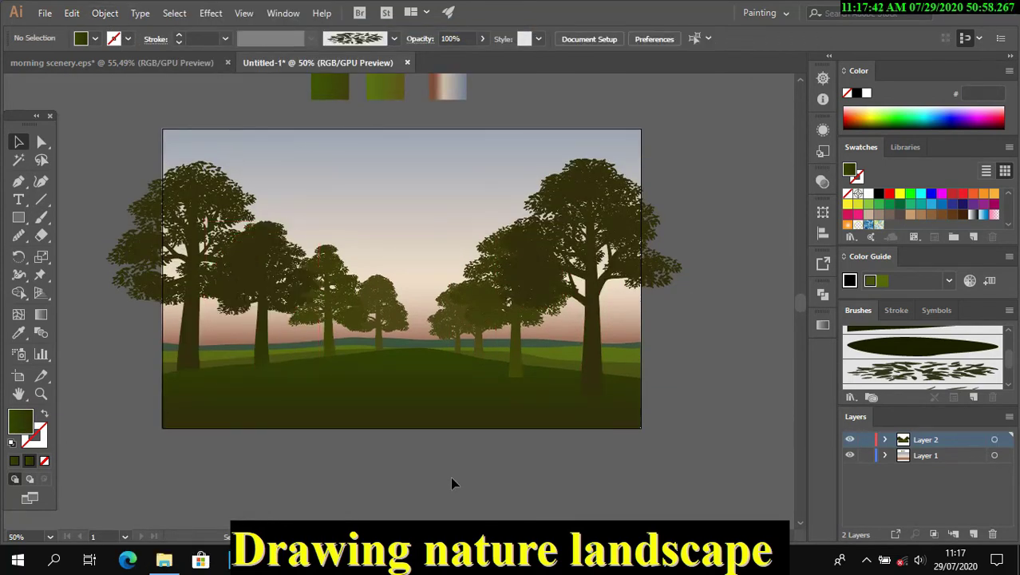
click(192, 240)
shift+click(631, 291)
click(565, 39)
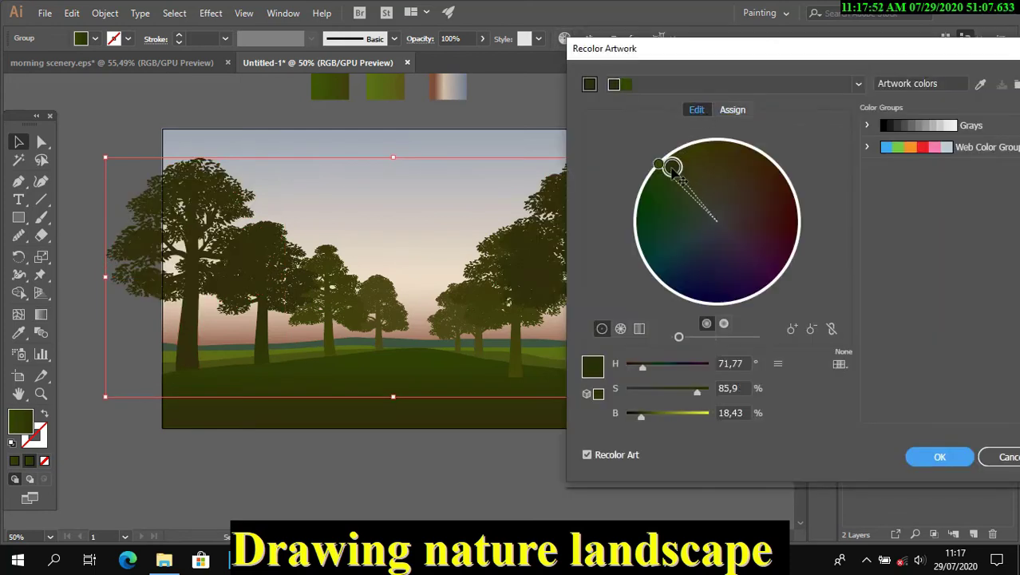
click(940, 456)
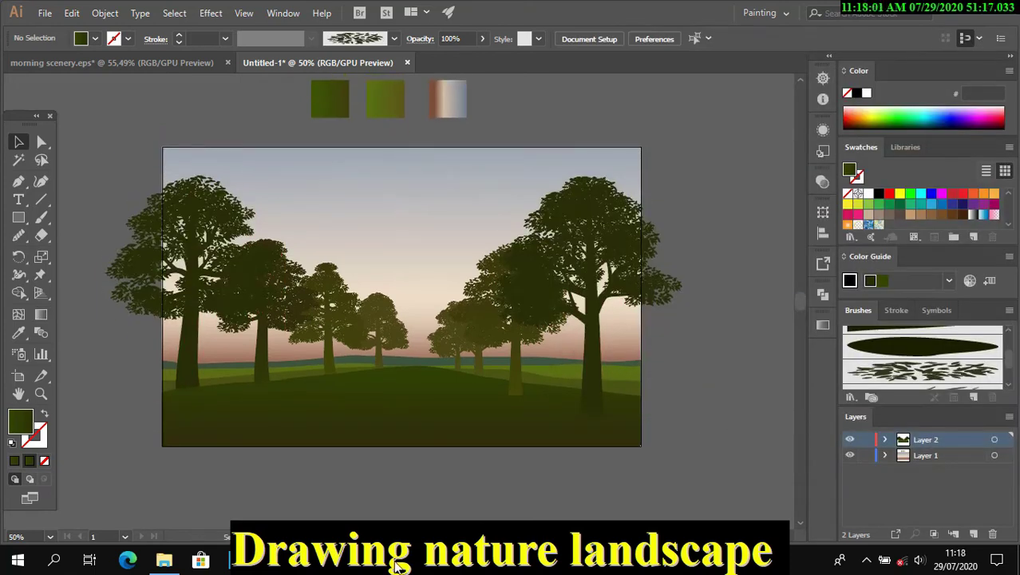
Recolour the ground a deep green (hue 79.17°, saturation 100%, brightness 26%), then darken the right trees.
click(577, 440)
click(565, 38)
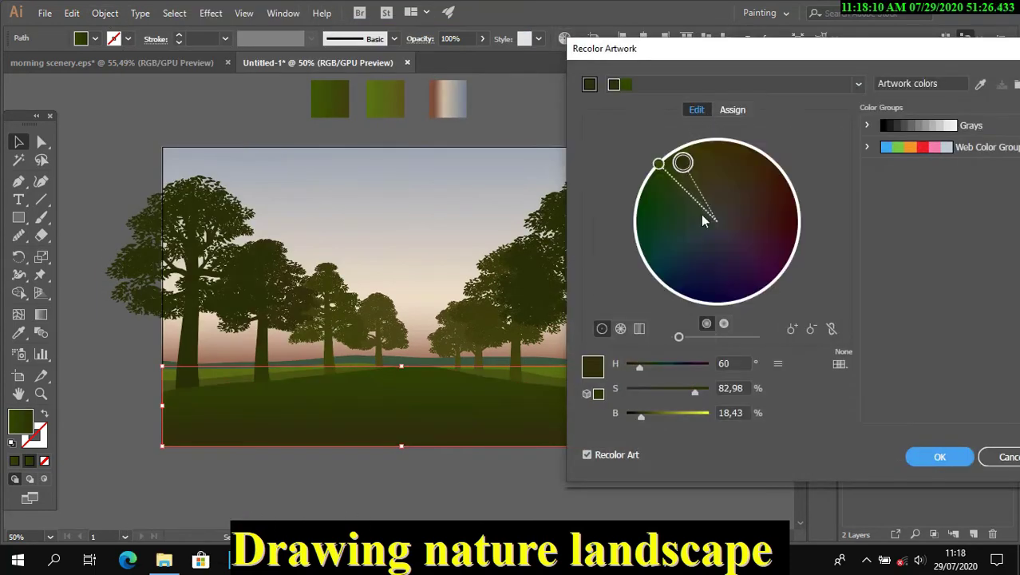
drag(659, 164, 662, 169)
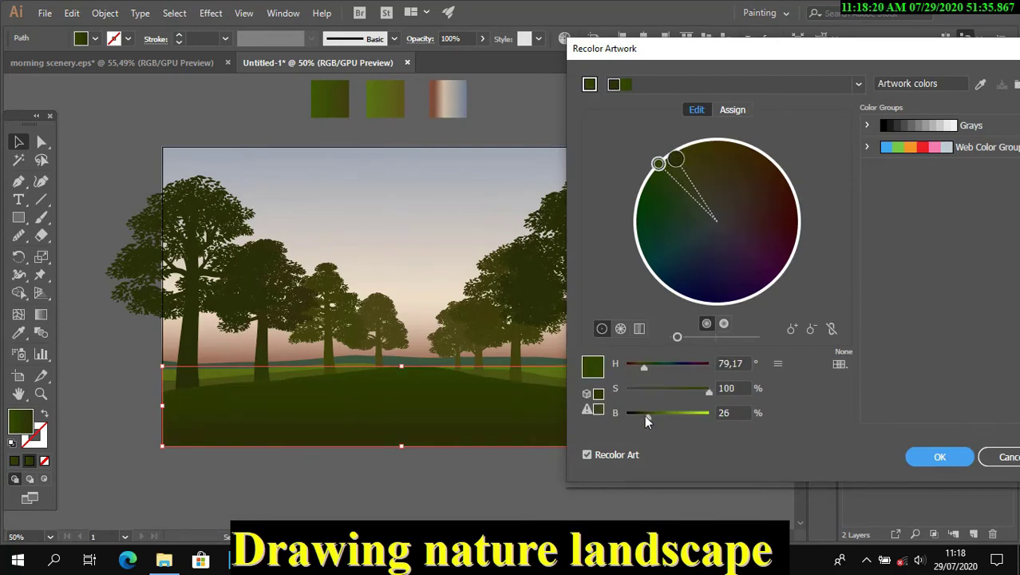
drag(647, 421, 636, 414)
click(940, 456)
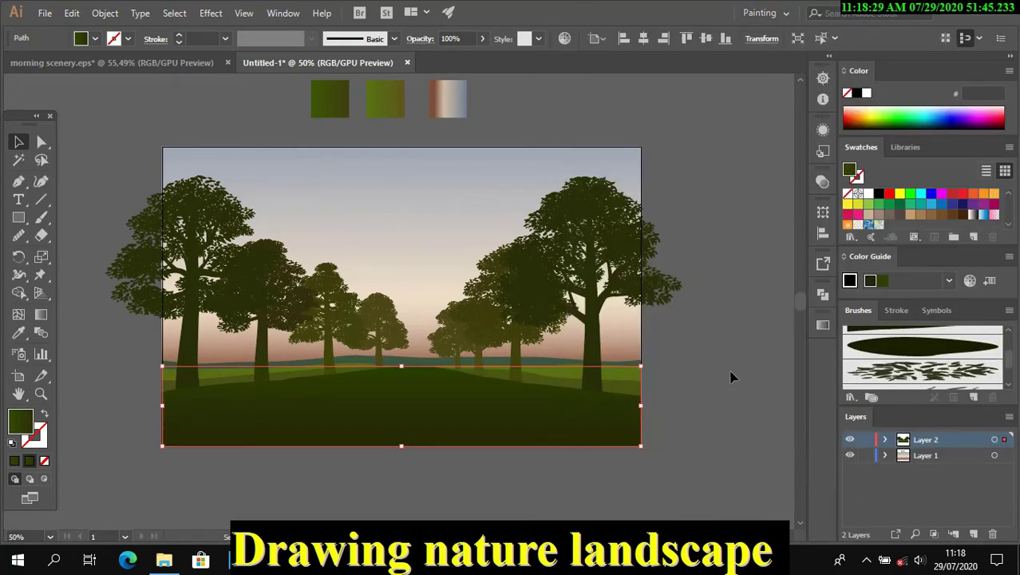
click(730, 377)
key(ctrl+z)
click(564, 38)
key(Return)
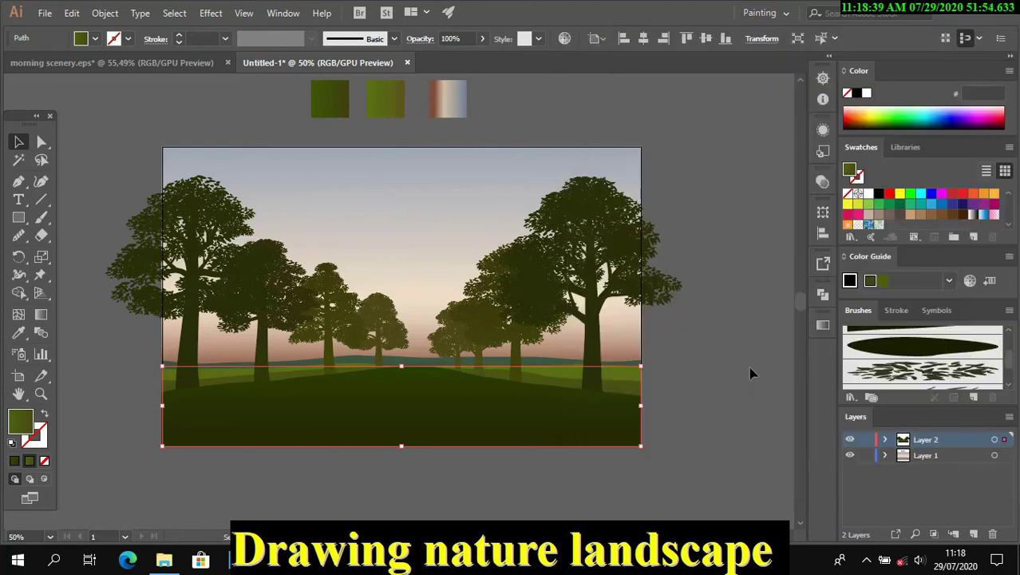
click(750, 368)
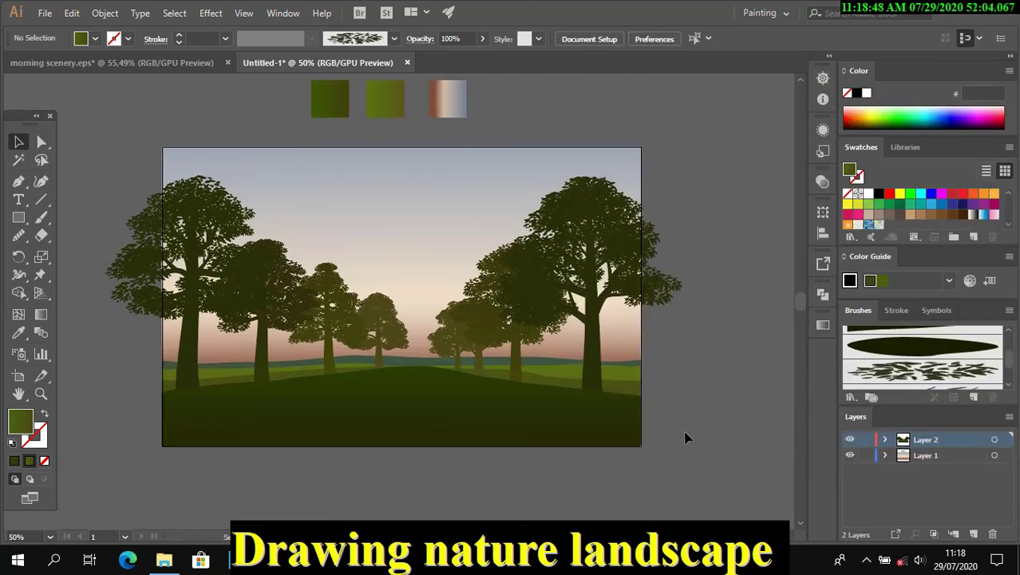
click(661, 299)
click(724, 231)
Nudge the left tree group slightly right and erase its part beyond the artboard edge.
click(128, 240)
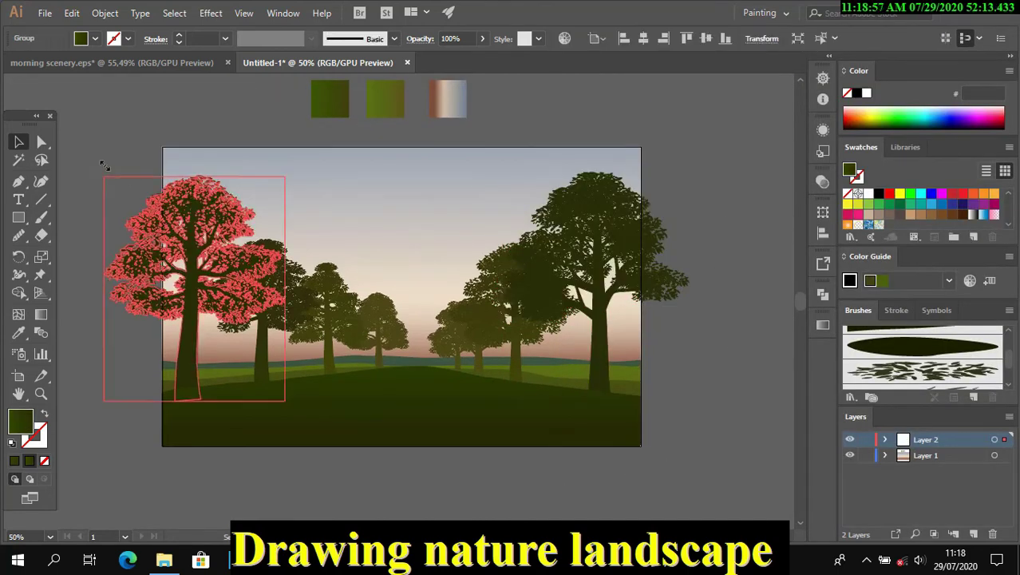
click(160, 206)
drag(159, 206, 169, 206)
click(127, 137)
scroll(128, 137, left, 3)
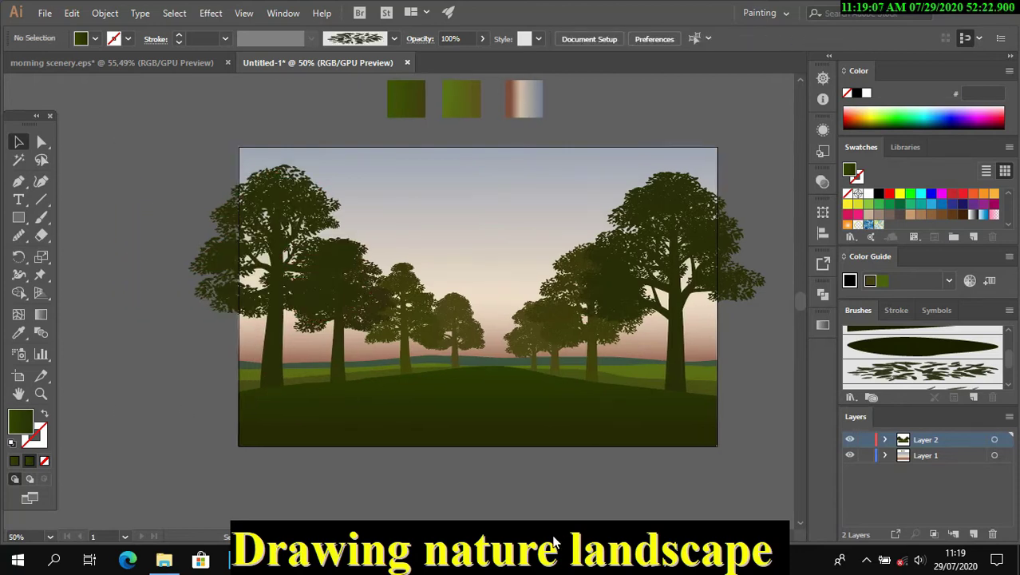
click(239, 263)
key(shift+e)
drag(150, 125, 264, 479)
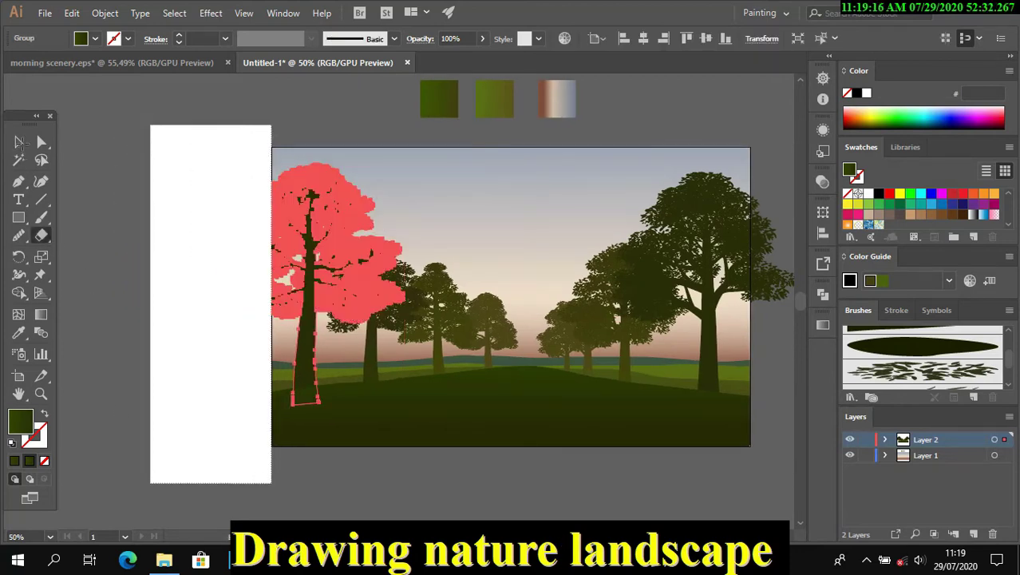
key(v)
Erase the right tree's overhang beyond the right artboard edge.
scroll(639, 239, right, 3)
click(615, 272)
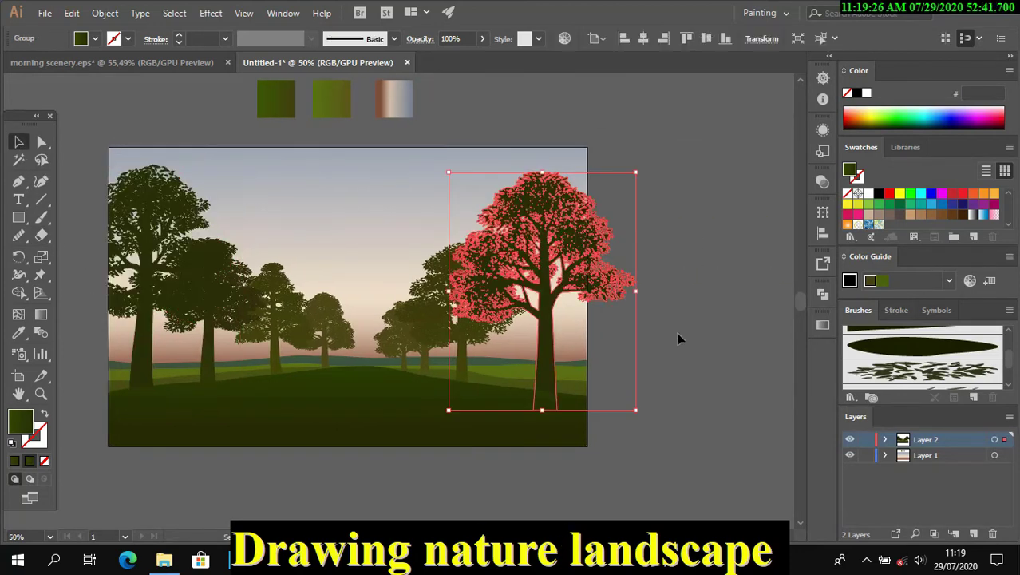
key(shift+e)
drag(716, 115, 587, 445)
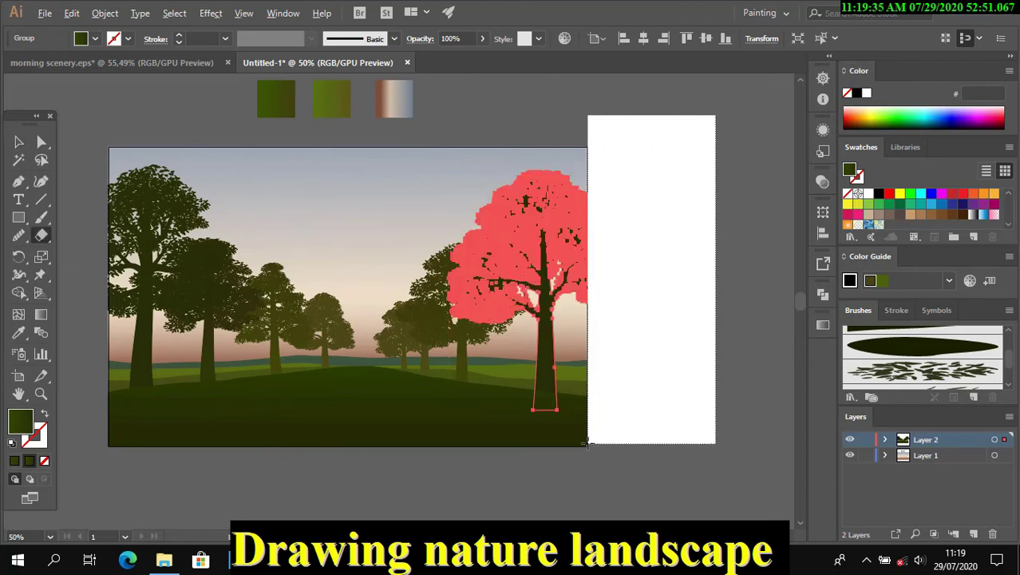
key(v)
click(671, 193)
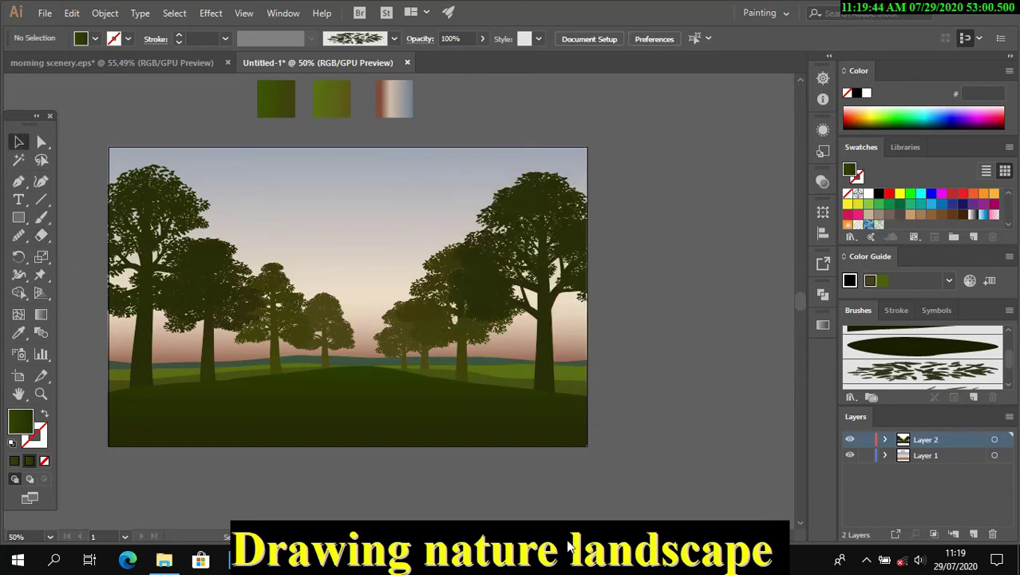
scroll(561, 546, left, 3)
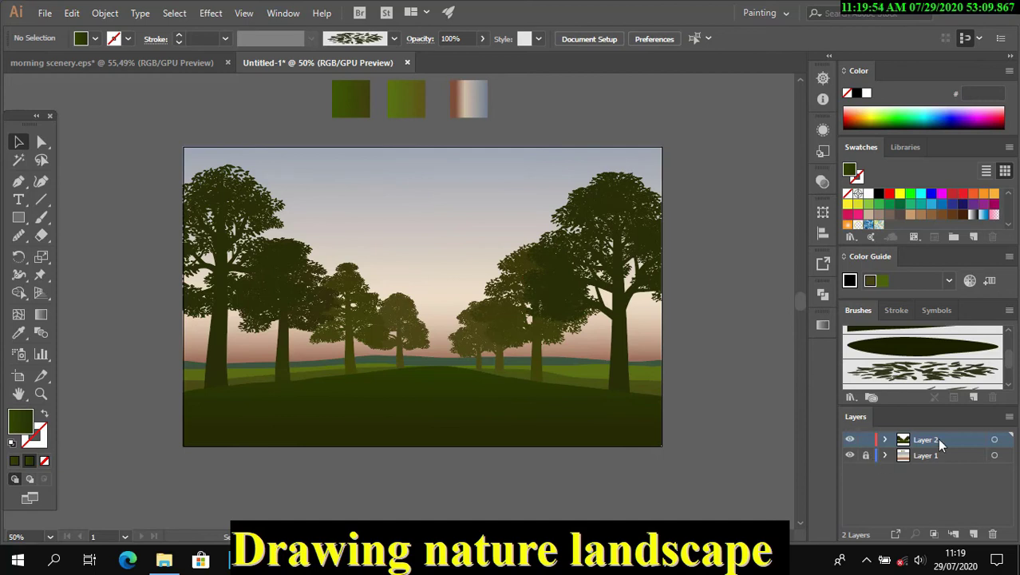
On the upper layer, draw a freehand grass shape whose top edge peaks at the horizon centre.
click(995, 440)
click(104, 13)
click(367, 85)
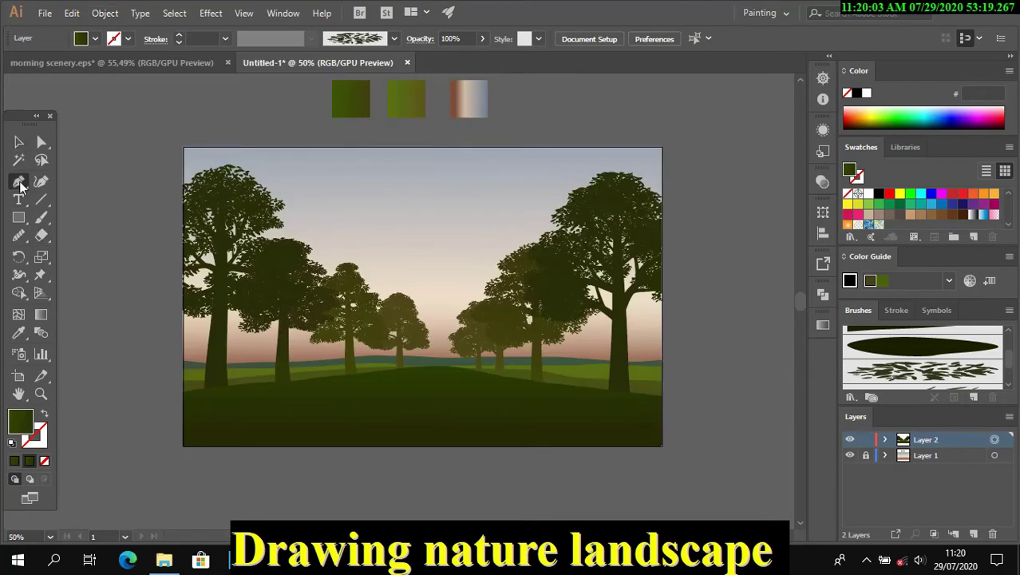
drag(160, 436, 332, 400)
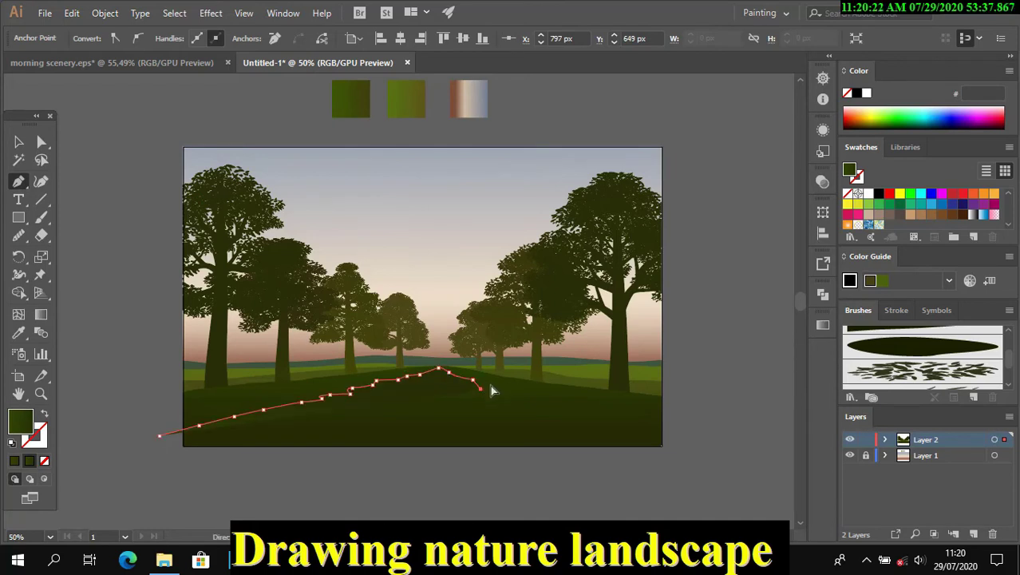
mouse_move(485, 382)
mouse_down()
mouse_move(569, 406)
mouse_move(631, 442)
mouse_move(160, 436)
mouse_up()
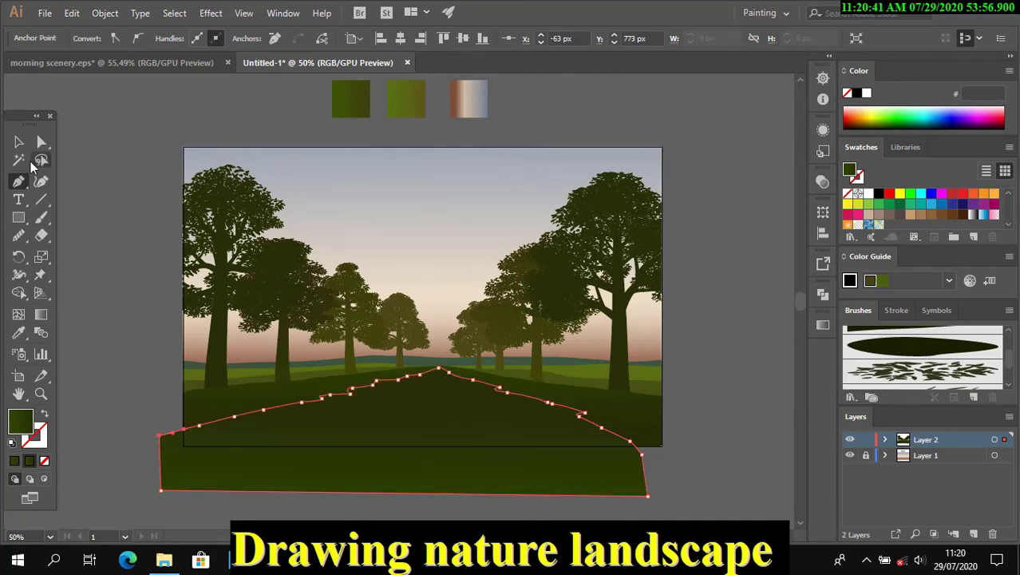
key(v)
scroll(559, 437, down, 1)
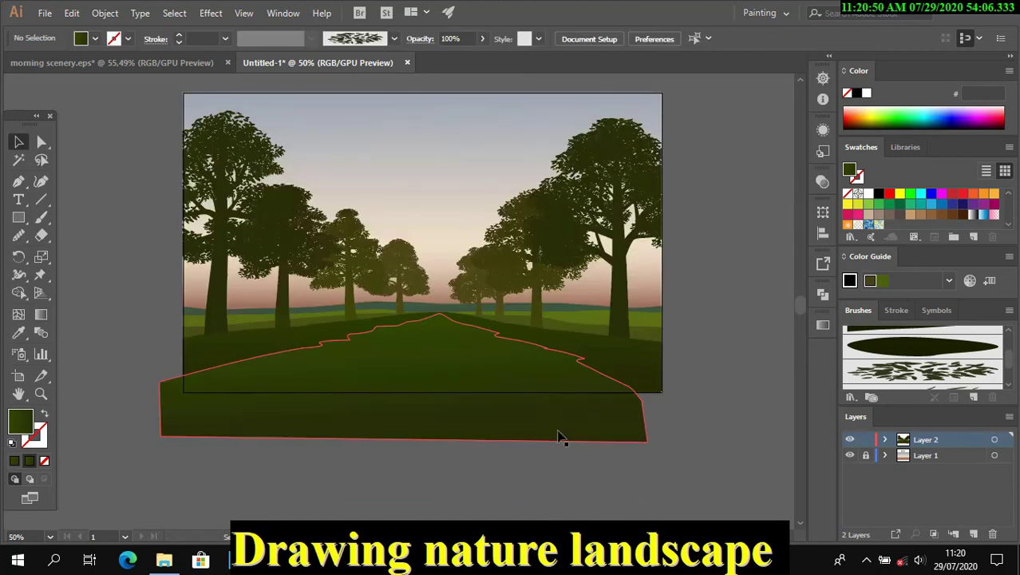
Recolour the grass shape dark olive green (hue 70.11°, saturation 85.47%, brightness 16%).
click(559, 437)
click(564, 38)
click(697, 109)
mouse_move(692, 164)
mouse_down()
mouse_move(721, 178)
mouse_move(704, 176)
mouse_up()
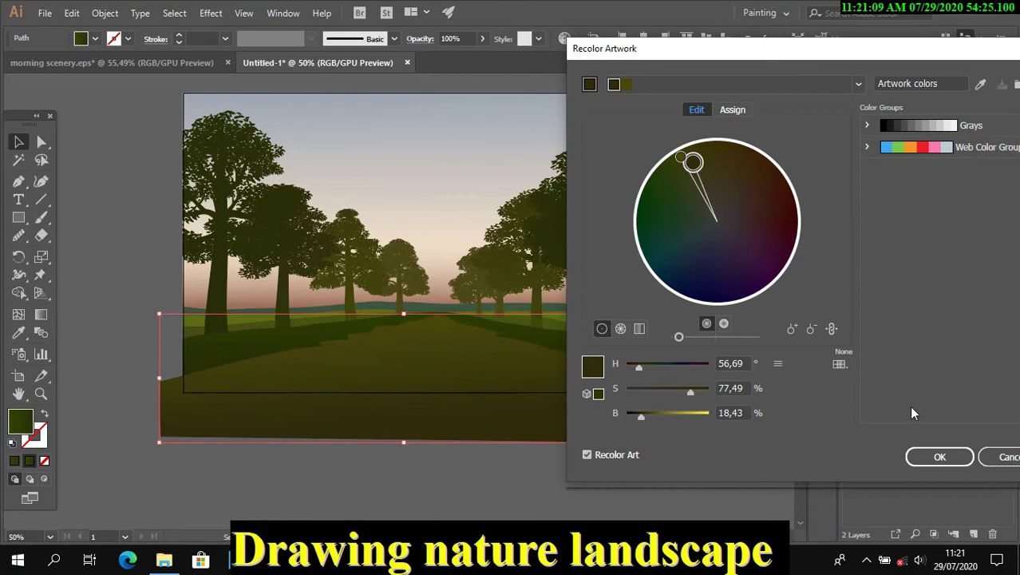
drag(641, 416, 639, 414)
drag(670, 57, 741, 66)
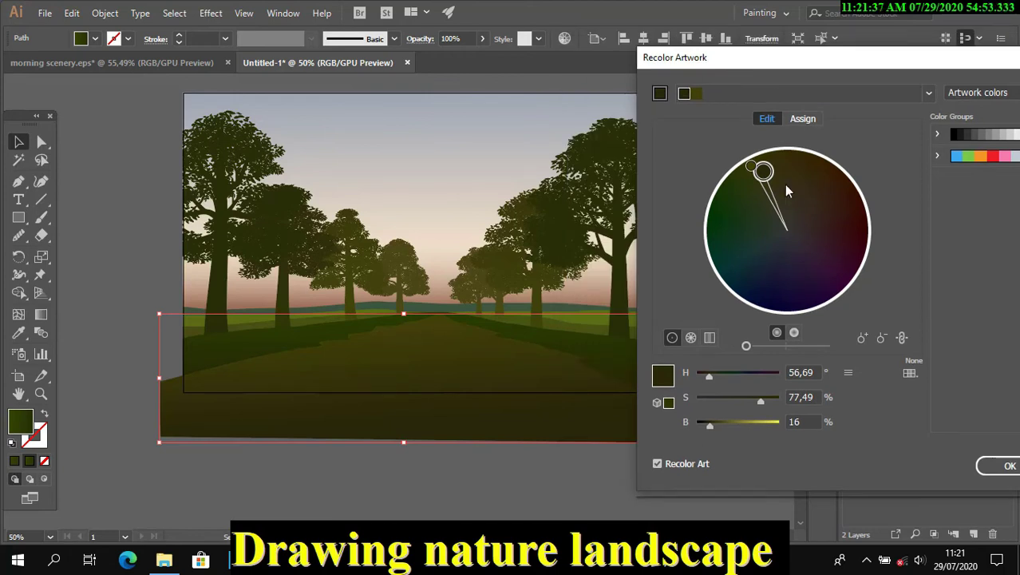
drag(763, 171, 741, 171)
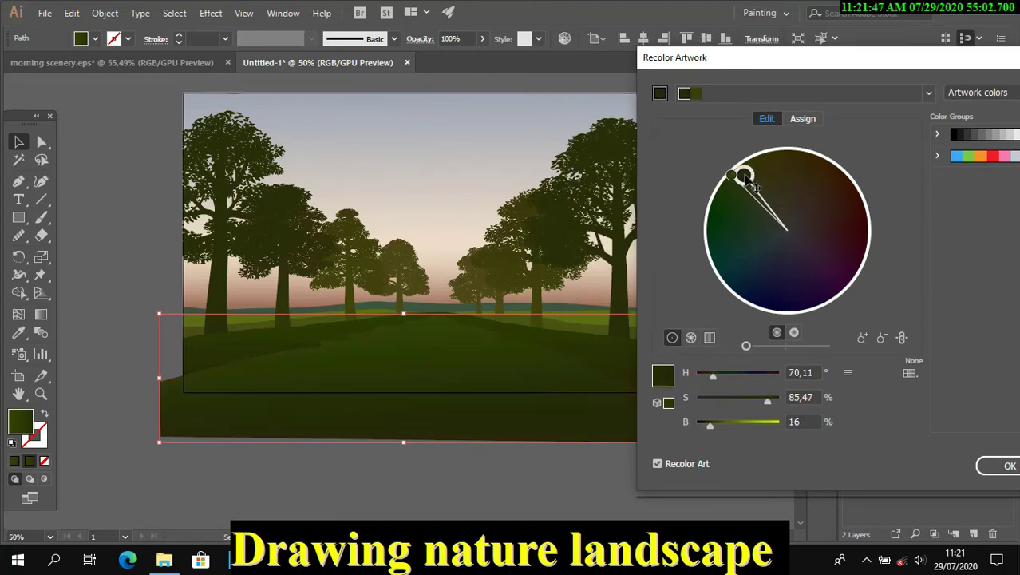
click(1010, 465)
click(694, 382)
click(559, 376)
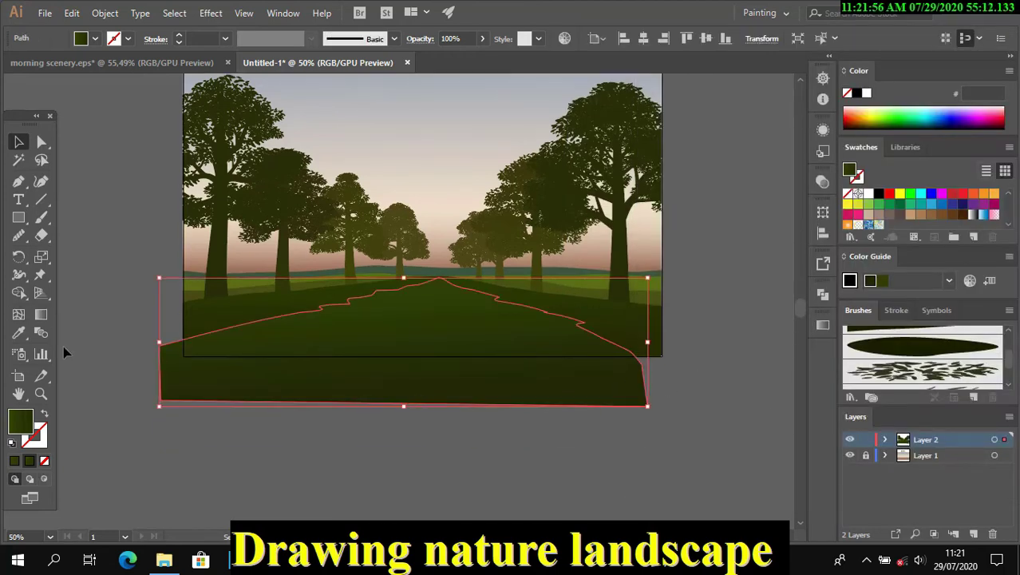
click(18, 182)
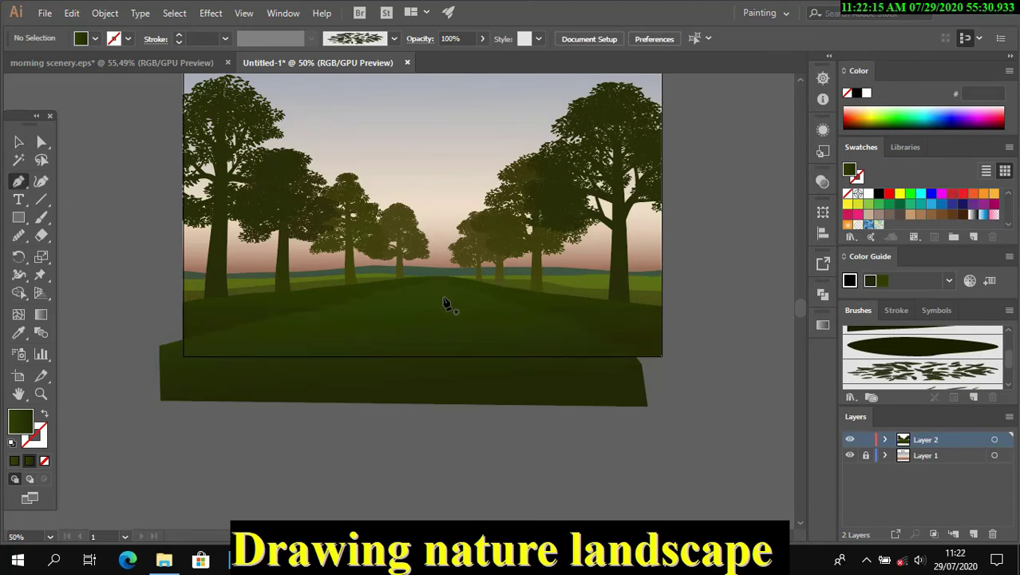
Draw a road shape narrowing to the horizon centre and give it a vertical gradient.
click(443, 279)
drag(603, 357, 707, 387)
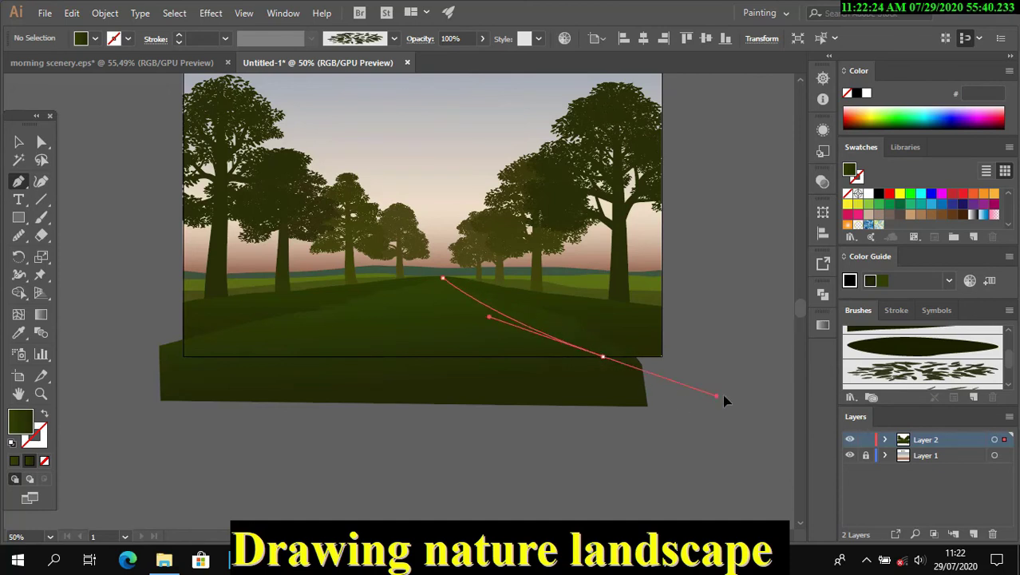
drag(183, 355, 281, 337)
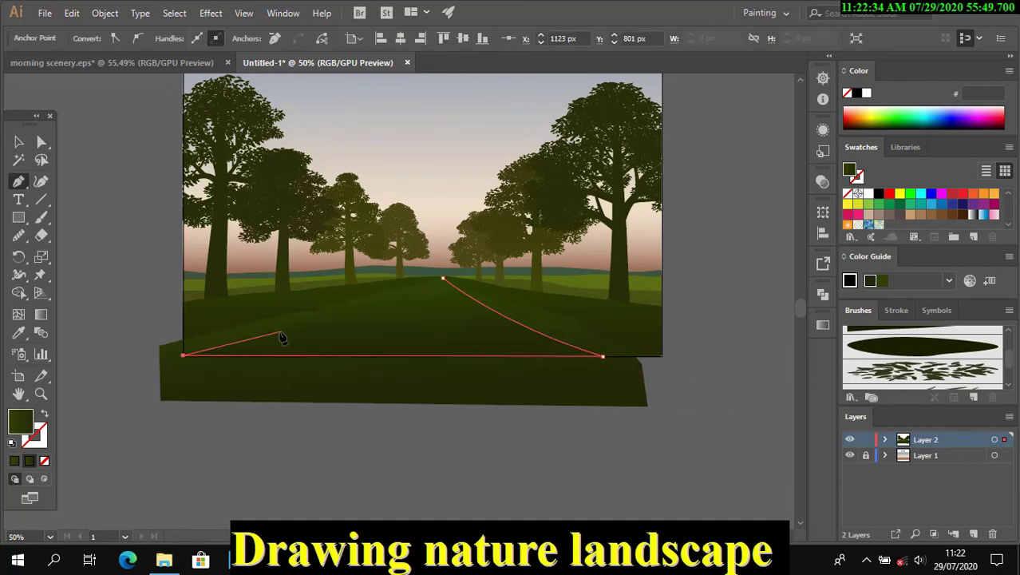
click(443, 278)
key(v)
click(398, 343)
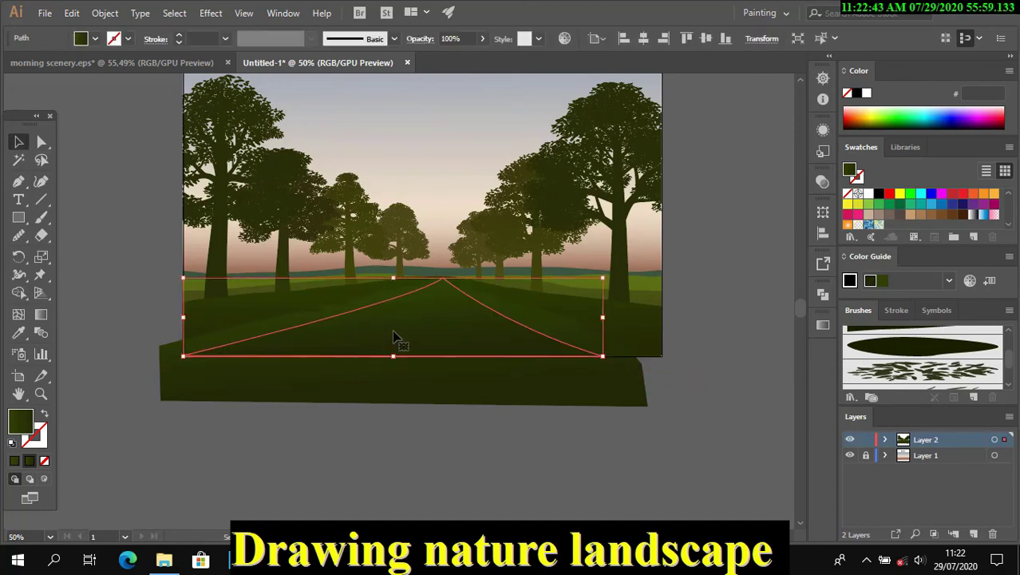
key(g)
drag(396, 278, 396, 360)
key(v)
Recolour the road dark greyish-brown (hue 48.27°, saturation 28.2%, brightness 19.8%).
drag(396, 289, 437, 433)
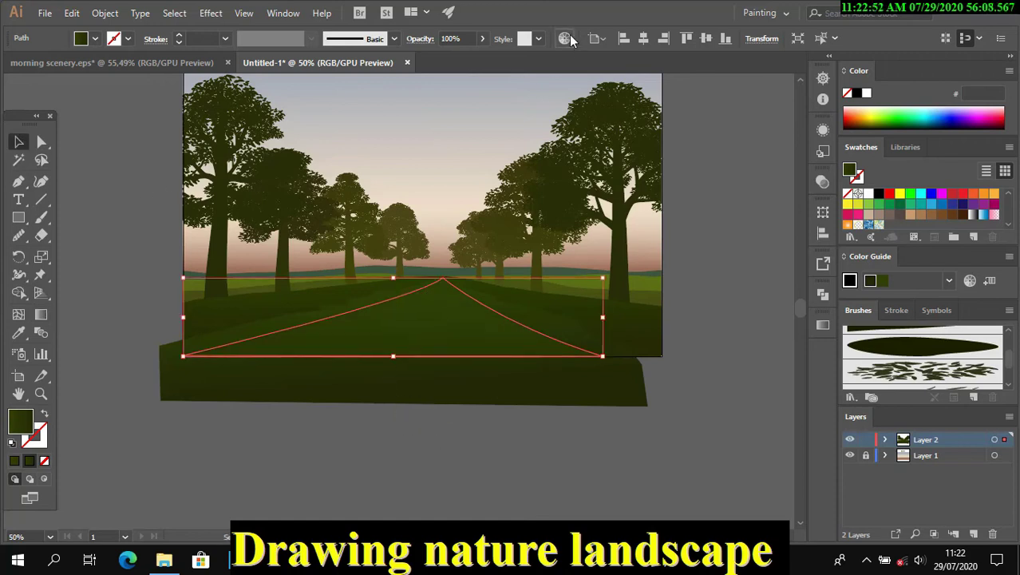
click(564, 38)
mouse_move(744, 175)
mouse_down()
mouse_move(764, 164)
mouse_move(770, 202)
mouse_up()
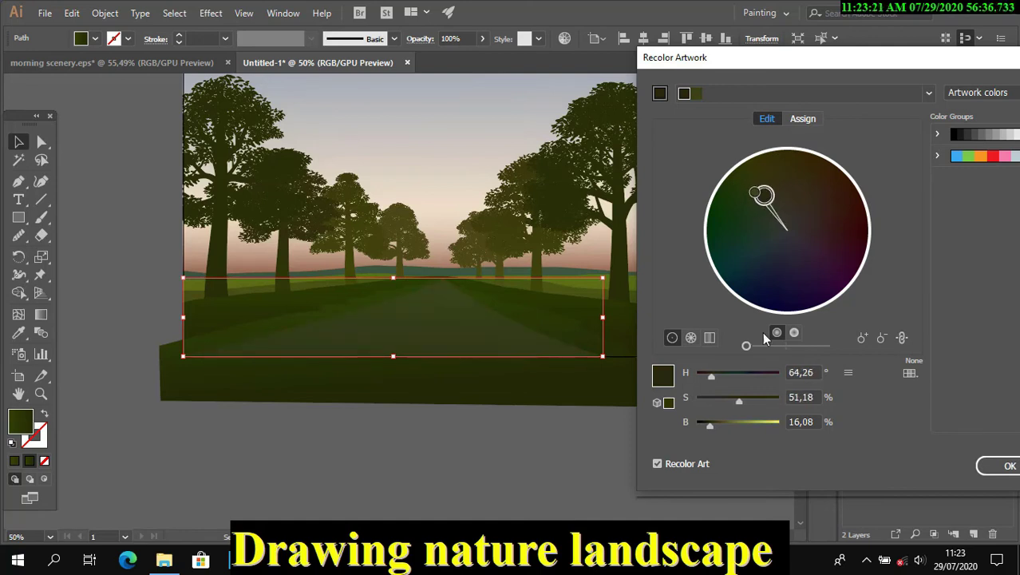
drag(708, 427, 713, 425)
drag(762, 195, 758, 202)
click(1004, 471)
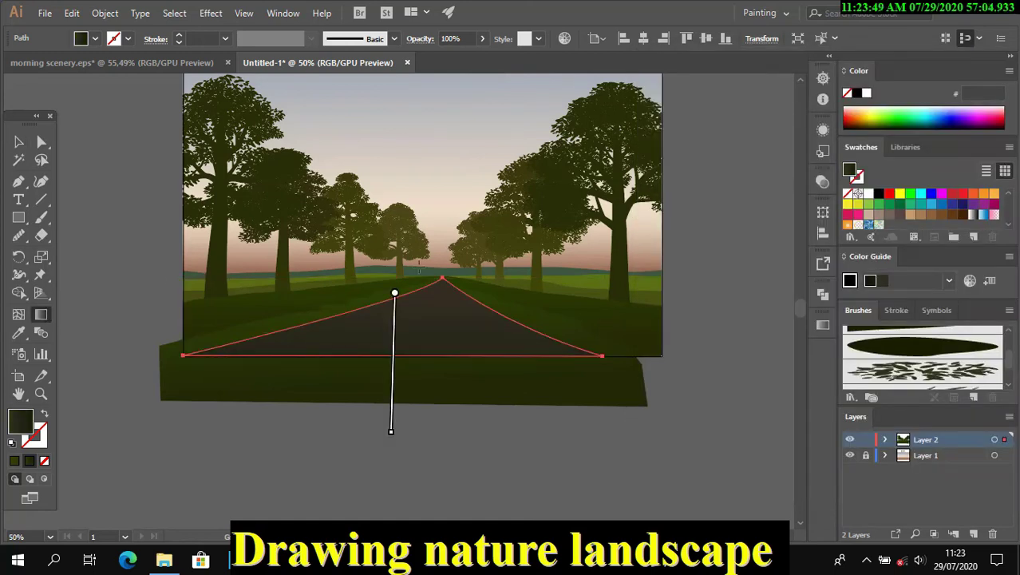
click(120, 118)
click(434, 350)
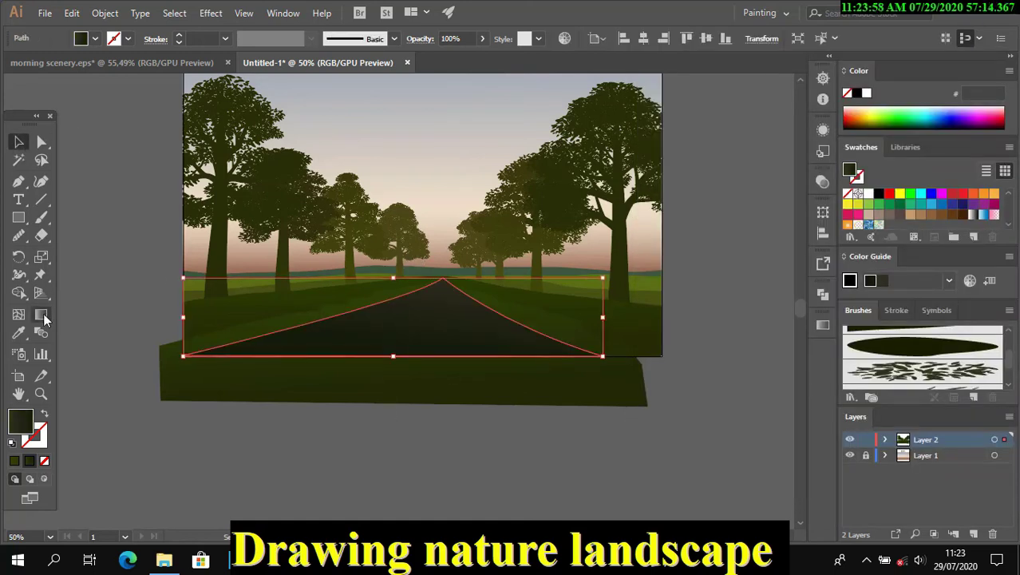
drag(392, 292, 458, 383)
click(713, 463)
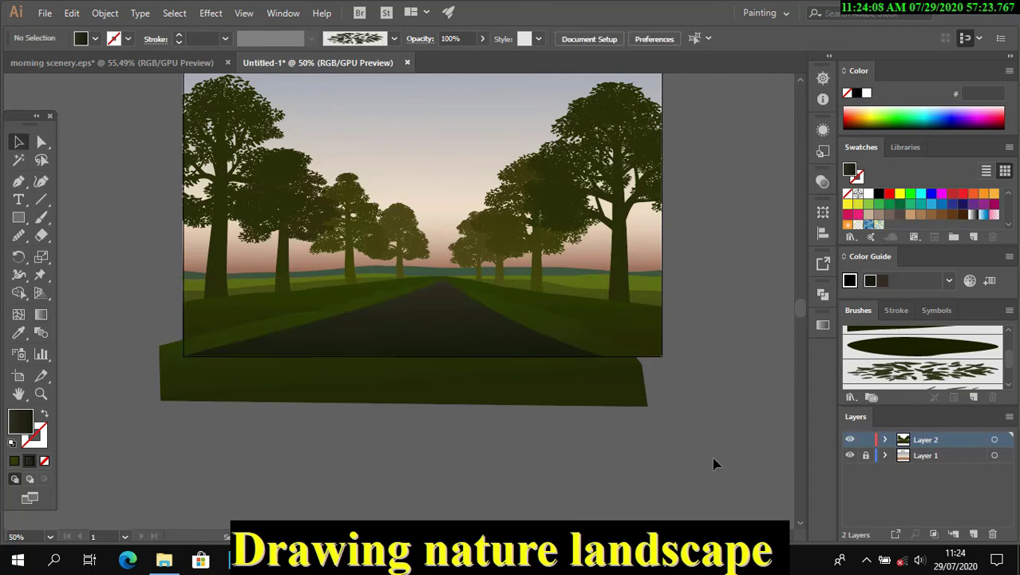
Erase the green ground hanging below the artboard with rectangular eraser sweeps.
key(ctrl+a)
key(shift+e)
drag(107, 219, 178, 455)
drag(717, 467, 150, 354)
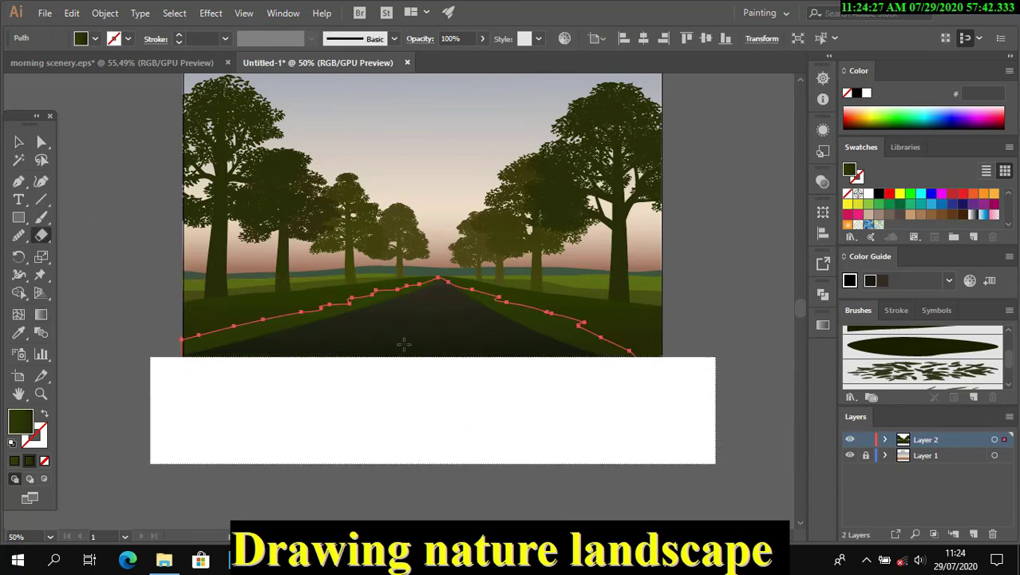
key(v)
click(722, 192)
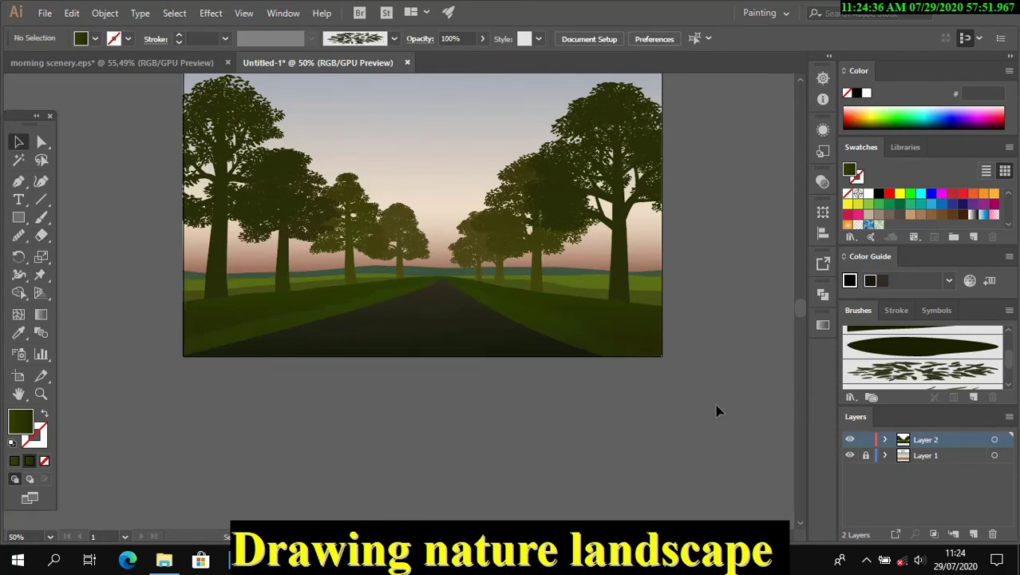
scroll(727, 384, down, 1)
scroll(731, 343, up, 2)
Unlock all artwork and shift the ground to a darker green in Recolor Artwork.
click(105, 13)
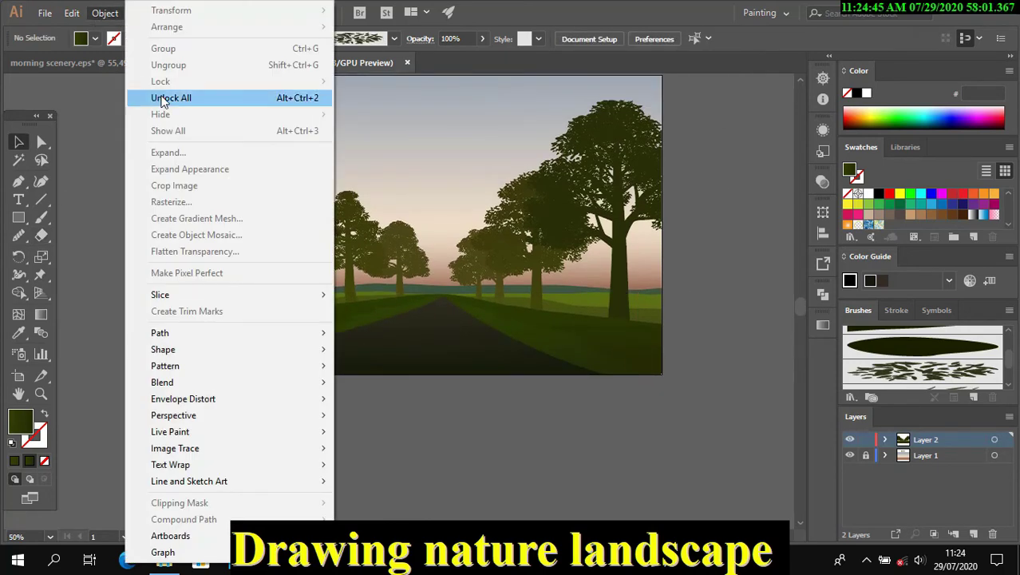
click(164, 96)
click(564, 39)
click(768, 118)
click(730, 174)
drag(711, 425, 713, 417)
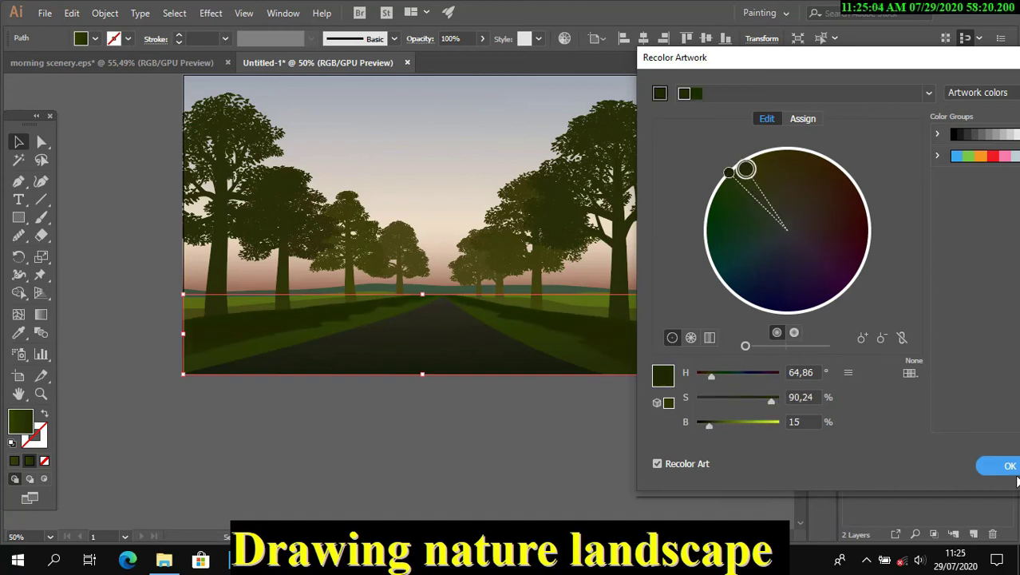
key(Return)
click(726, 407)
Recolour the ground to a saturated green (H 77, S 100) and redraw its gradient direction.
click(639, 351)
click(564, 38)
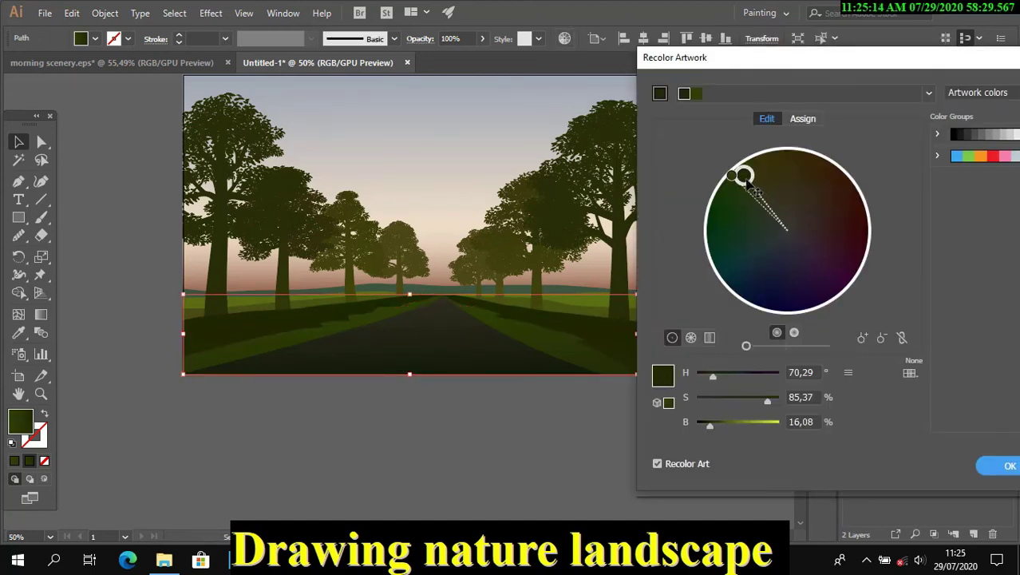
click(731, 175)
drag(718, 423, 717, 428)
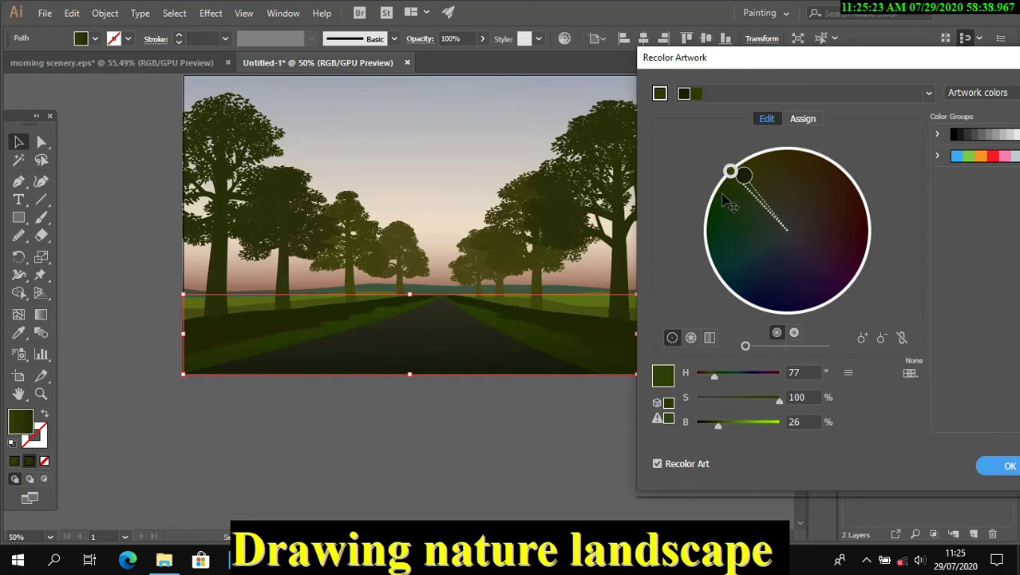
key(Return)
key(g)
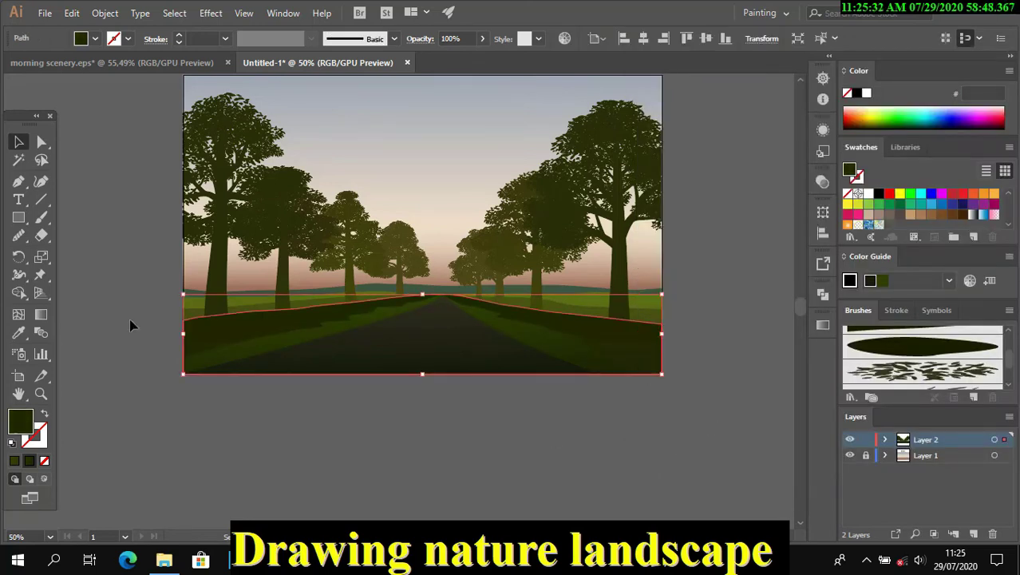
drag(464, 344, 462, 414)
key(v)
click(538, 449)
Select the left, right and middle foreground tree groups together.
scroll(708, 388, down, 1)
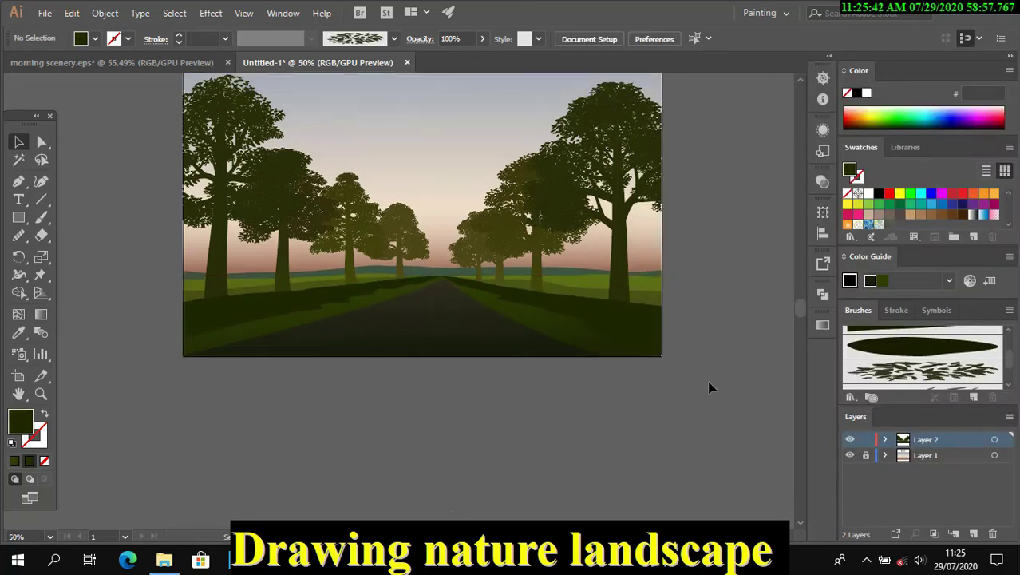
click(627, 285)
shift+click(230, 285)
shift+click(290, 288)
shift+click(351, 279)
shift+click(531, 263)
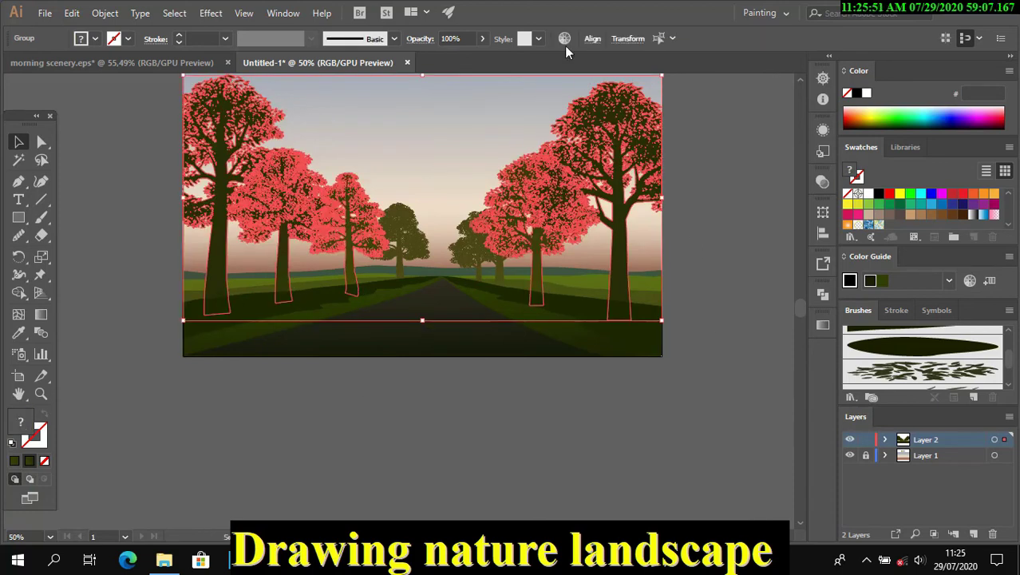
Recolour the selected trees toward a yellower olive green with unlinked harmony colours.
click(564, 38)
drag(714, 426, 710, 425)
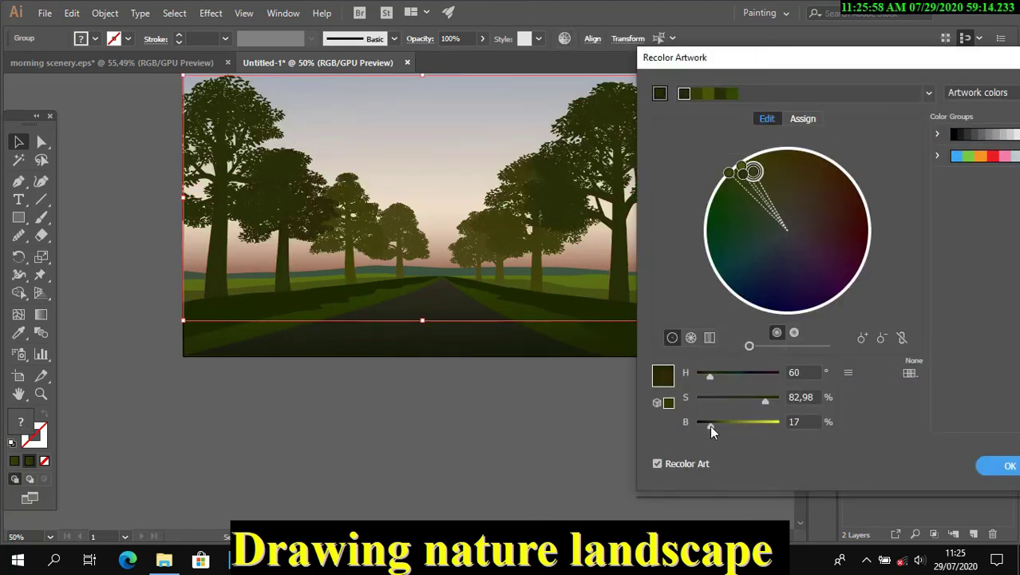
click(903, 337)
drag(754, 172, 739, 170)
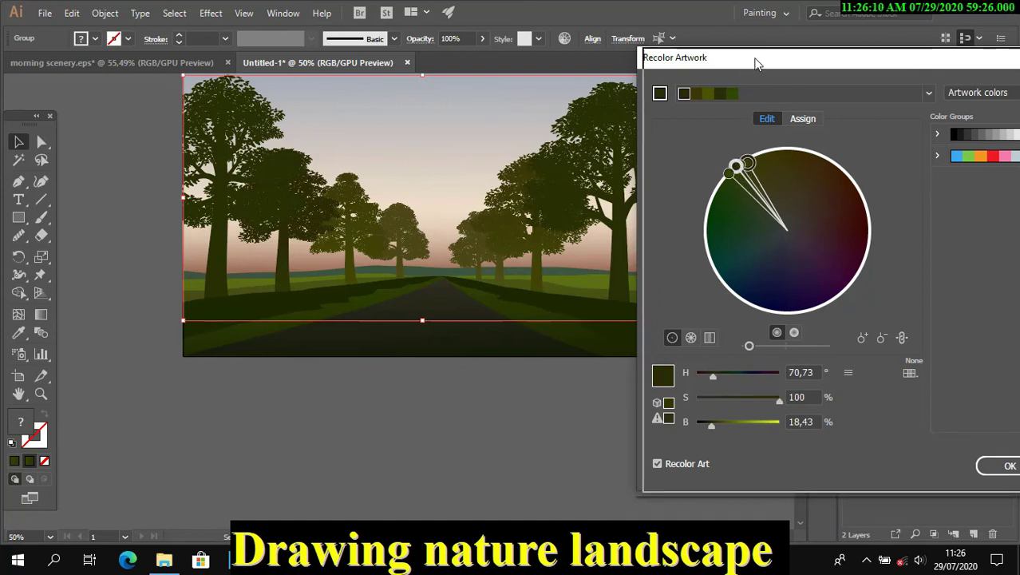
mouse_move(799, 57)
mouse_down()
mouse_move(760, 61)
mouse_move(808, 85)
mouse_up()
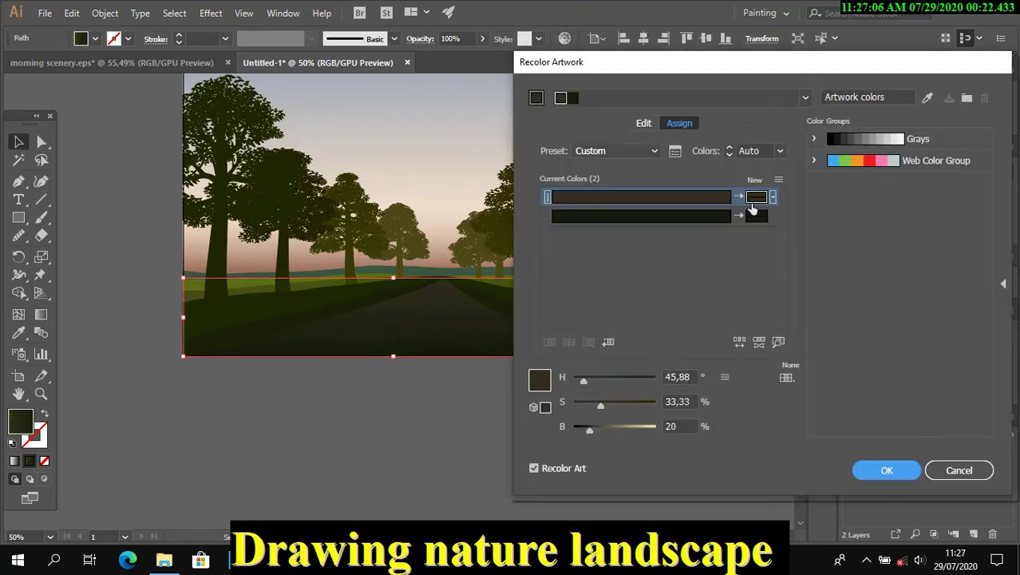
click(886, 471)
click(611, 457)
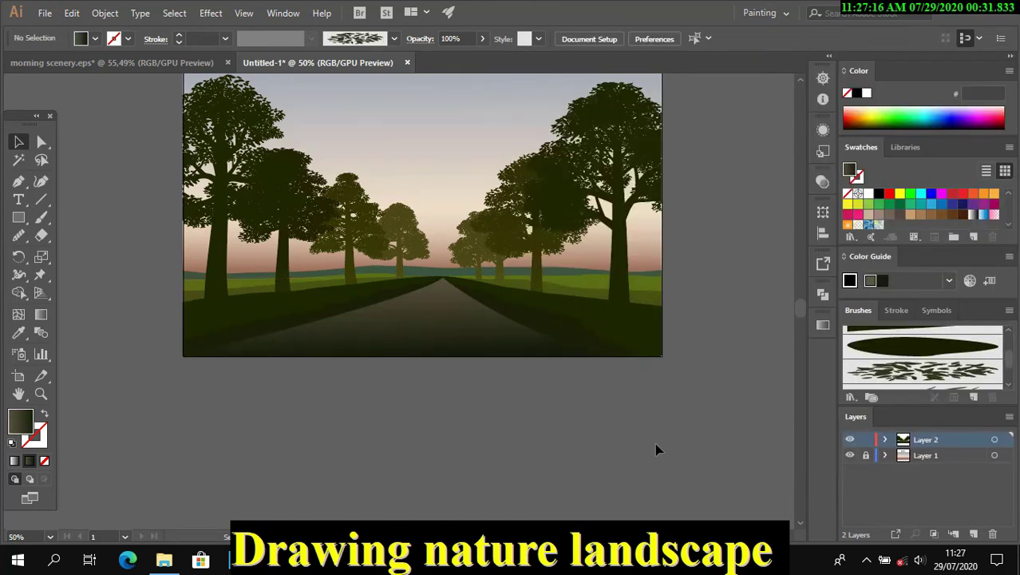
Select the road to check its gradient controls, then deselect it.
click(447, 319)
click(41, 313)
key(v)
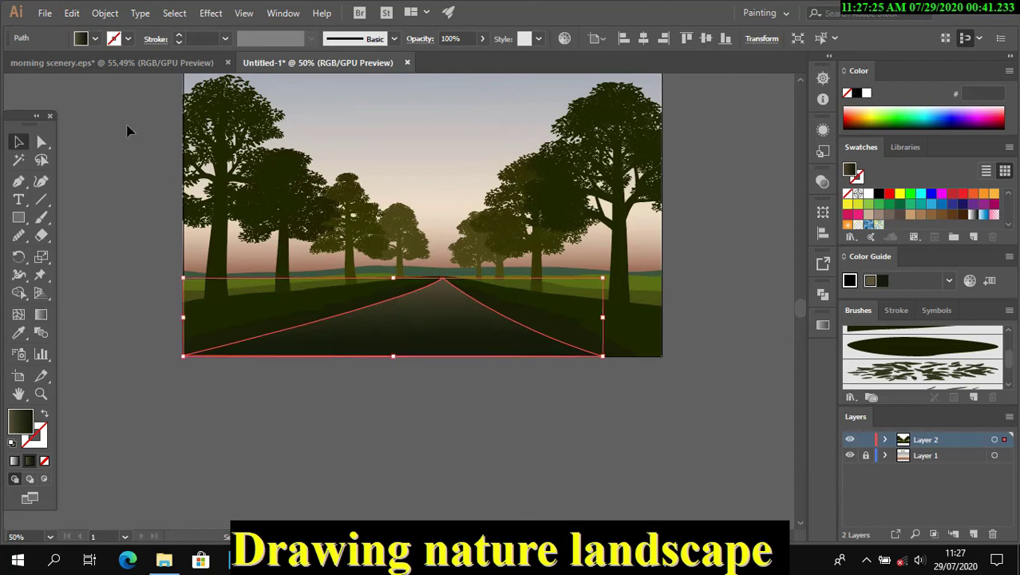
click(128, 130)
scroll(759, 388, up, 1)
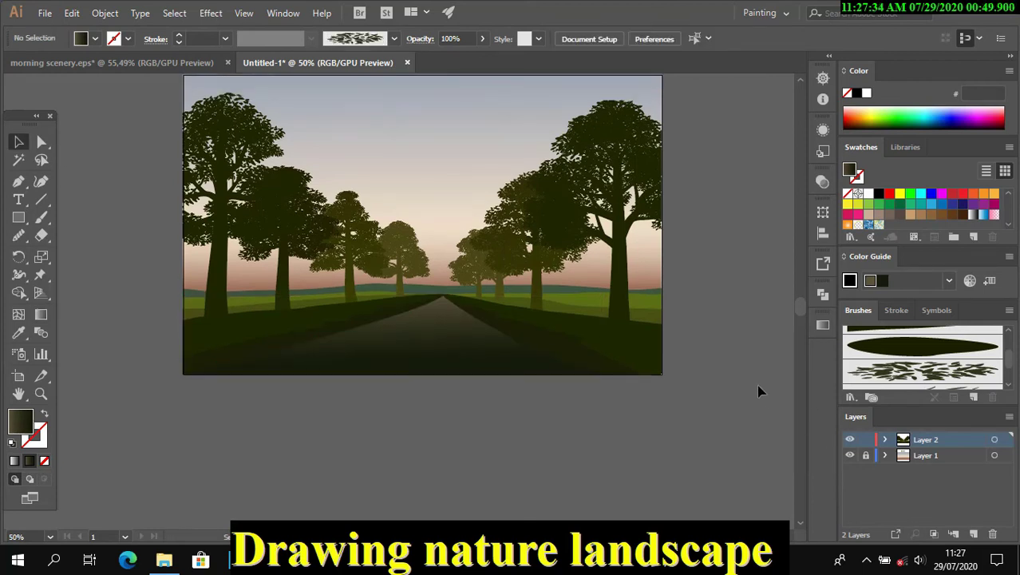
scroll(713, 440, up, 1)
Recolour the two central tree groups a darker, yellower olive green.
click(487, 276)
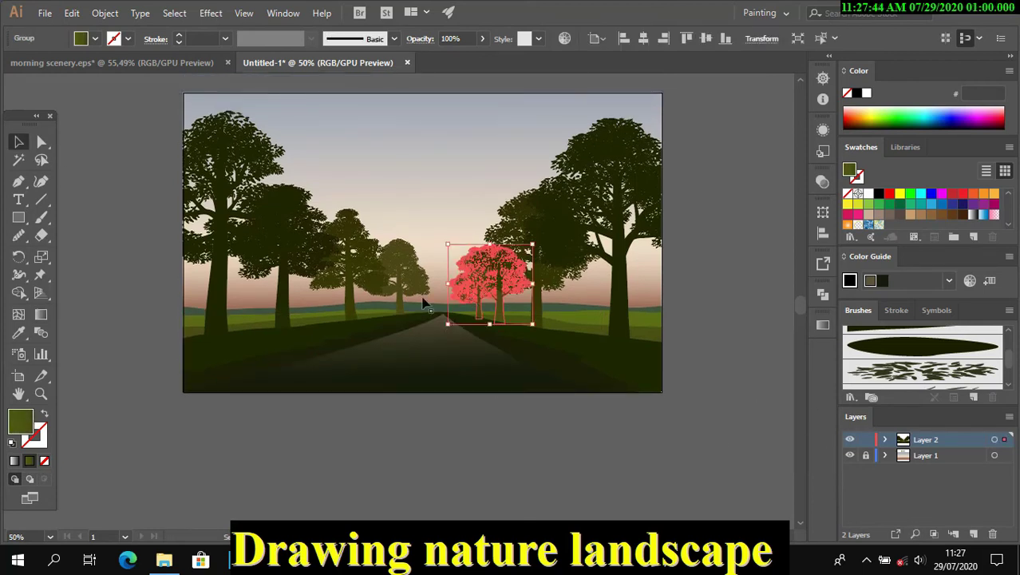
shift+click(399, 272)
click(565, 38)
drag(651, 178, 630, 174)
drag(610, 72, 681, 72)
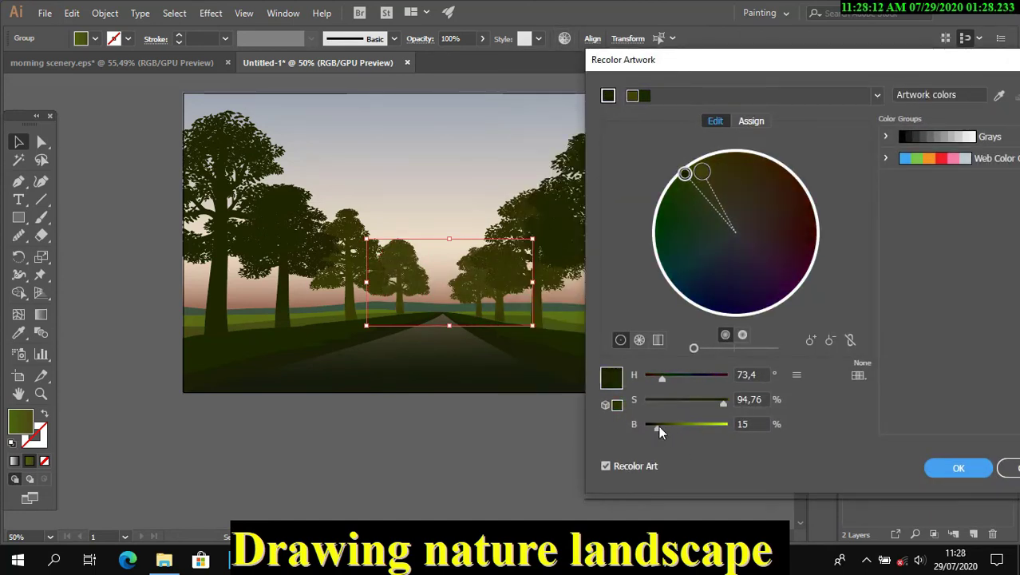
drag(669, 431, 662, 429)
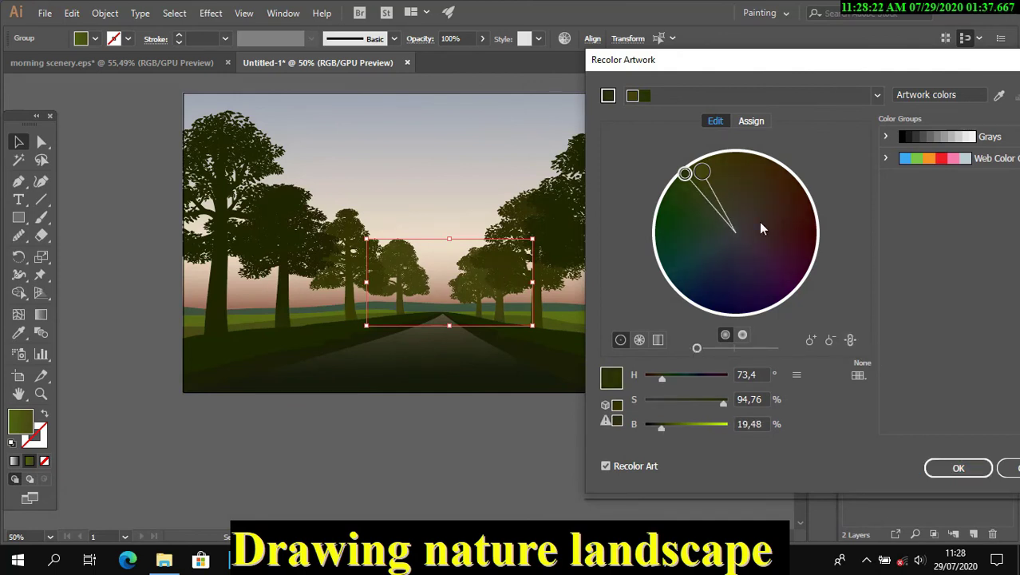
drag(685, 173, 723, 163)
drag(719, 60, 766, 64)
click(1006, 472)
click(716, 311)
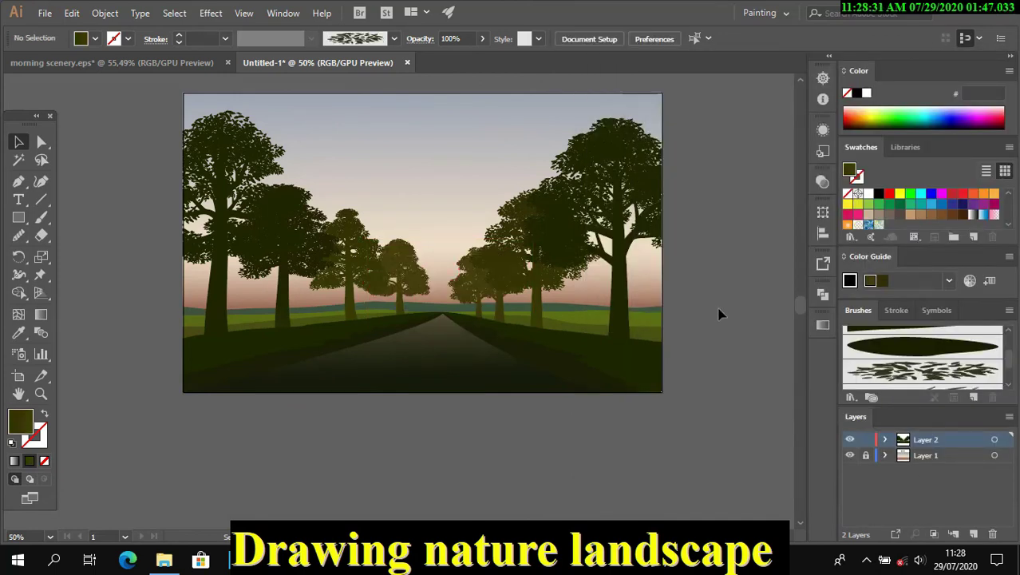
scroll(721, 314, up, 2)
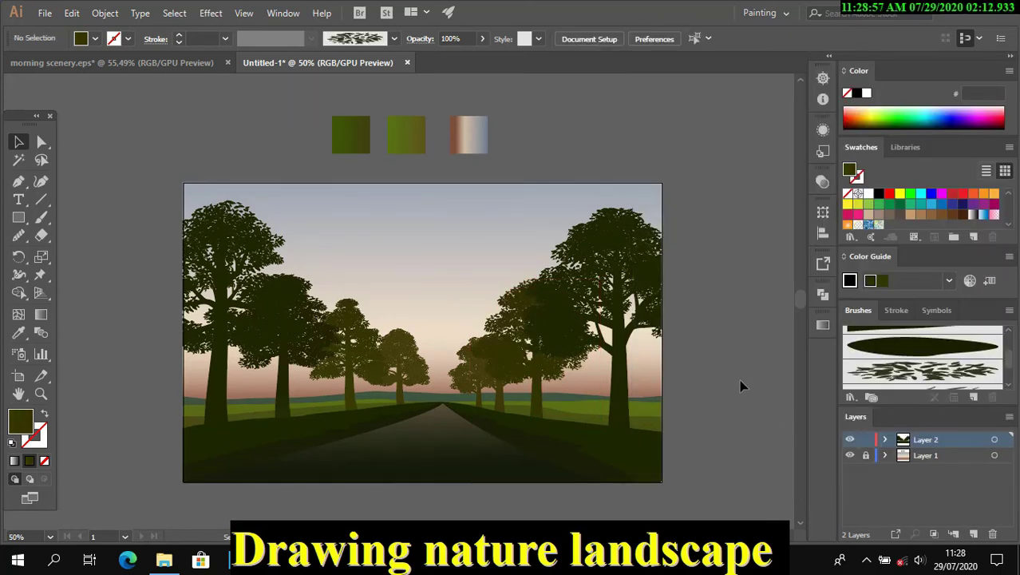
scroll(740, 380, down, 1)
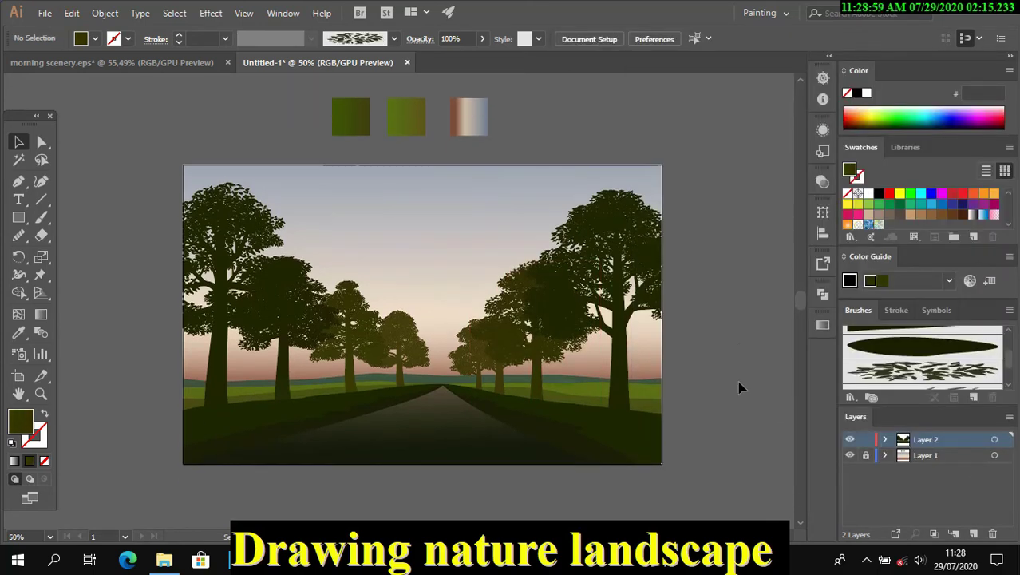
scroll(738, 381, down, 1)
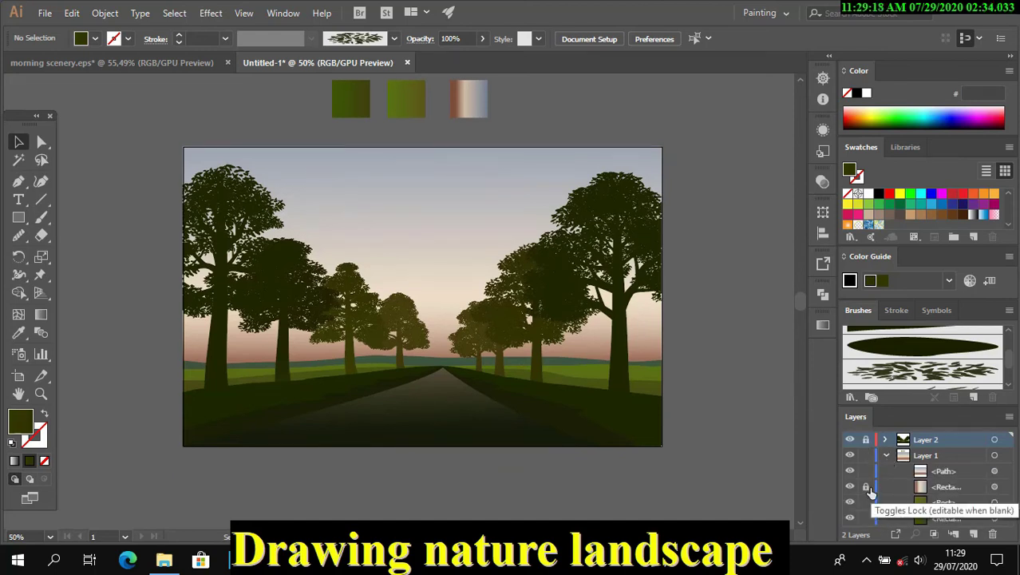
Lock the top path, make Layer 1 active, and draw the sun circle near the centre.
click(866, 471)
click(994, 486)
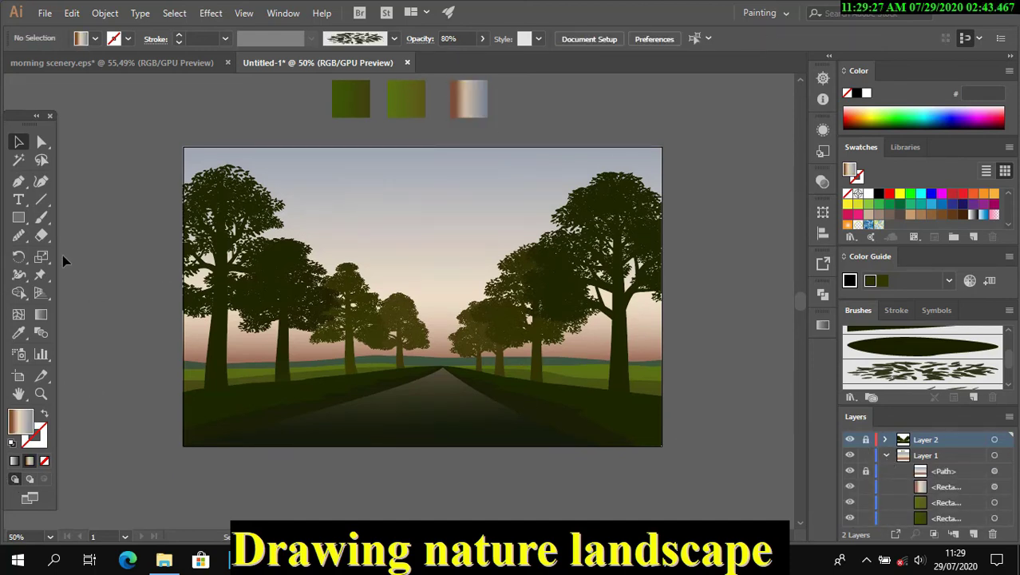
click(926, 455)
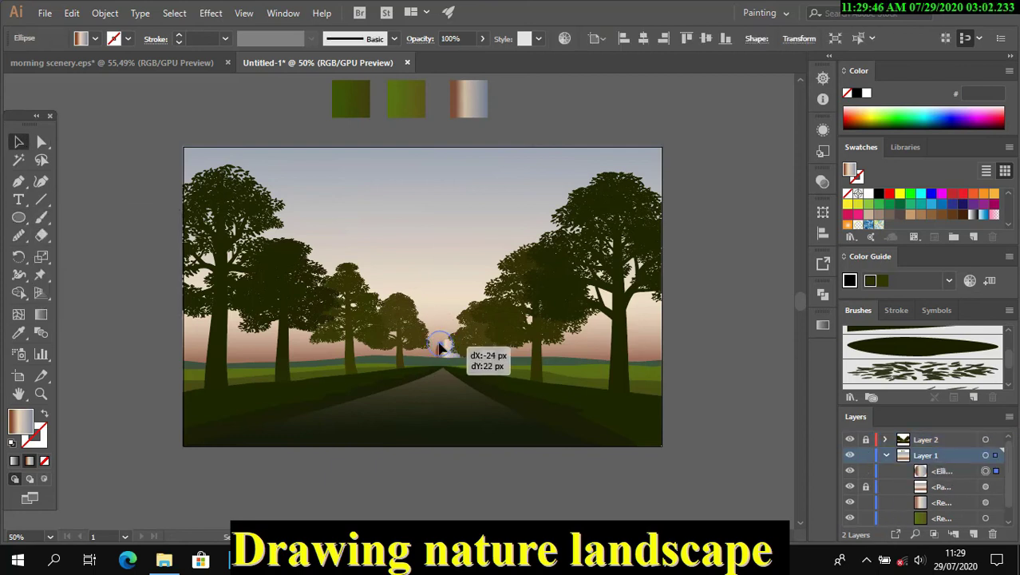
drag(441, 345, 476, 376)
key(v)
Give the sun circle a radial gradient fill and enlarge it.
click(824, 324)
click(750, 341)
click(750, 370)
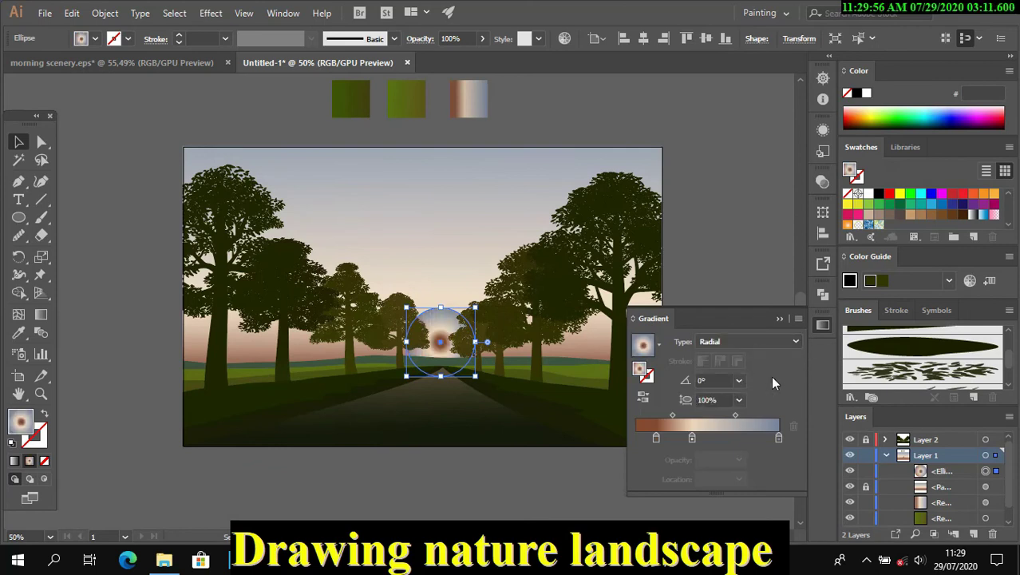
drag(779, 438, 661, 439)
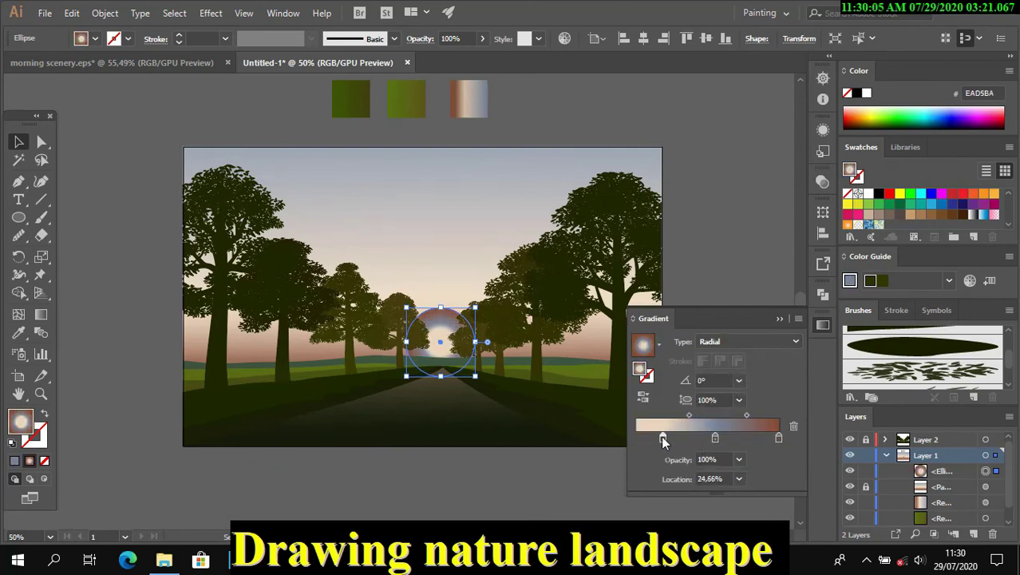
double_click(778, 438)
click(824, 324)
mouse_move(476, 306)
mouse_down()
mouse_move(484, 298)
mouse_move(449, 312)
mouse_up()
Set the sun's blending to Screen and give the end stop a swatch colour, tightening the glow.
click(823, 182)
click(687, 197)
click(707, 298)
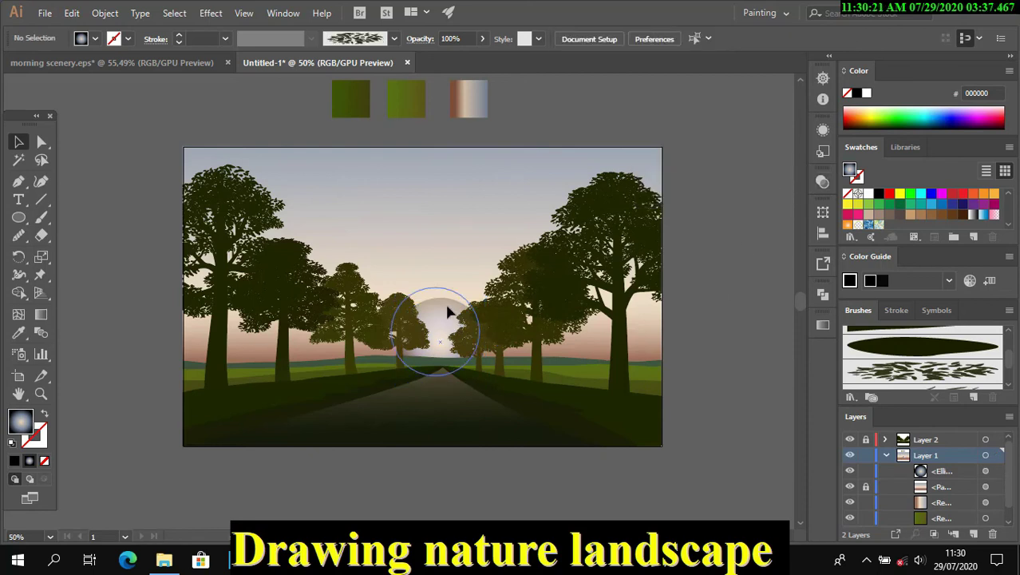
click(824, 324)
double_click(779, 439)
click(585, 319)
click(748, 418)
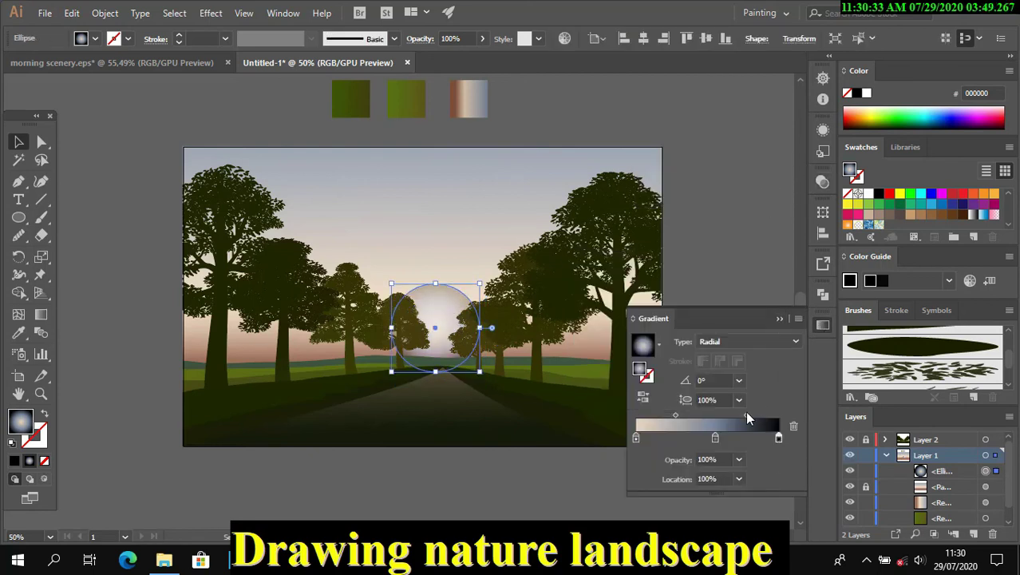
drag(779, 439, 710, 437)
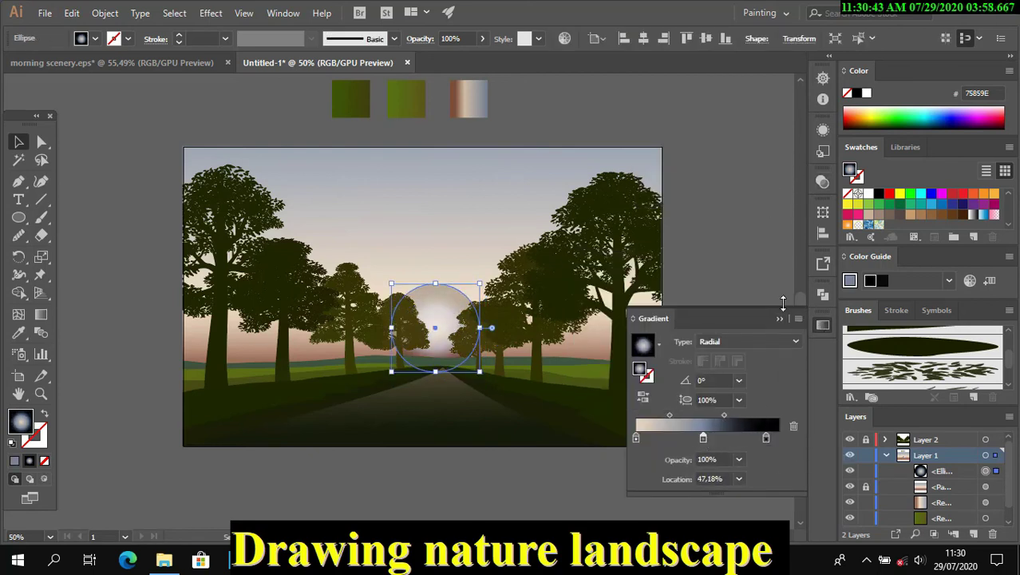
Try making the sun gradient's middle stop white.
click(729, 336)
key(ctrl+z)
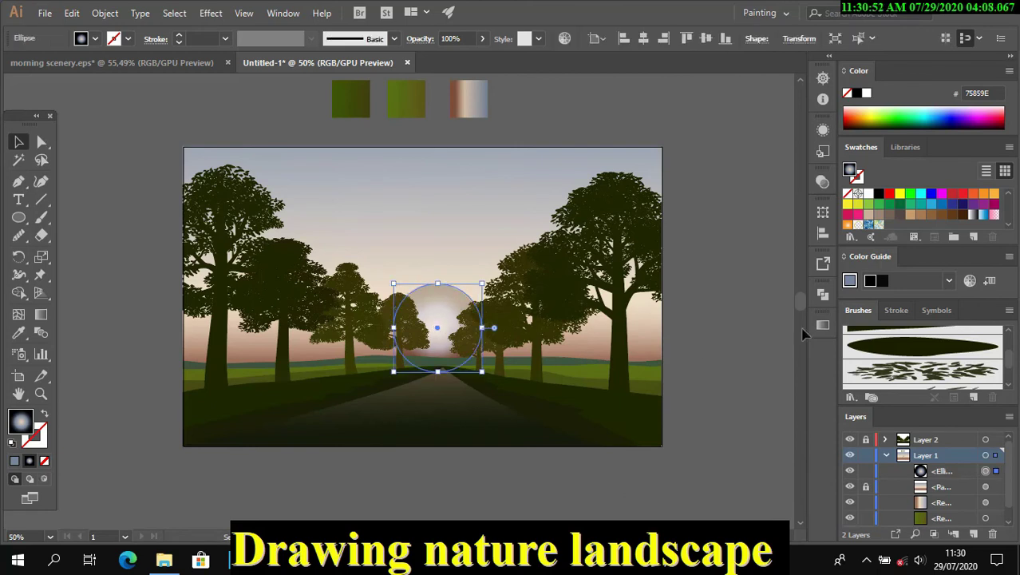
click(824, 325)
double_click(703, 438)
click(607, 288)
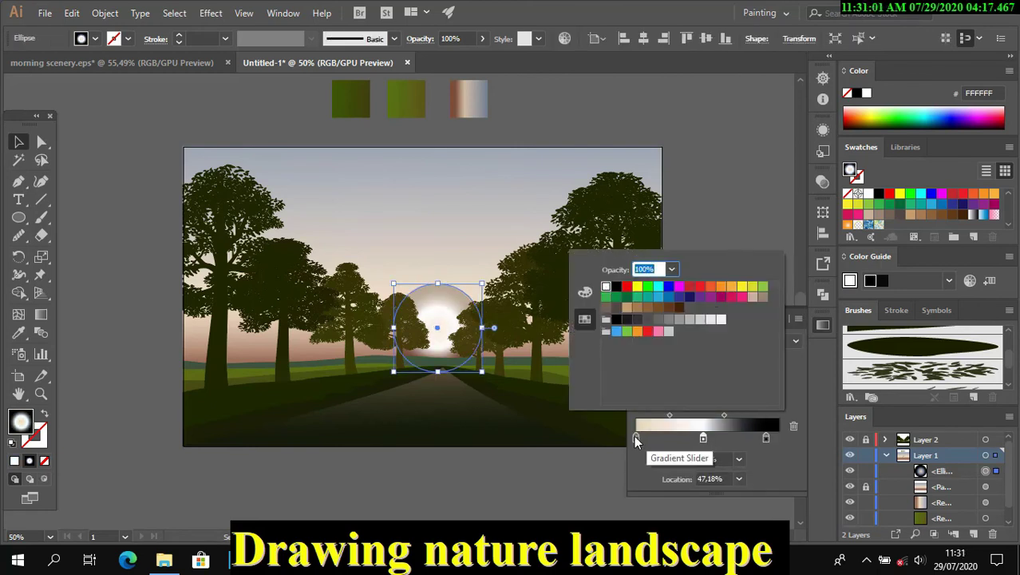
click(735, 331)
key(ctrl+z)
click(823, 181)
Switch the sun to Color Dodge, delete the middle stop, and set the midpoint to 43.33%.
click(673, 197)
click(679, 319)
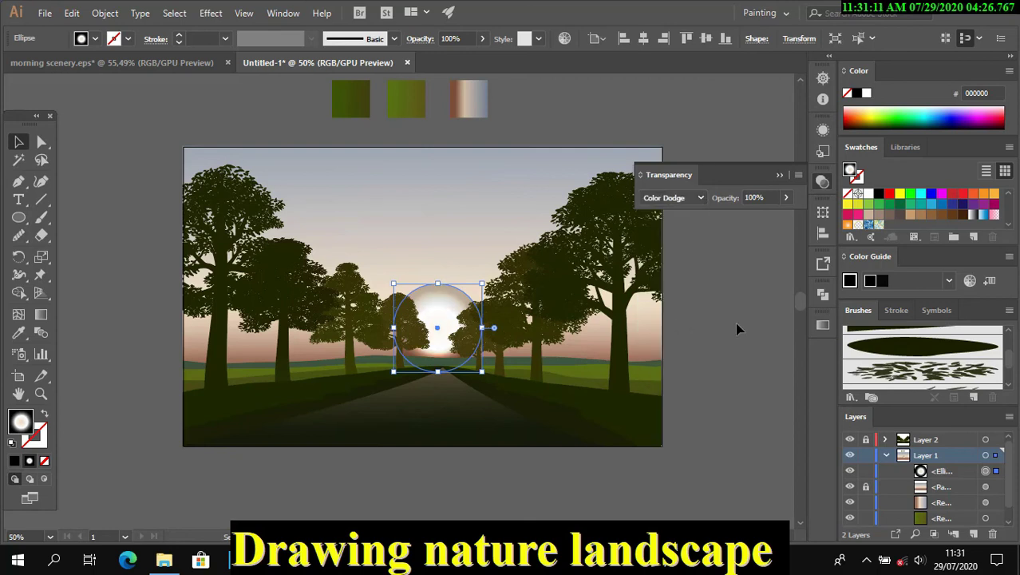
click(673, 197)
click(708, 319)
click(823, 325)
mouse_move(702, 437)
mouse_down()
mouse_move(719, 440)
mouse_move(675, 437)
mouse_up()
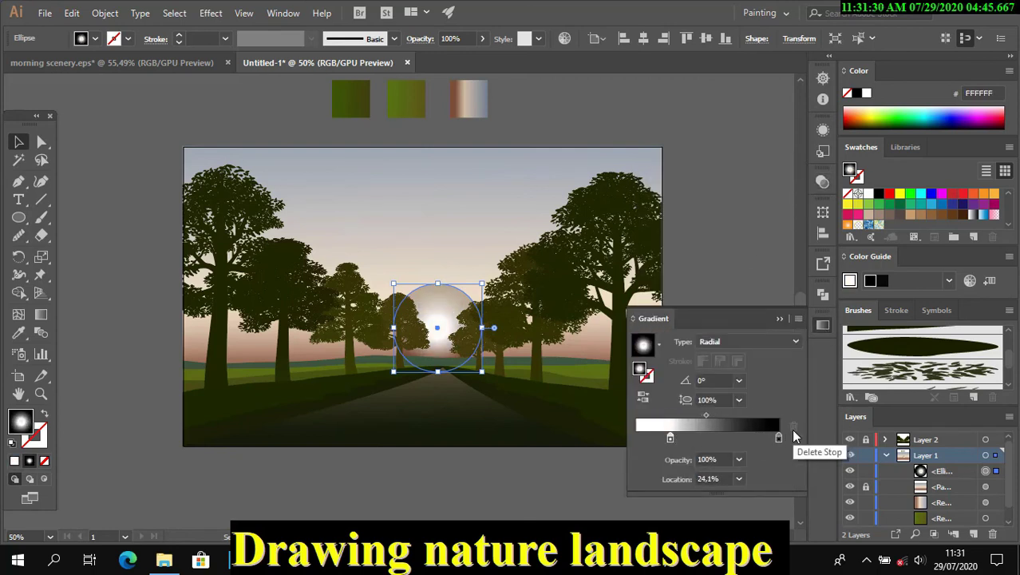
click(794, 425)
drag(708, 416, 699, 415)
click(823, 325)
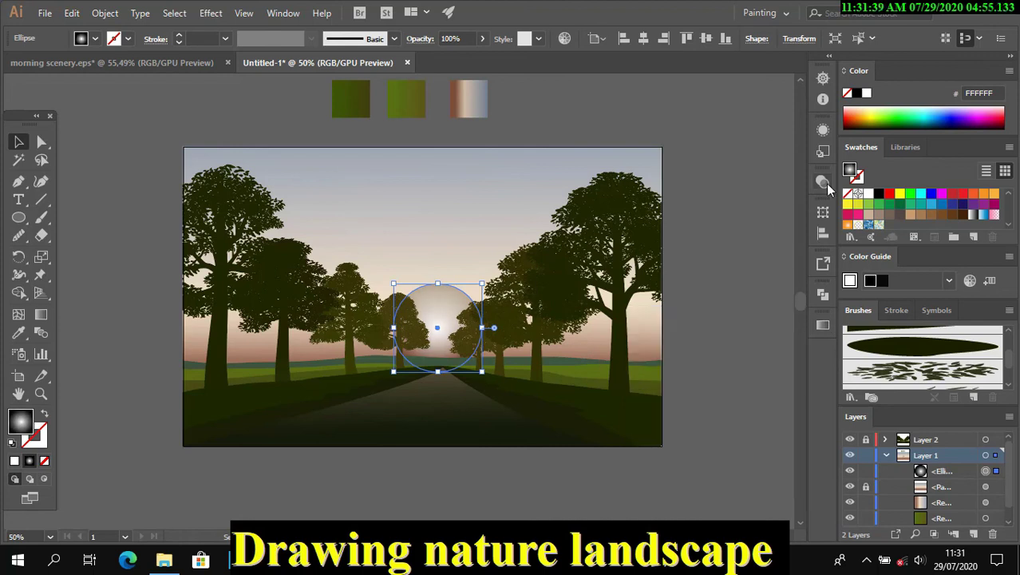
Reposition the sun, slide its white stop right, and make the outer stop tan.
click(823, 183)
click(823, 182)
mouse_move(447, 321)
mouse_down()
mouse_move(426, 271)
mouse_move(451, 321)
mouse_up()
click(705, 348)
click(442, 326)
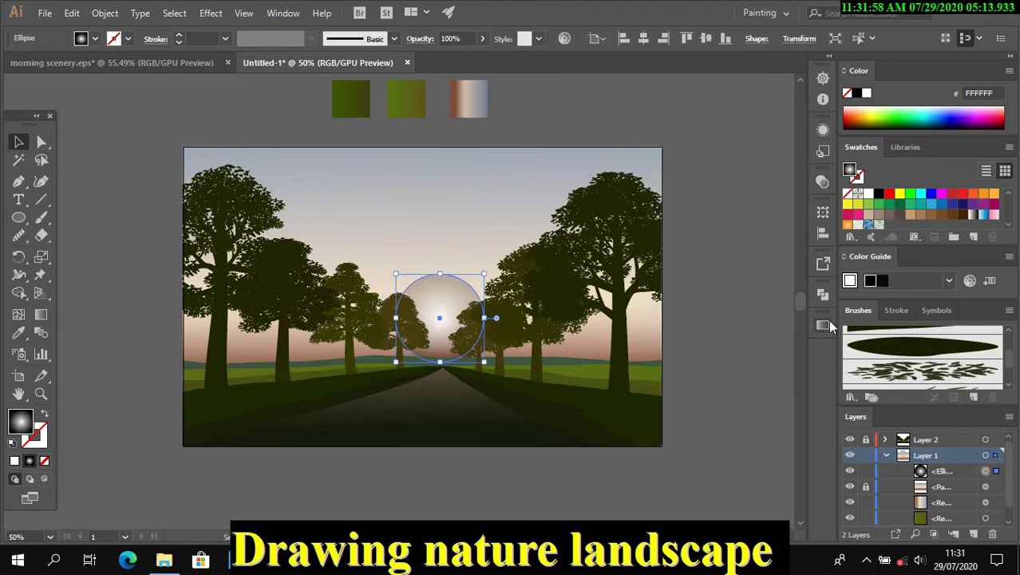
click(823, 325)
drag(638, 437, 741, 438)
double_click(778, 437)
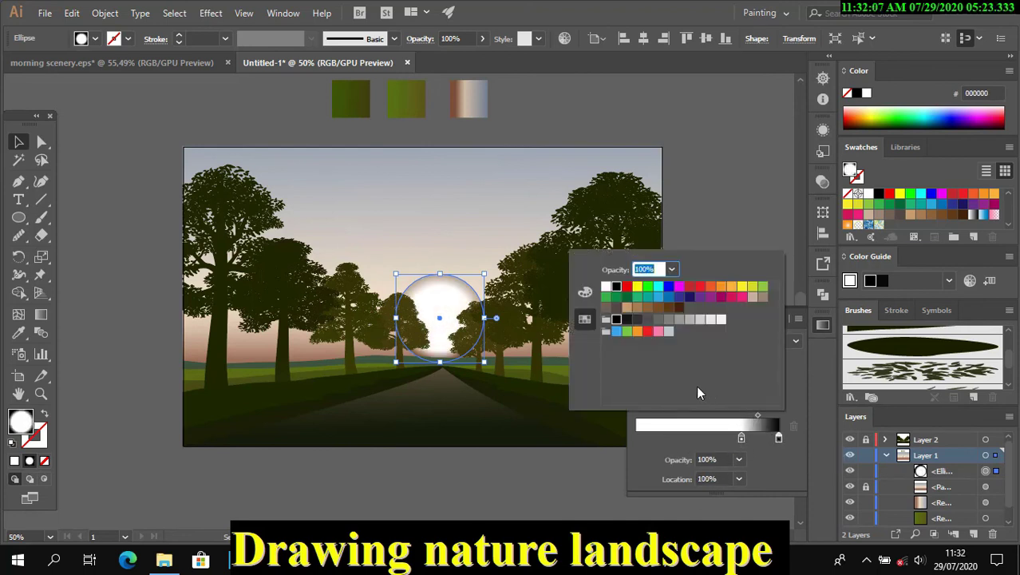
click(679, 310)
click(824, 325)
Enlarge the sun circle and move its white gradient stop to 38.46%.
click(770, 320)
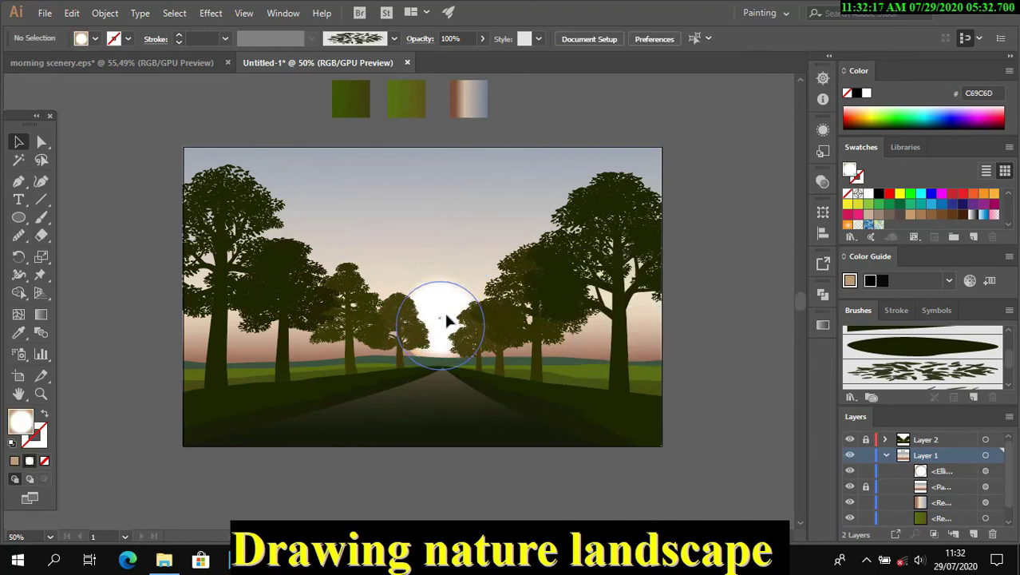
click(444, 326)
drag(483, 291, 511, 263)
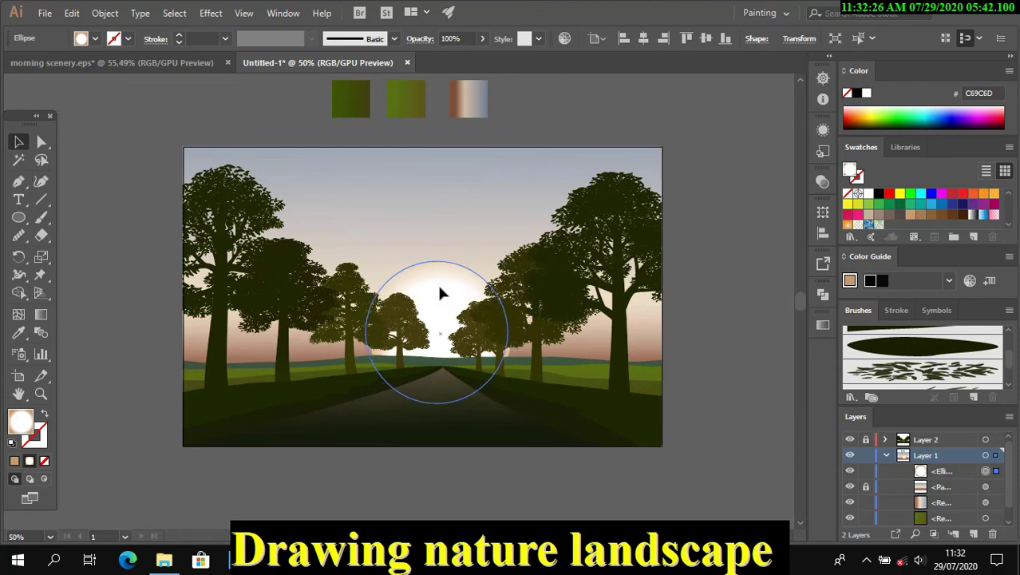
click(824, 325)
mouse_move(741, 438)
mouse_down()
mouse_move(691, 438)
mouse_move(722, 415)
mouse_up()
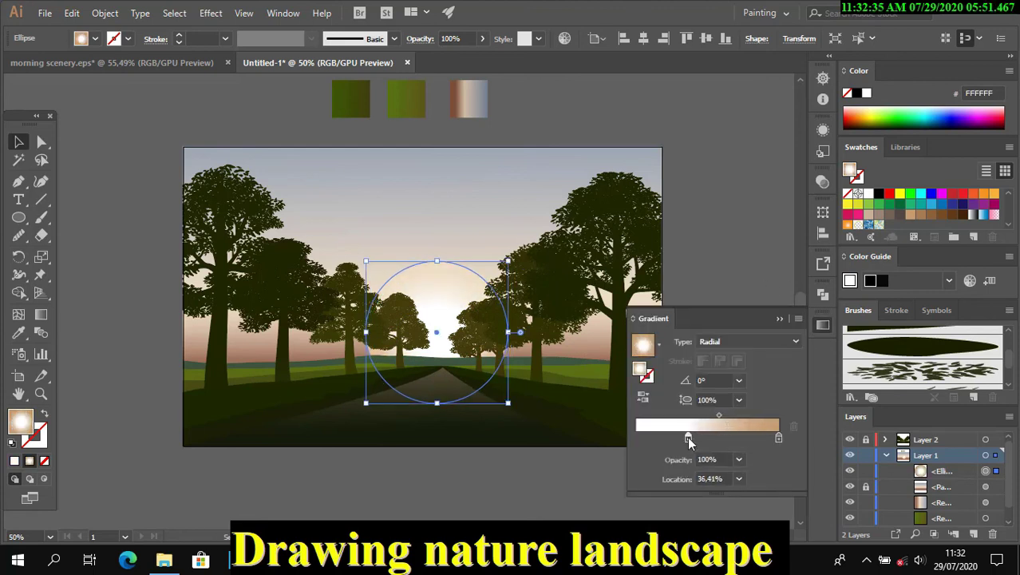
click(823, 325)
click(730, 275)
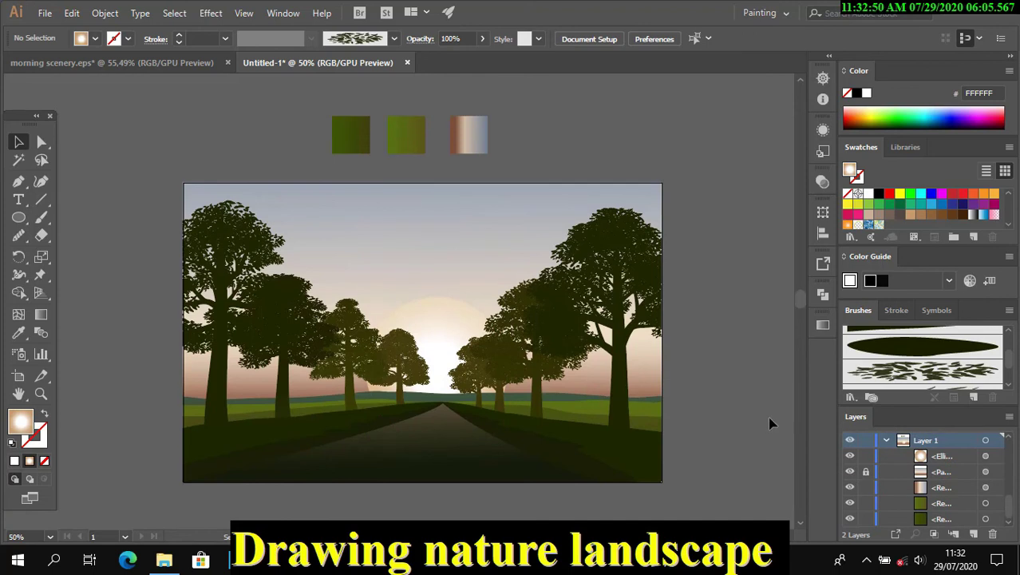
Set the sun gradient's outer stop to light grey CCCCCC.
scroll(731, 276, up, 1)
click(985, 455)
click(823, 325)
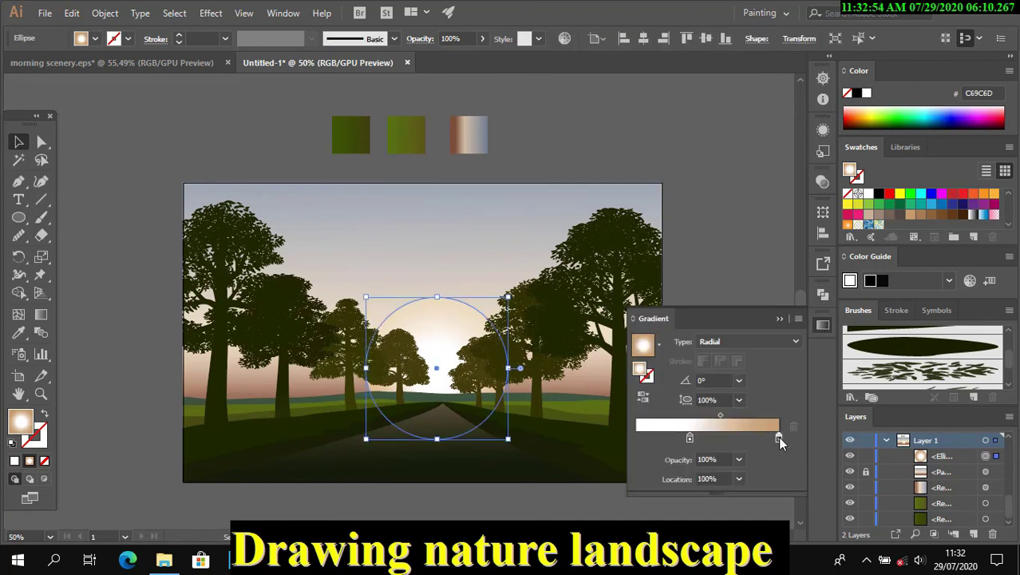
double_click(780, 439)
click(696, 316)
click(823, 325)
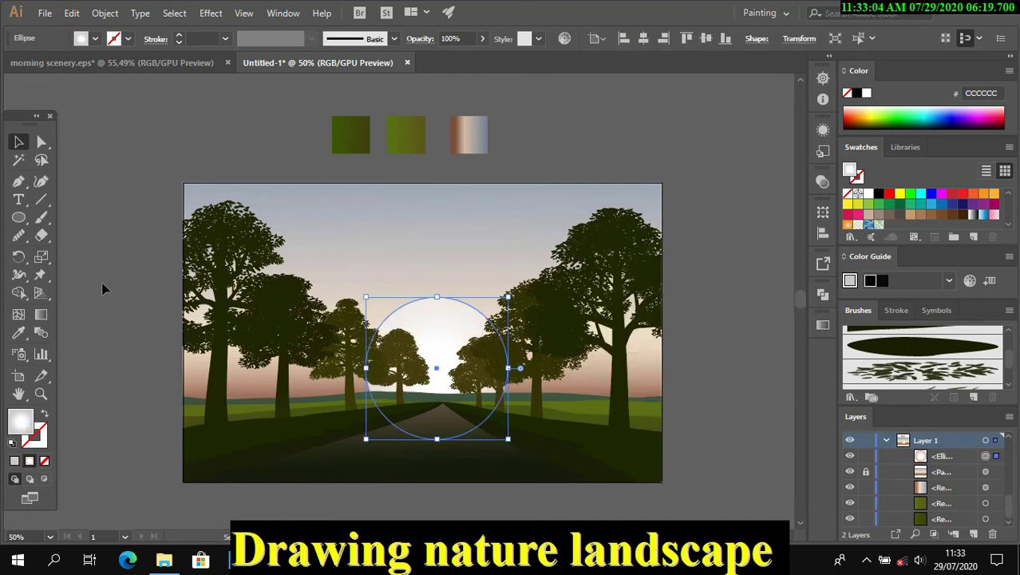
click(539, 374)
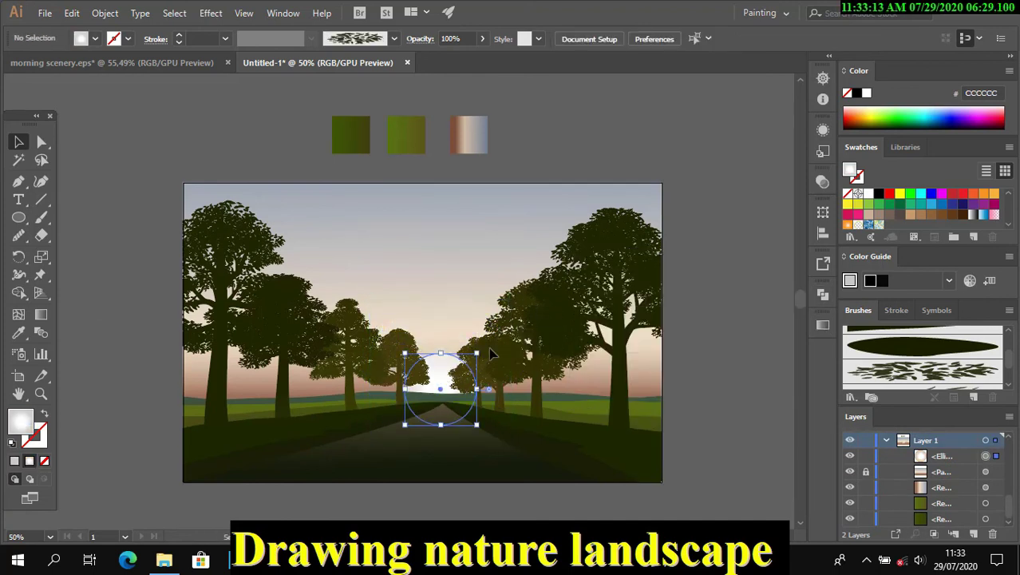
Shrink the sun to a small disc and shift its colour in Recolor Artwork.
drag(477, 353, 449, 367)
click(452, 378)
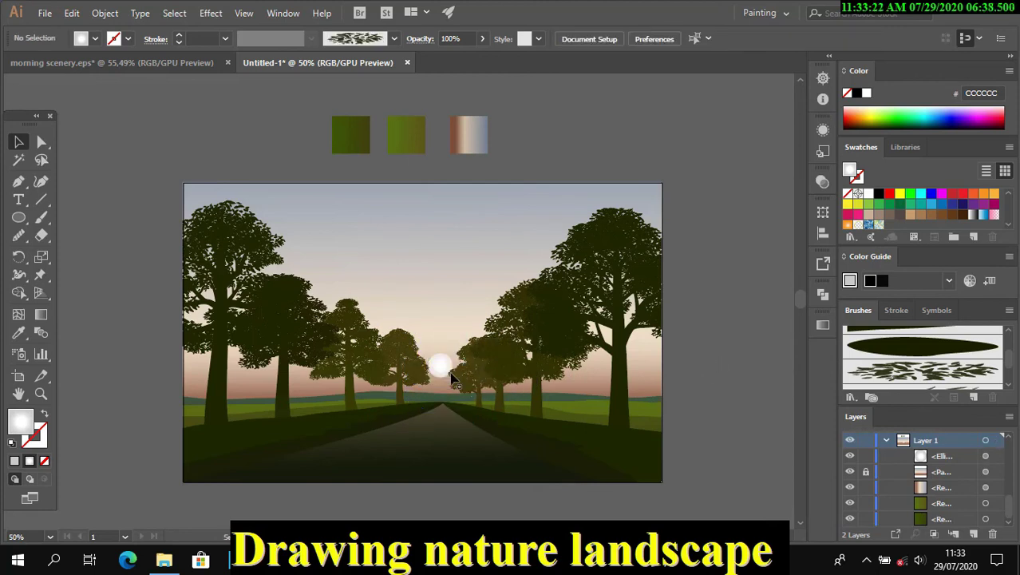
click(440, 361)
click(564, 39)
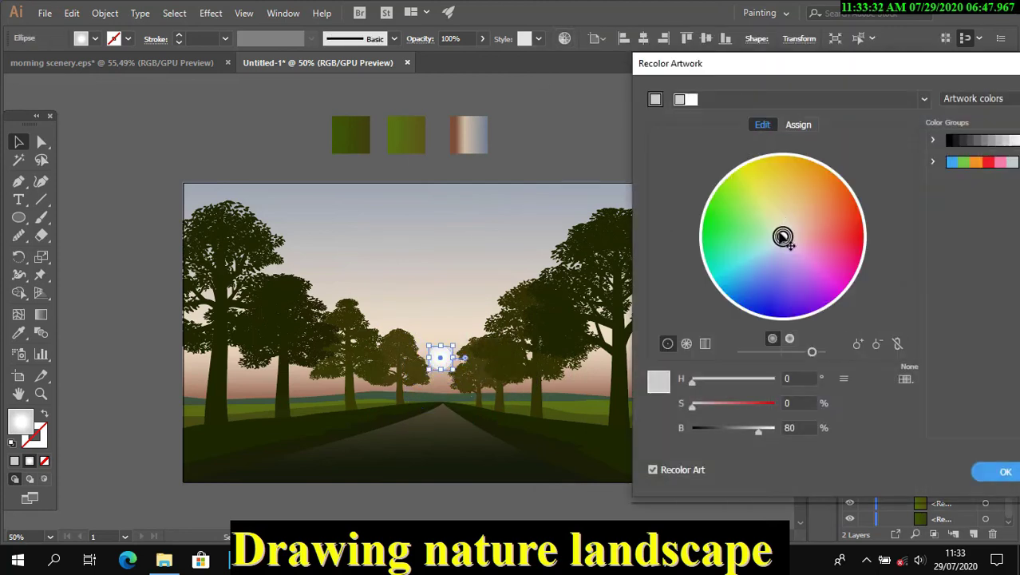
drag(781, 234, 817, 238)
click(1005, 471)
click(823, 325)
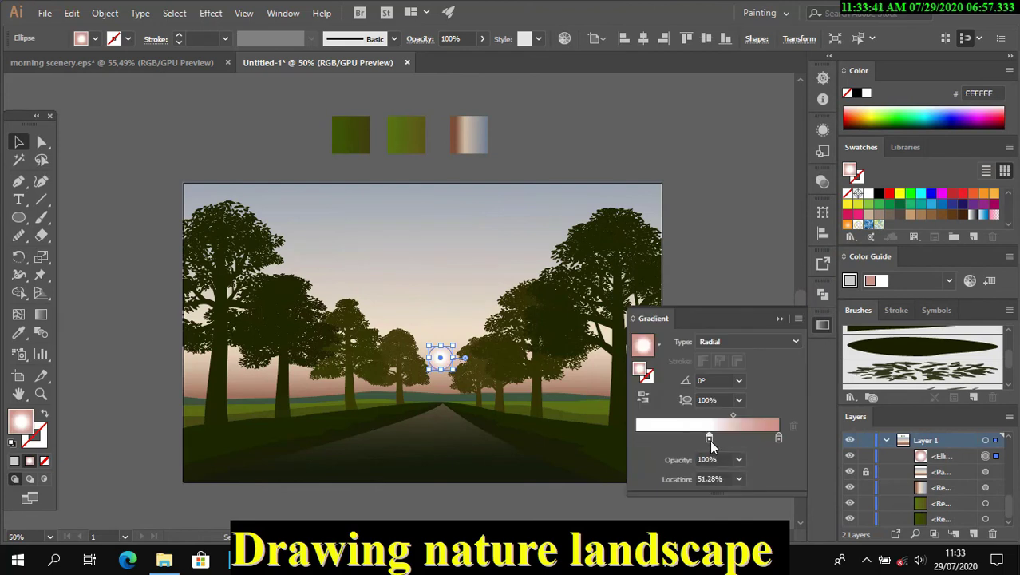
click(751, 304)
Nudge a sky gradient colour band with the Gradient tool, then deselect the sky.
scroll(445, 334, down, 1)
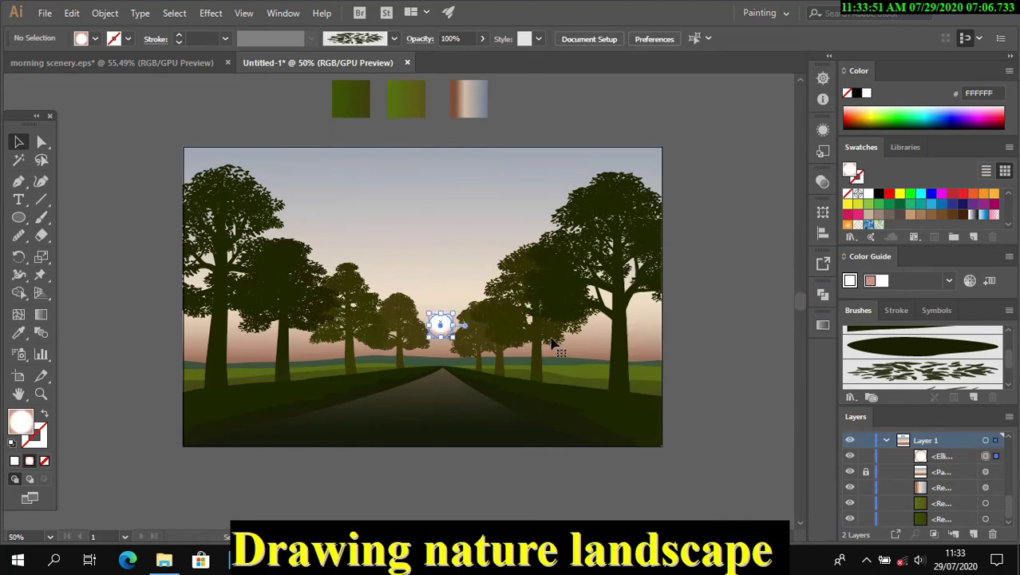
scroll(741, 328, down, 1)
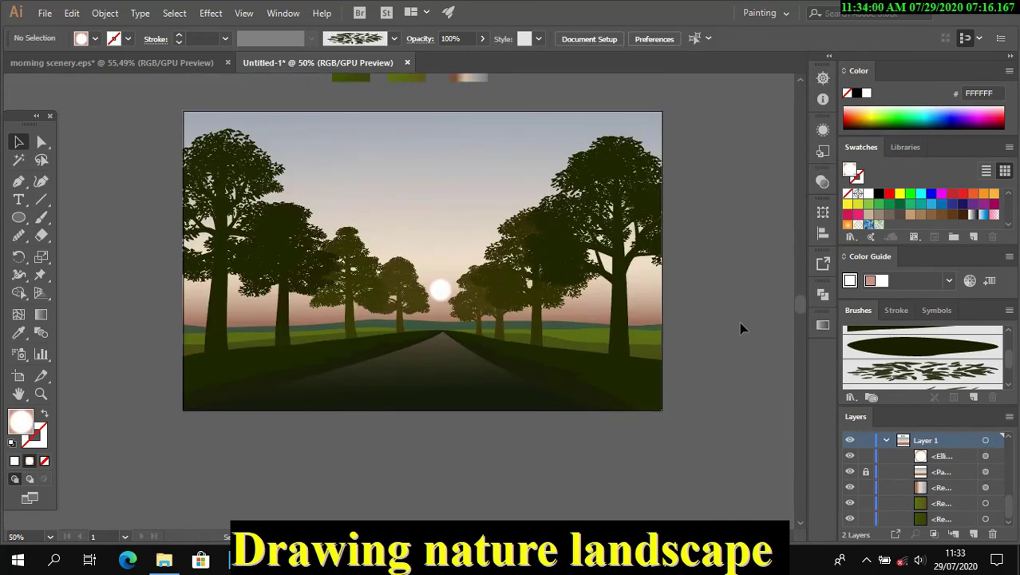
click(985, 471)
key(g)
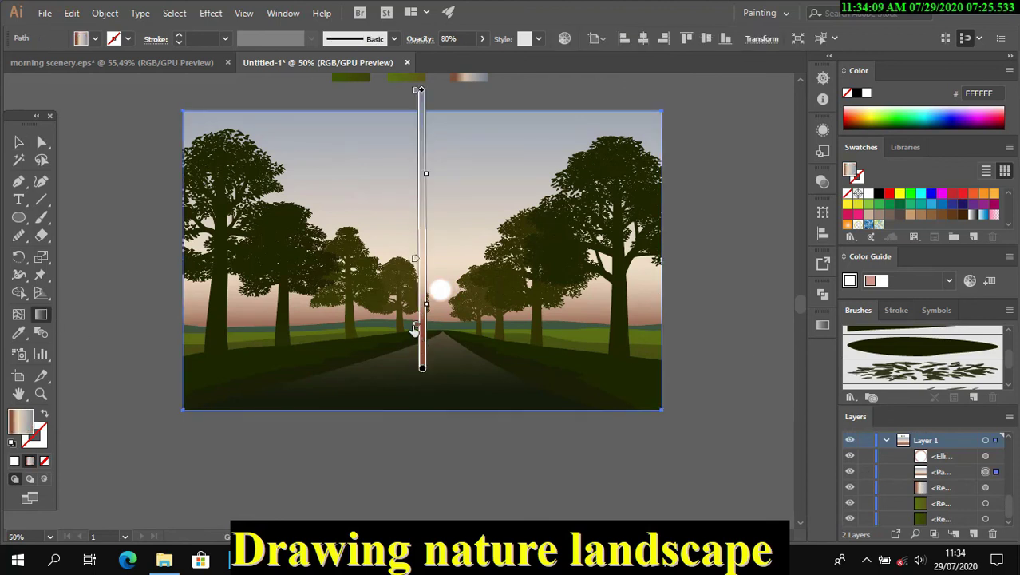
drag(415, 323, 415, 323)
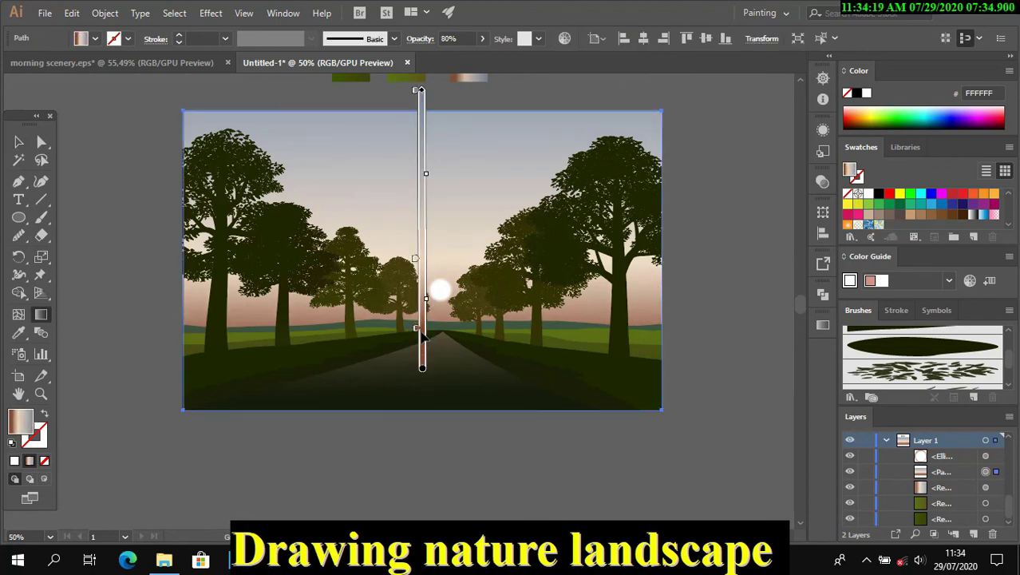
key(v)
click(118, 87)
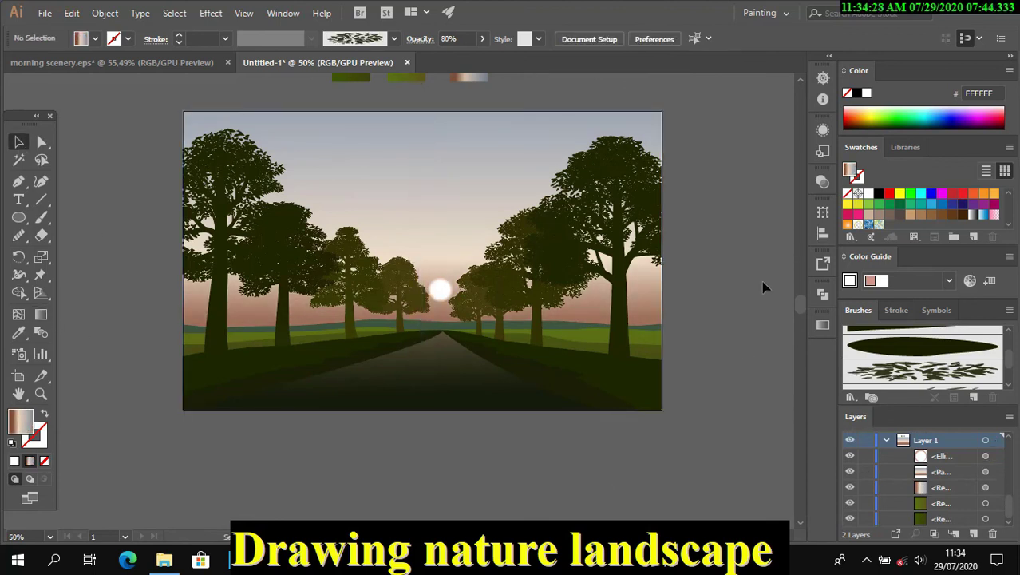
scroll(762, 281, up, 1)
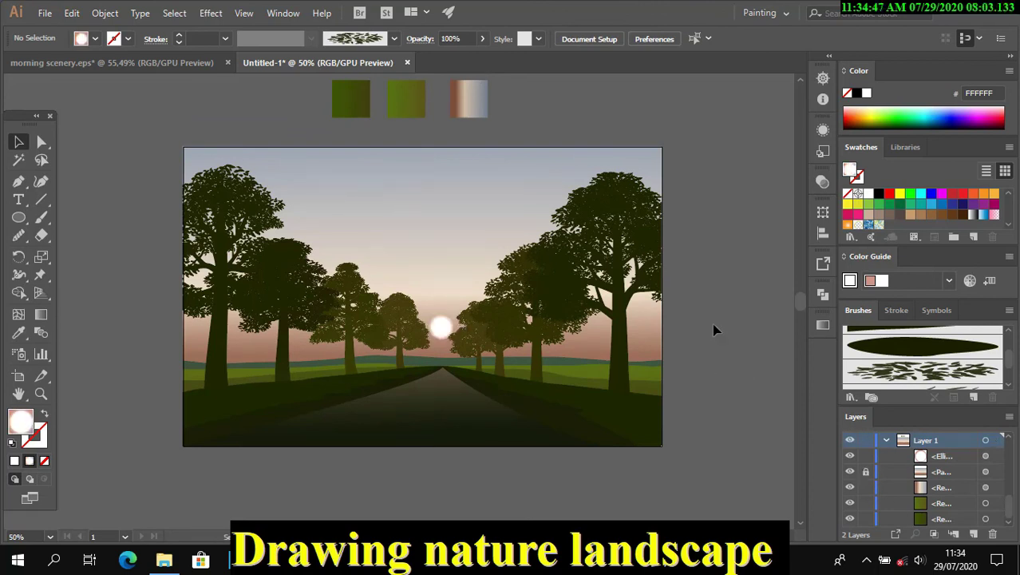
Scroll the view up and back down over the finished landscape.
scroll(724, 316, up, 1)
scroll(736, 312, down, 1)
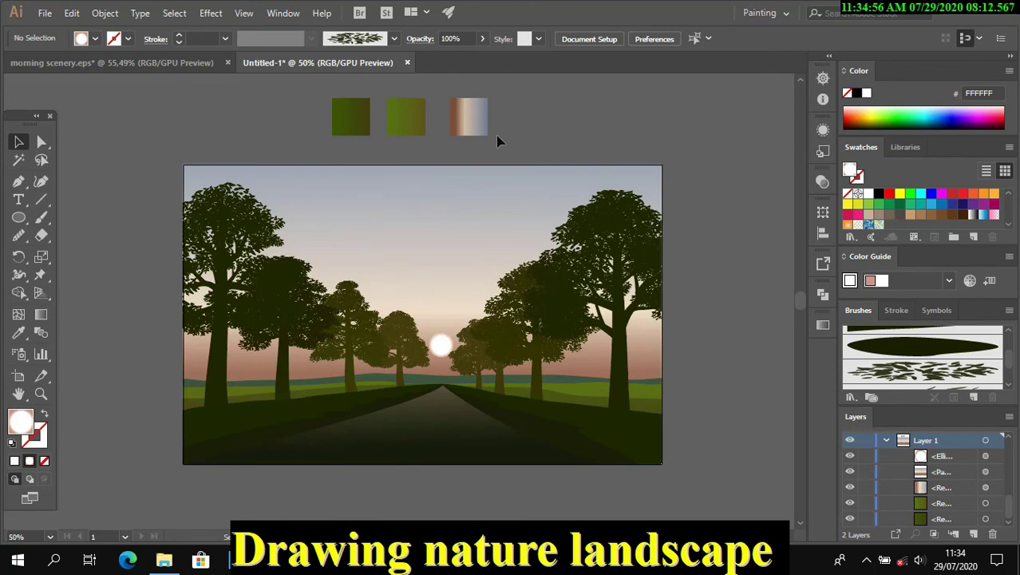
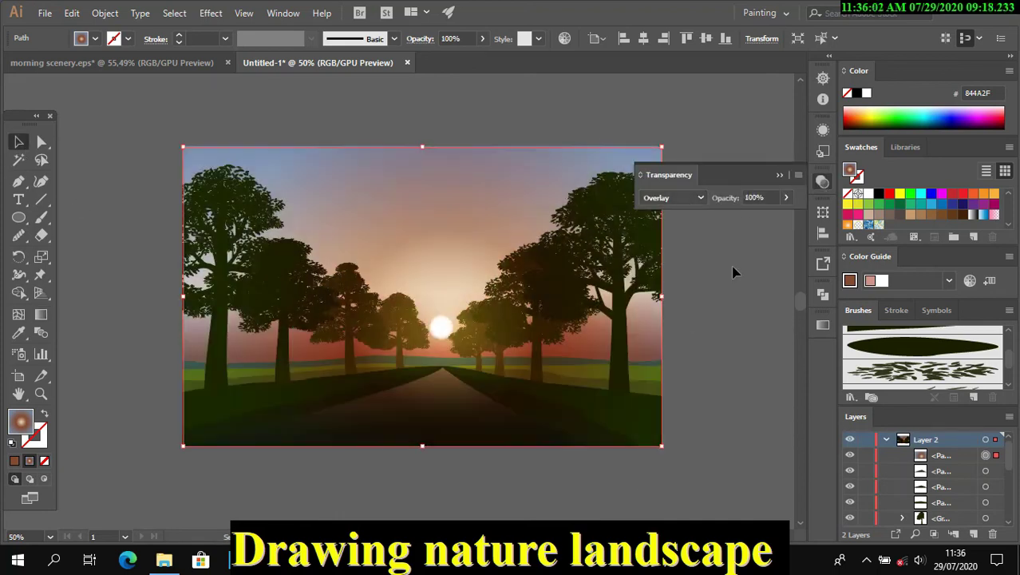
Switch from the overlay's Transparency settings to its Gradient settings.
click(781, 174)
click(823, 325)
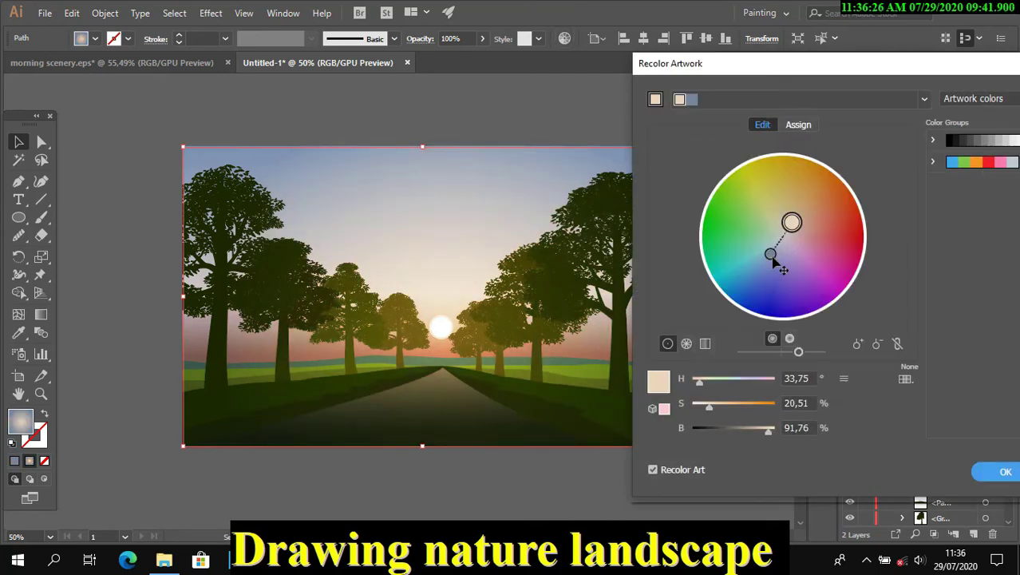
In Recolor Artwork, shift the overlay hues toward purple and brown, then select the darker colour.
drag(771, 256, 802, 278)
drag(743, 64, 796, 73)
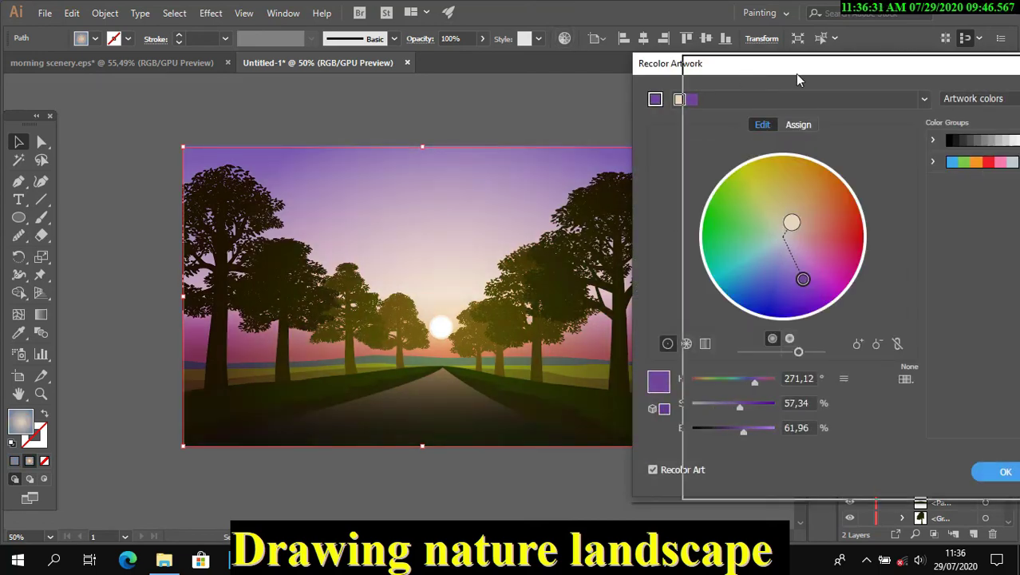
mouse_move(863, 255)
mouse_down()
mouse_move(854, 208)
mouse_move(860, 236)
mouse_move(849, 243)
mouse_move(859, 251)
mouse_move(849, 230)
mouse_move(866, 257)
mouse_move(877, 249)
mouse_move(832, 233)
mouse_move(870, 279)
mouse_move(897, 257)
mouse_move(863, 254)
mouse_move(838, 228)
mouse_move(855, 224)
mouse_up()
click(853, 243)
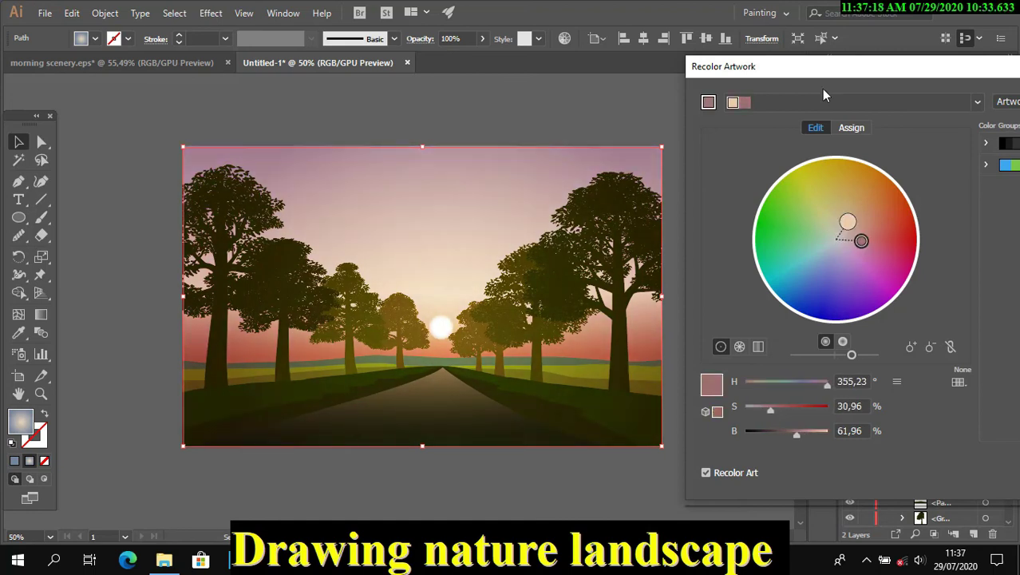
mouse_move(814, 67)
mouse_down()
mouse_move(885, 75)
mouse_move(771, 88)
mouse_move(781, 84)
mouse_up()
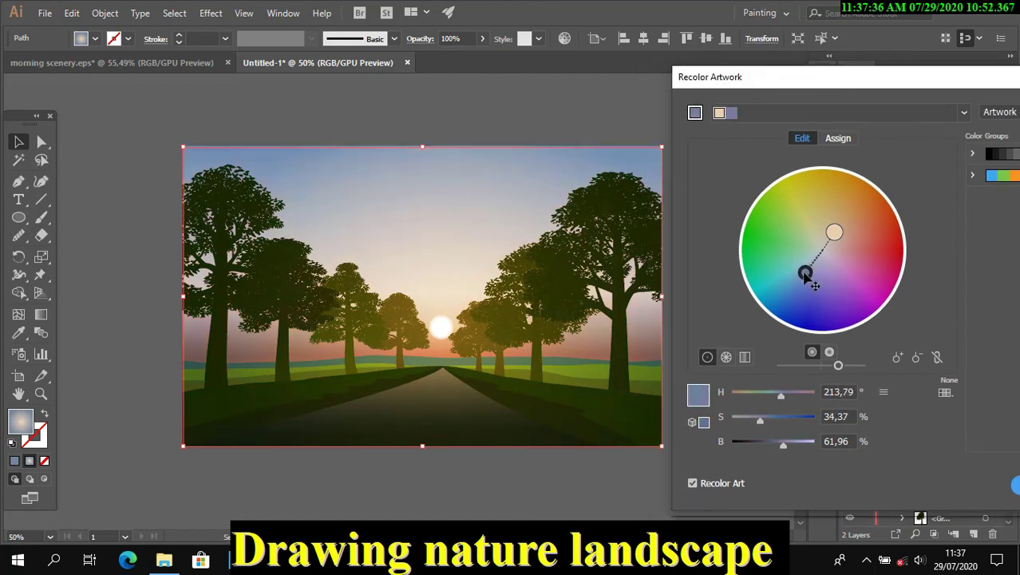
Make the dark overlay colour navy at brightness 22 and the glow soft peach, then review the whole artboard.
drag(805, 274, 804, 279)
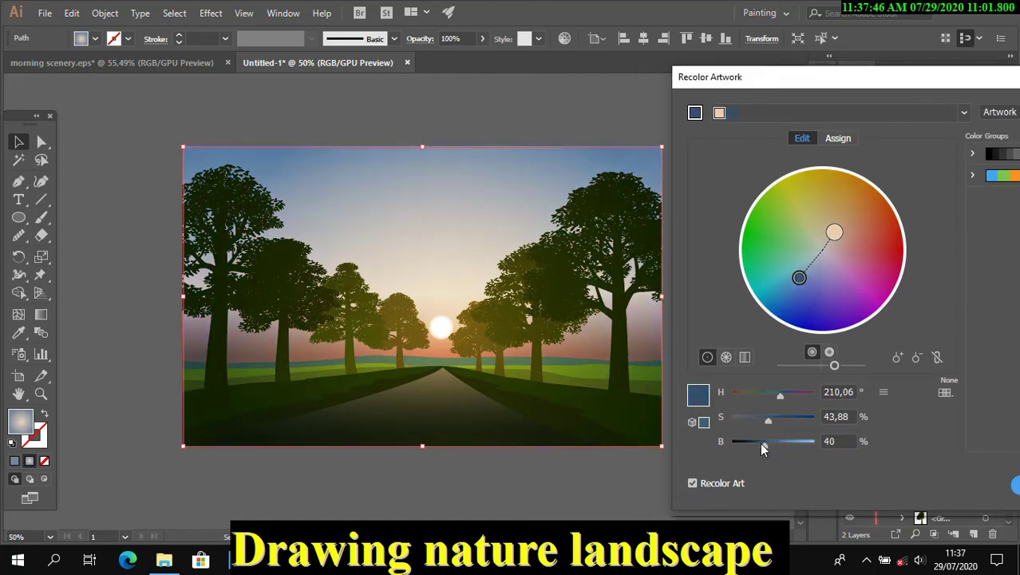
drag(783, 443, 749, 443)
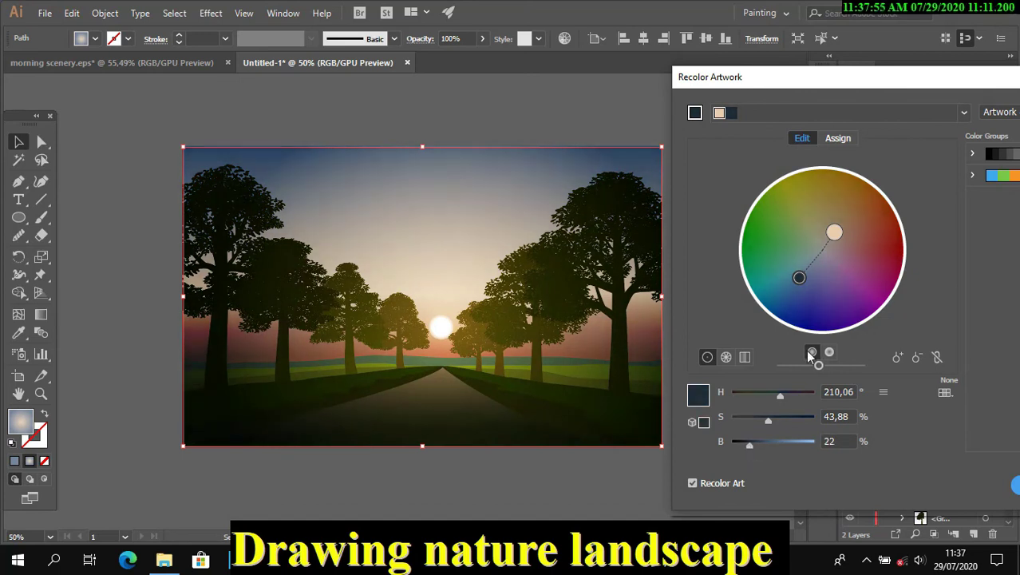
mouse_move(835, 233)
mouse_down()
mouse_move(820, 233)
mouse_move(859, 249)
mouse_up()
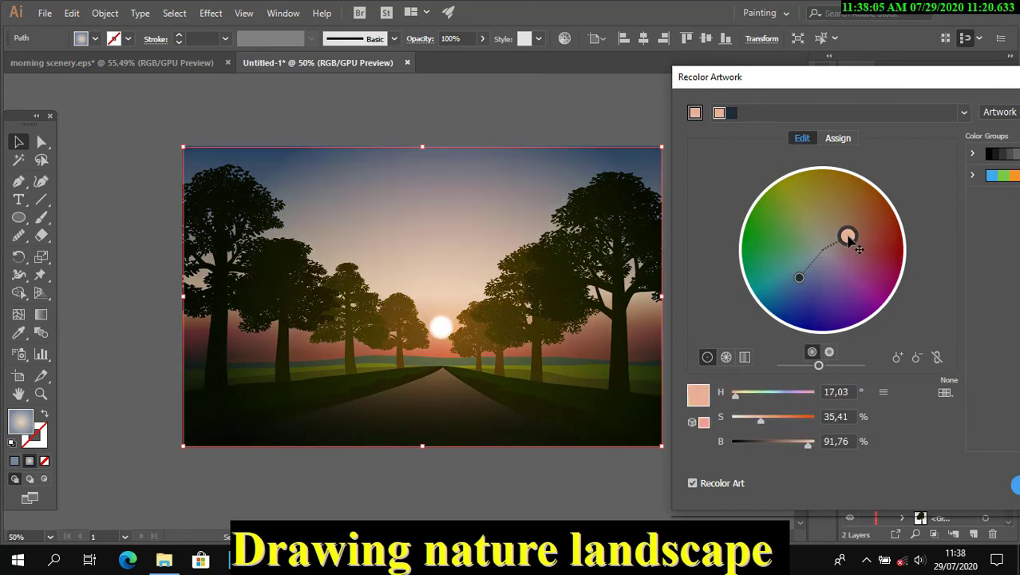
key(Return)
click(723, 287)
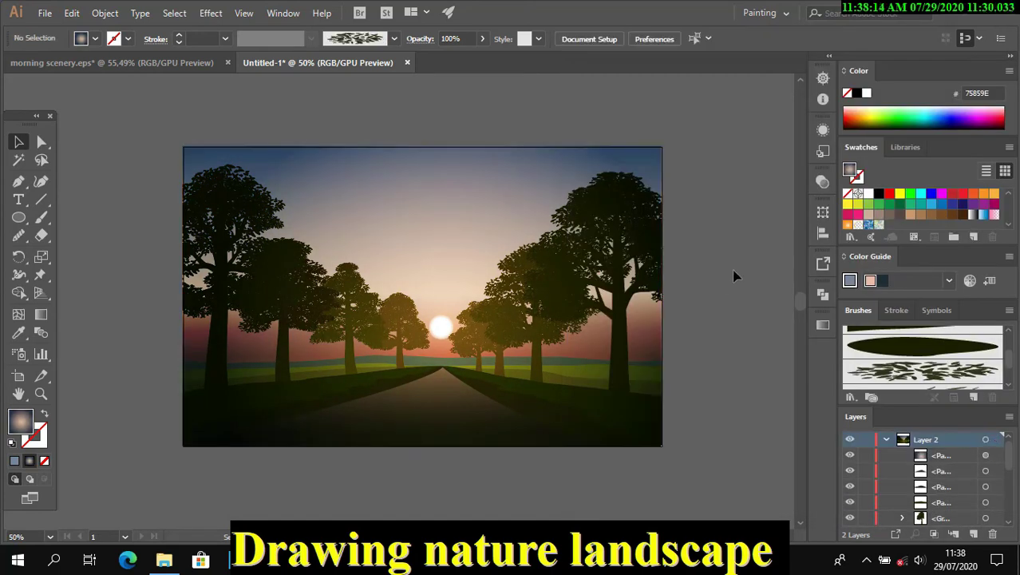
key(ctrl+minus)
key(ctrl+minus)
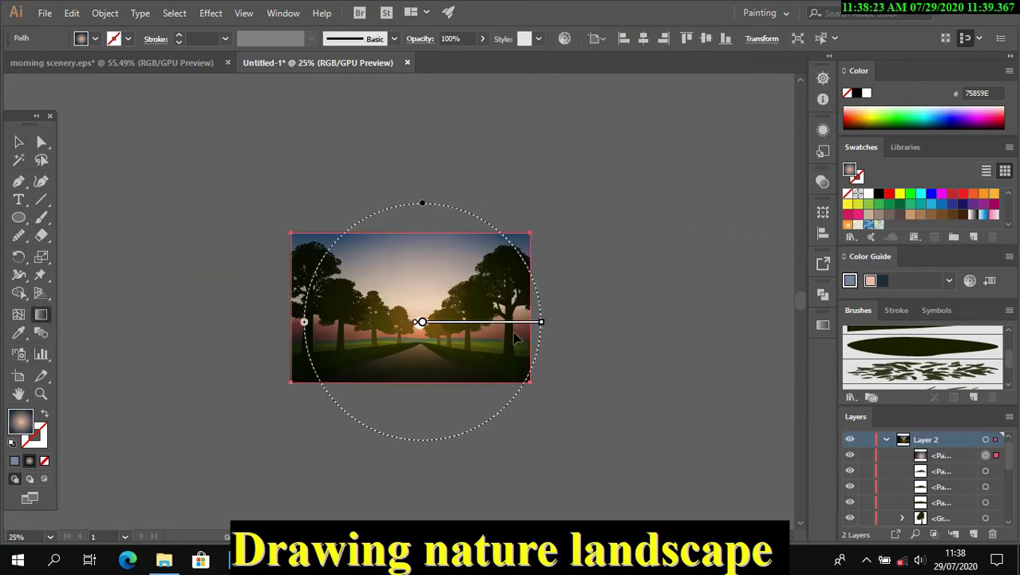